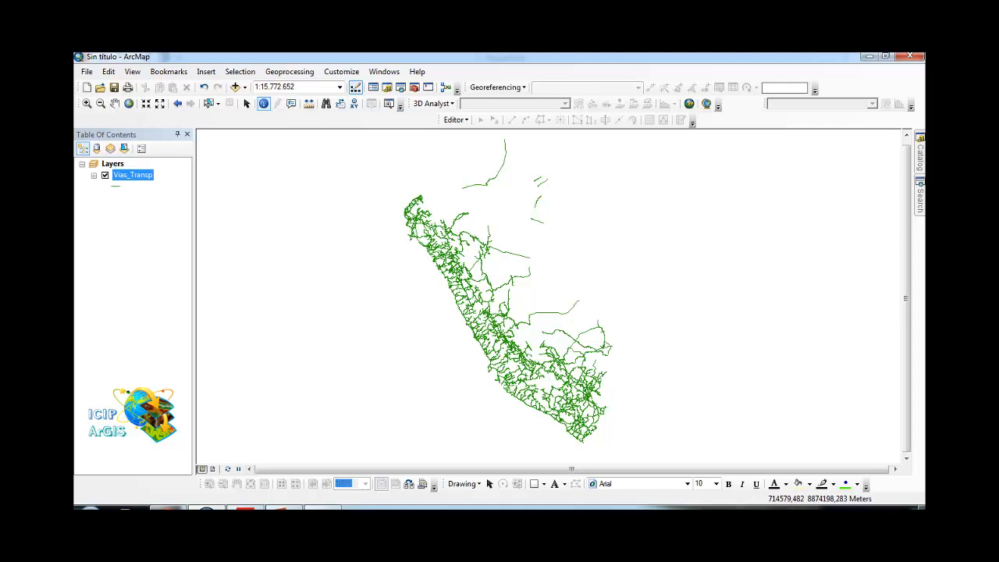
Step: Start an attribute-based selection on the Vias_Transp layer, using the method Create a new selection
left_click(920, 155)
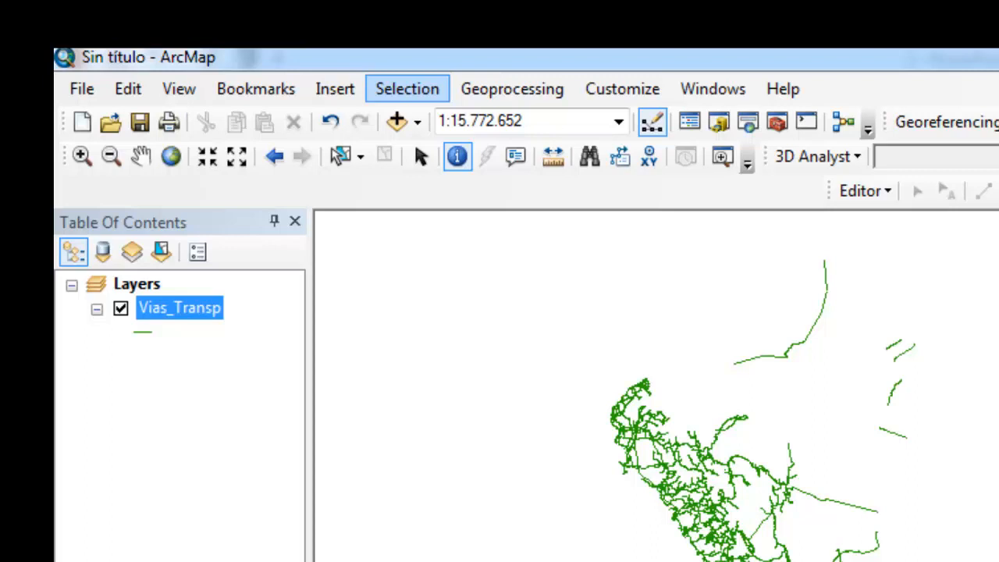
left_click(407, 88)
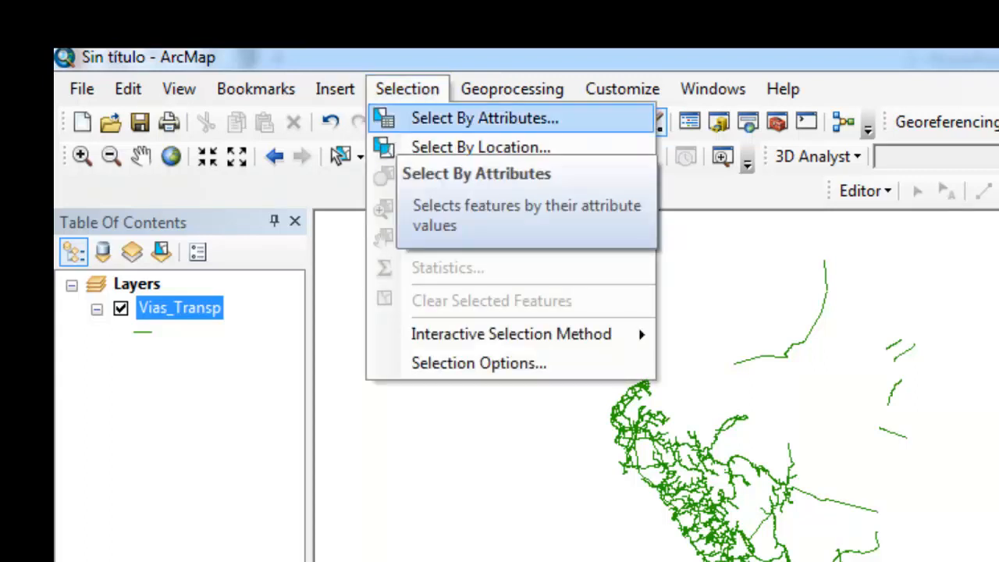
left_click(485, 118)
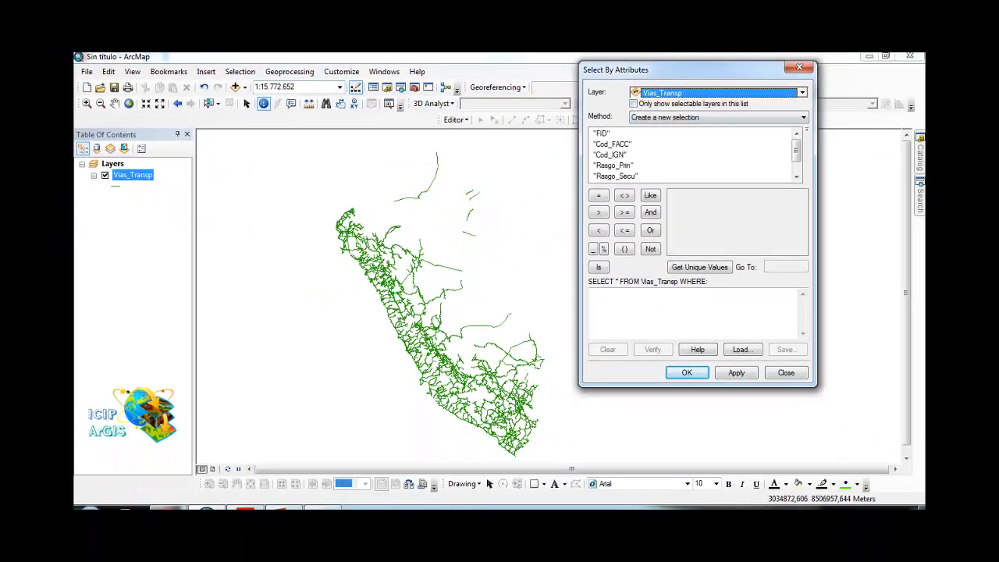
left_click(802, 93)
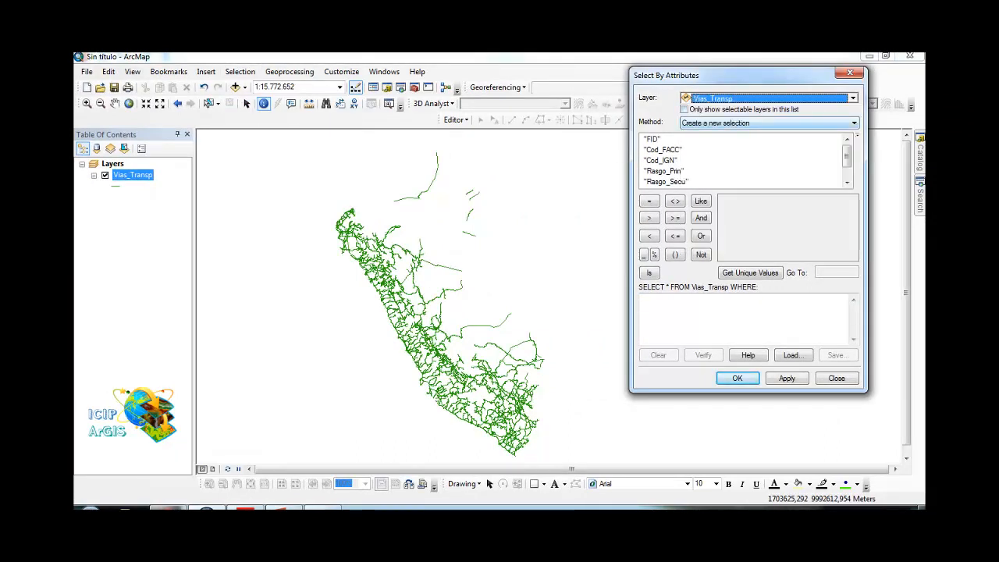
left_click(853, 124)
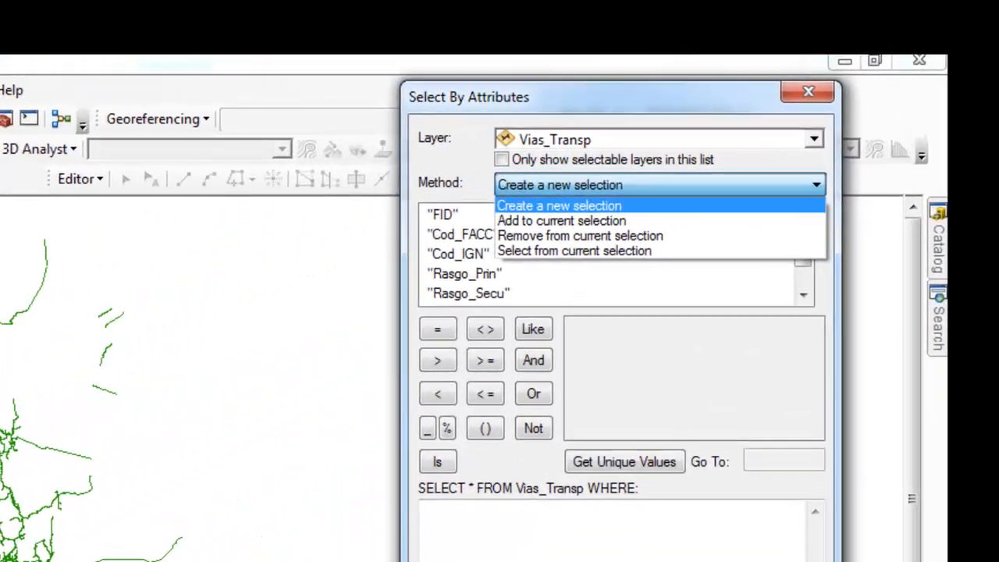
left_click(853, 125)
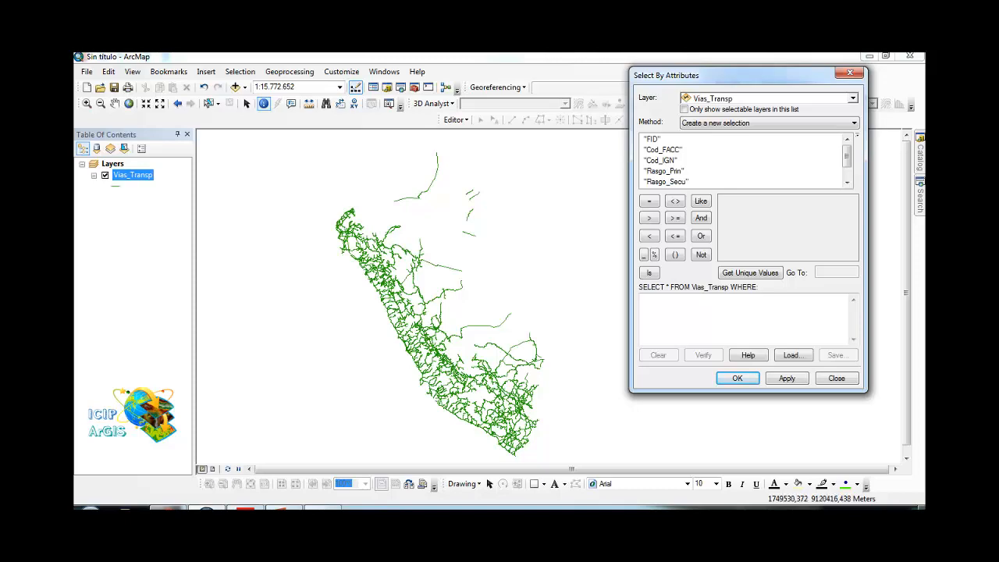
Step: List the unique values of the Rasgo_Secu field for the selection query
mouse_move(846, 156)
left_mouse_down()
mouse_move(861, 179)
mouse_move(861, 162)
left_mouse_up()
mouse_move(846, 156)
left_mouse_down()
mouse_move(847, 165)
mouse_move(846, 156)
left_mouse_up()
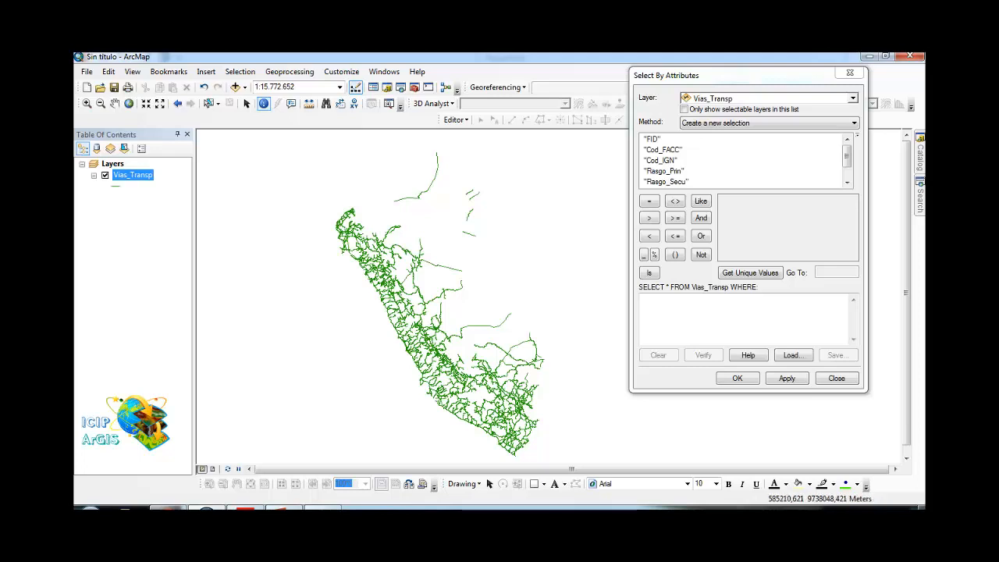
left_click(744, 318)
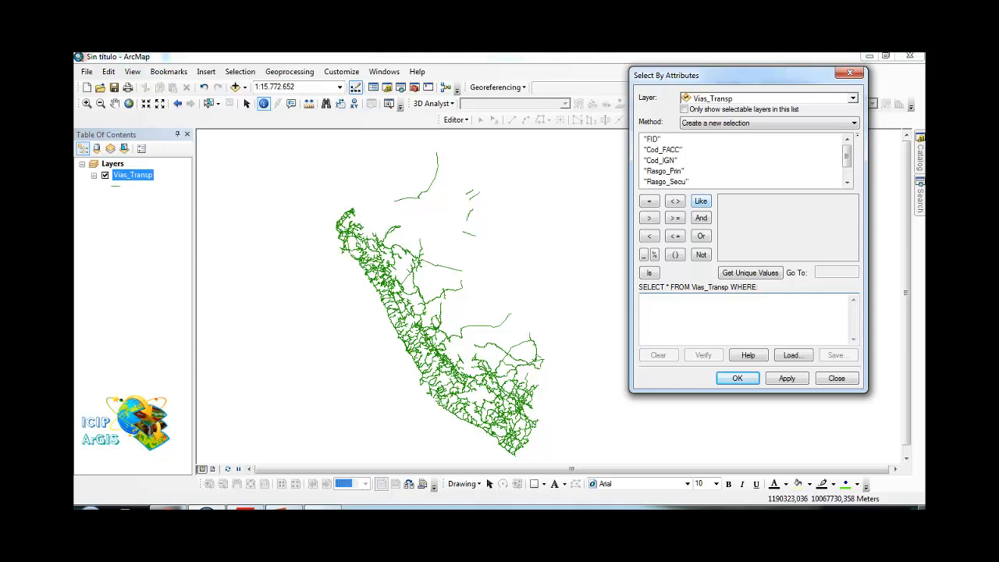
scroll(745, 160, "down", 2)
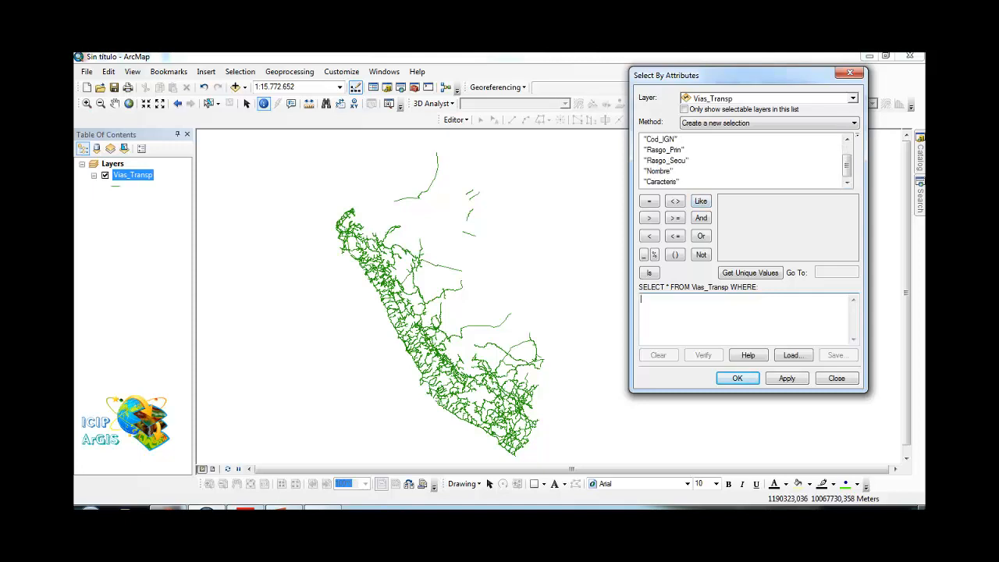
left_click(666, 160)
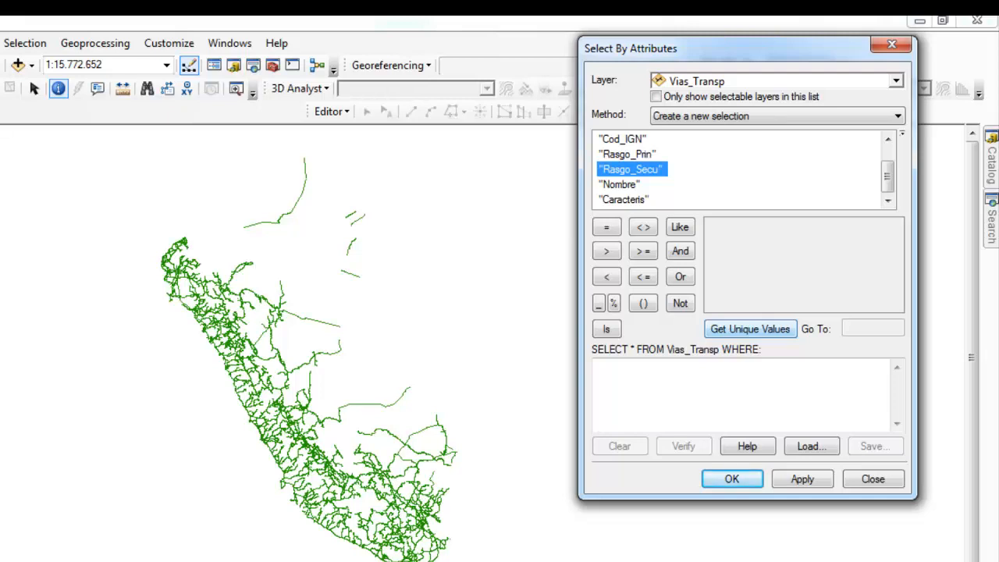
left_click(750, 328)
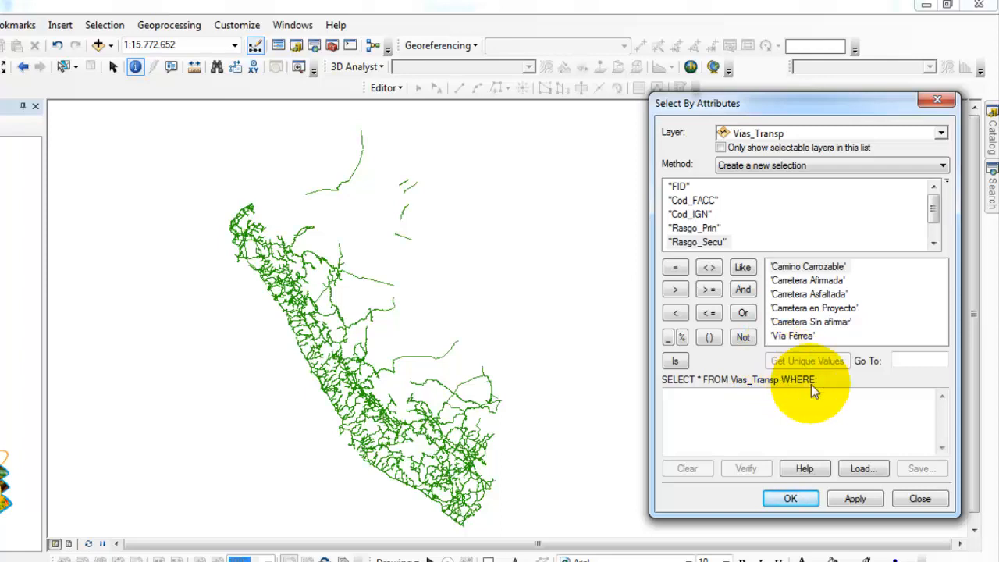
Step: Build the selection expression "Rasgo_Secu" = 'Carretera Afirmada'
left_click(704, 413)
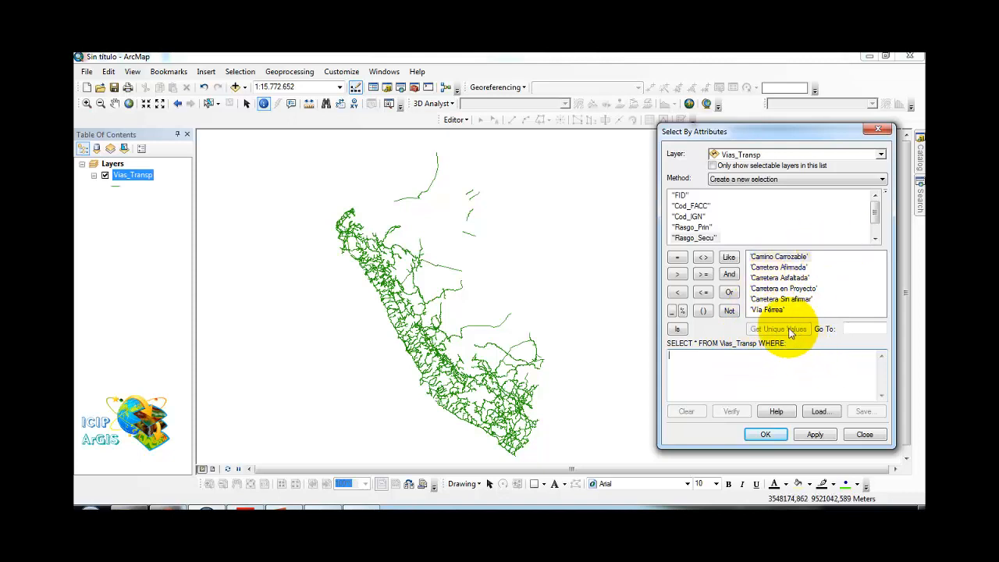
scroll(703, 228, "down", 1)
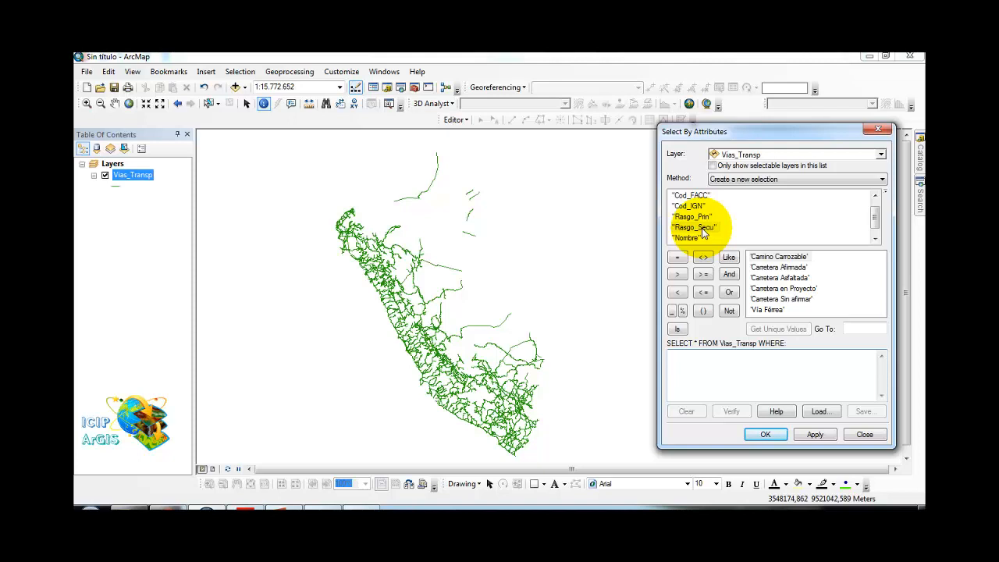
double_click(694, 227)
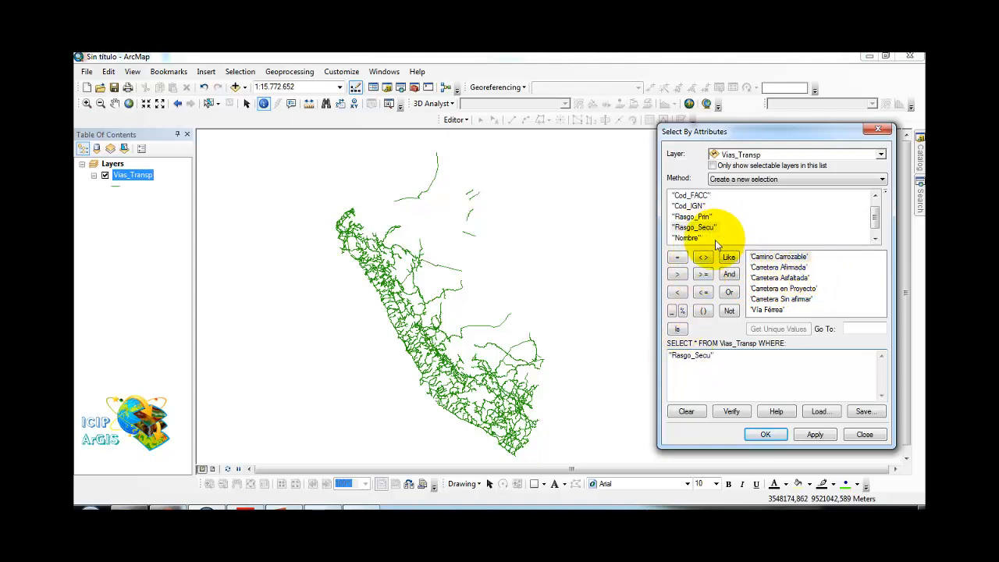
left_click(678, 264)
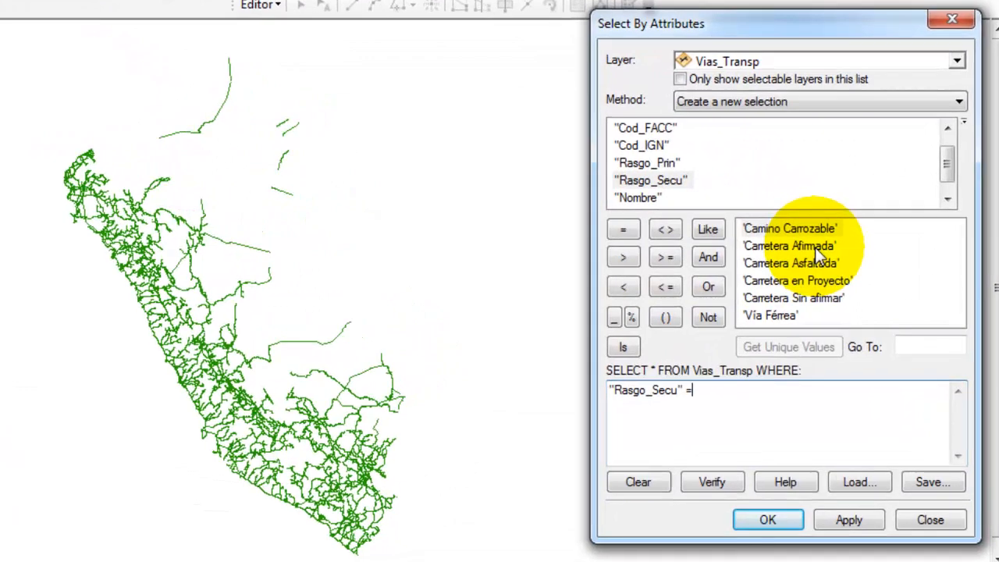
double_click(807, 255)
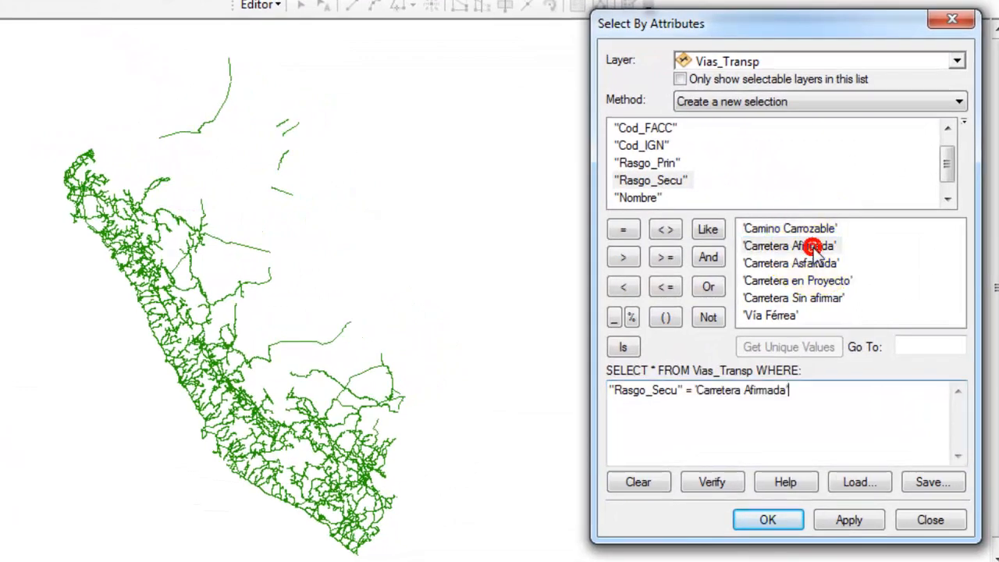
Step: Verify the query expression and apply it to select the matching roads
left_click(723, 484)
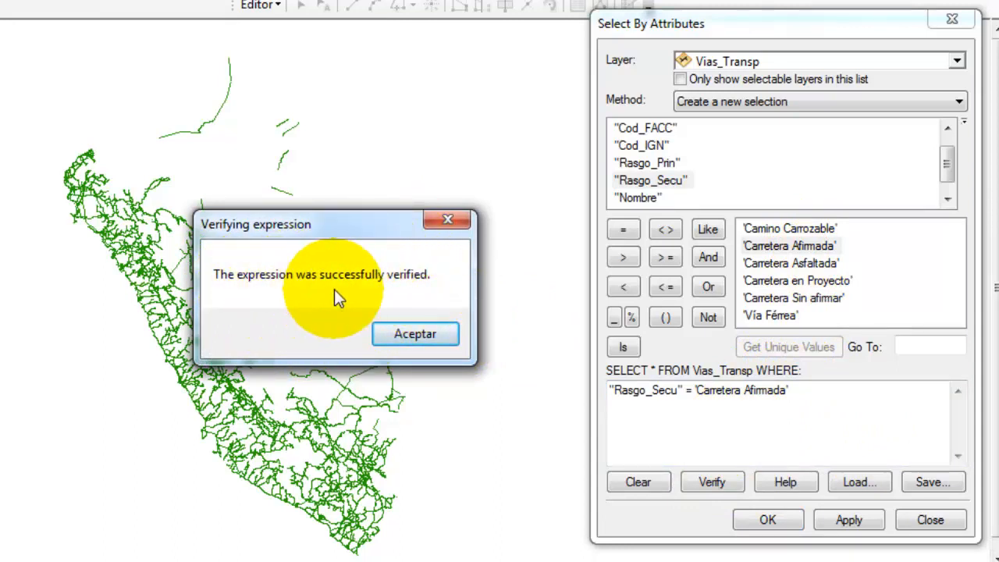
left_click(451, 335)
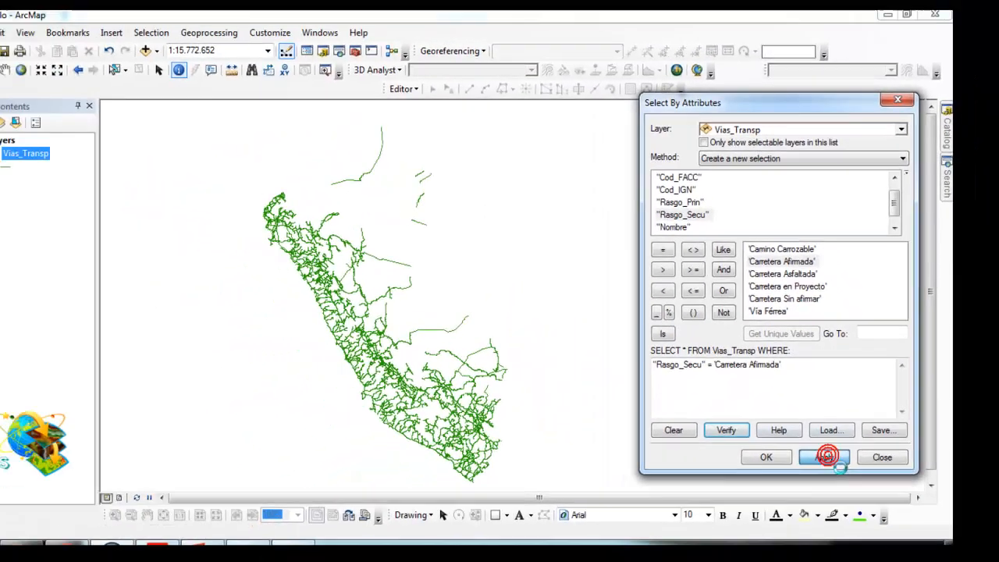
left_click(847, 503)
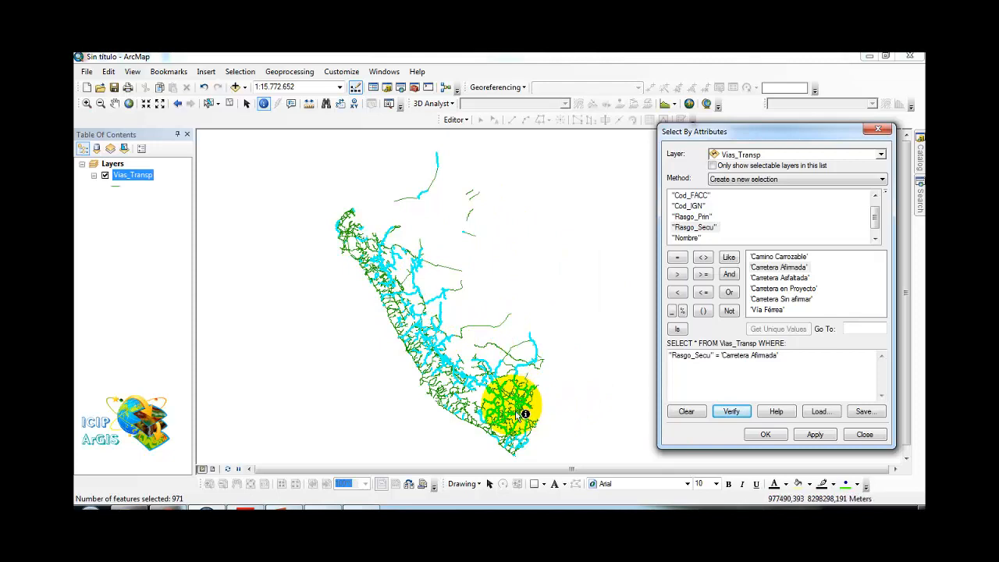
Step: Examine the highlighted roads at the northwestern end of the network at close range
left_click(87, 103)
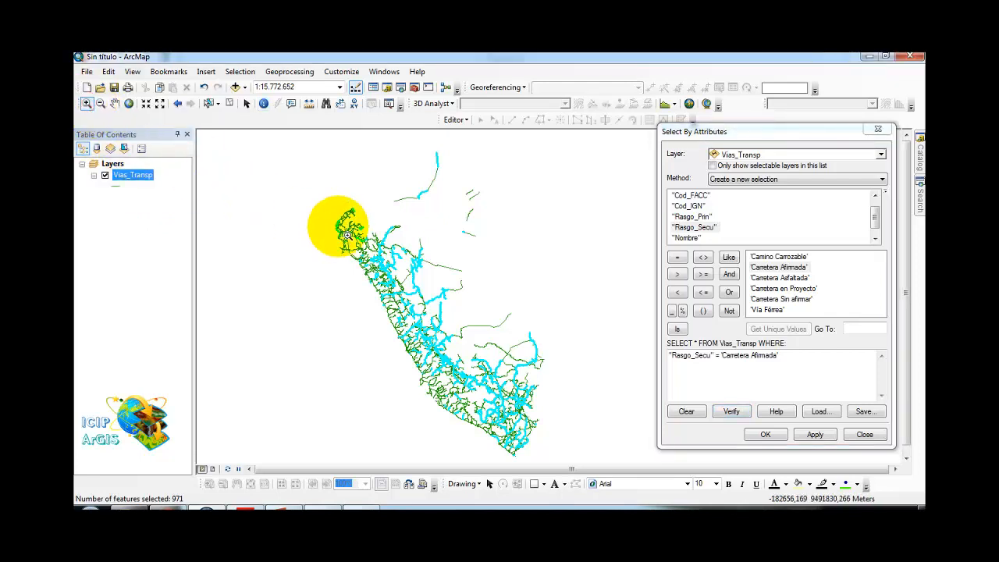
left_click(330, 205)
left_click_drag(356, 253, 452, 316)
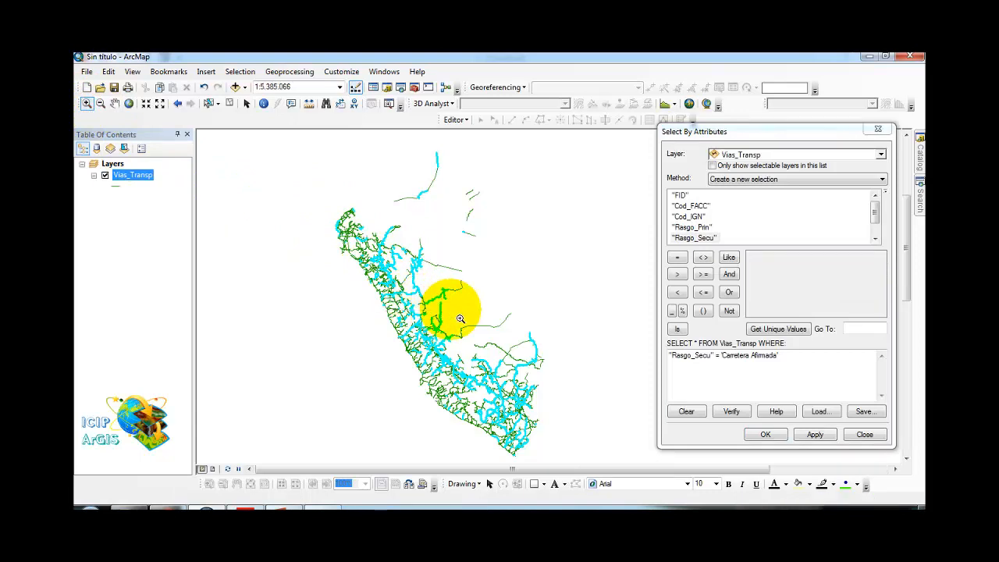
left_click_drag(391, 165, 492, 281)
left_click(390, 190)
left_click_drag(401, 201, 560, 368)
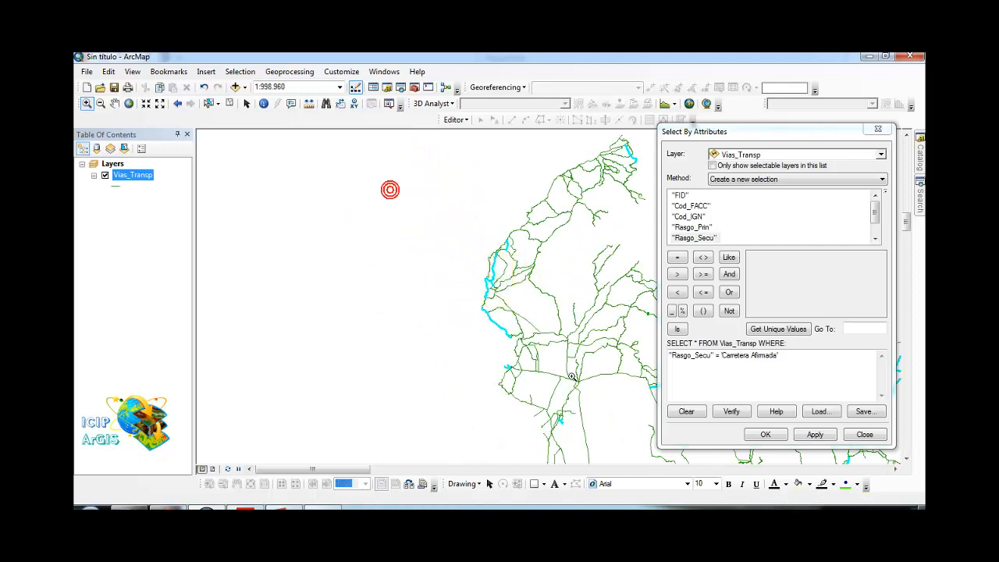
left_click_drag(489, 182, 568, 231)
left_click_drag(660, 347, 659, 347)
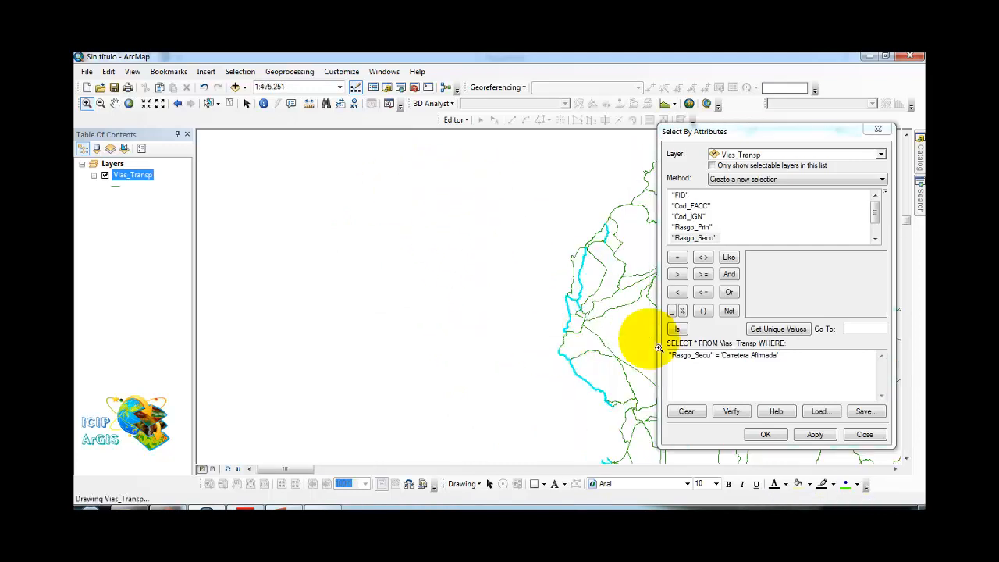
left_click_drag(642, 198, 602, 298)
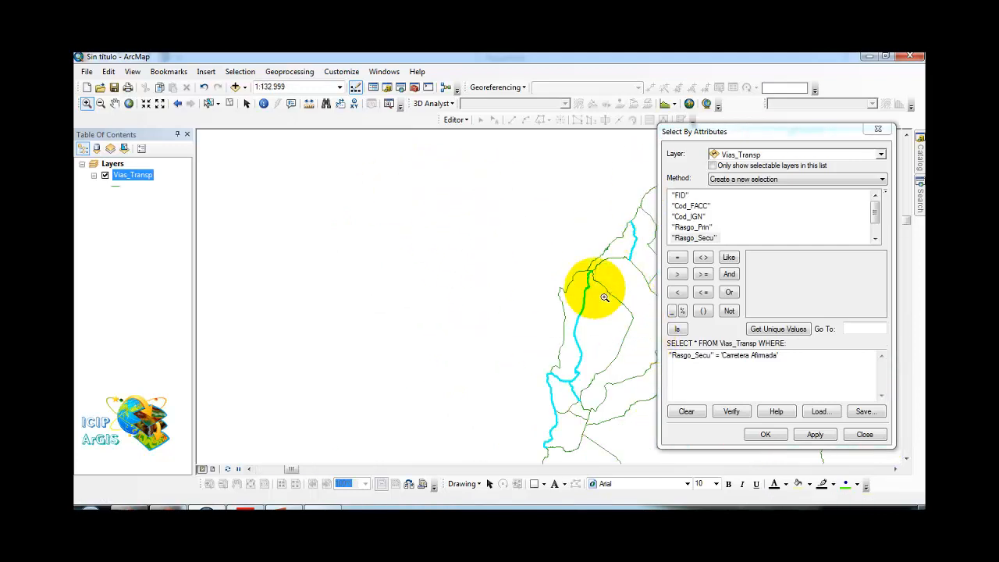
left_click_drag(612, 262, 527, 260)
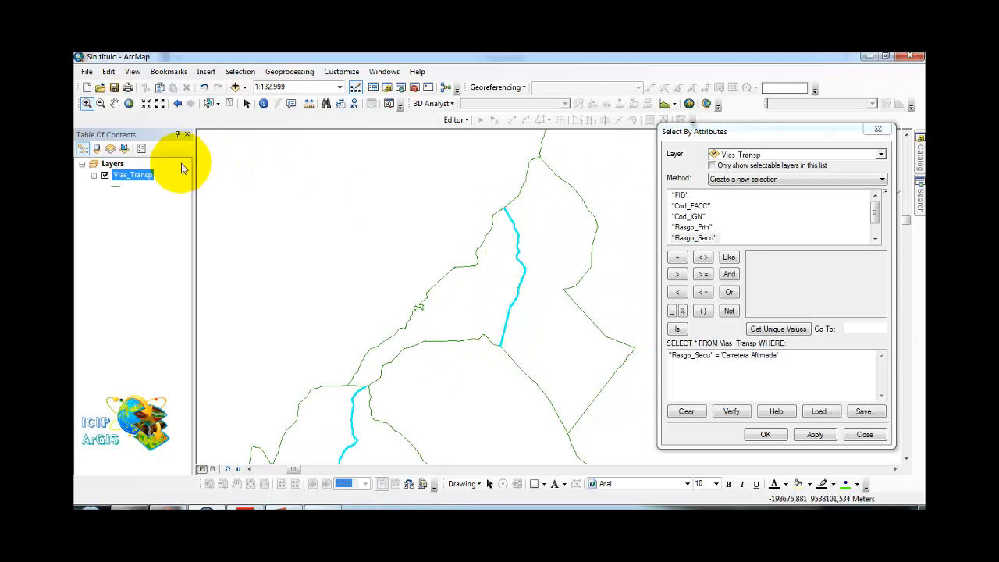
Step: Identify the northern highlighted road segment on the map and check its Rasgo_Secu attribute
left_click(265, 106)
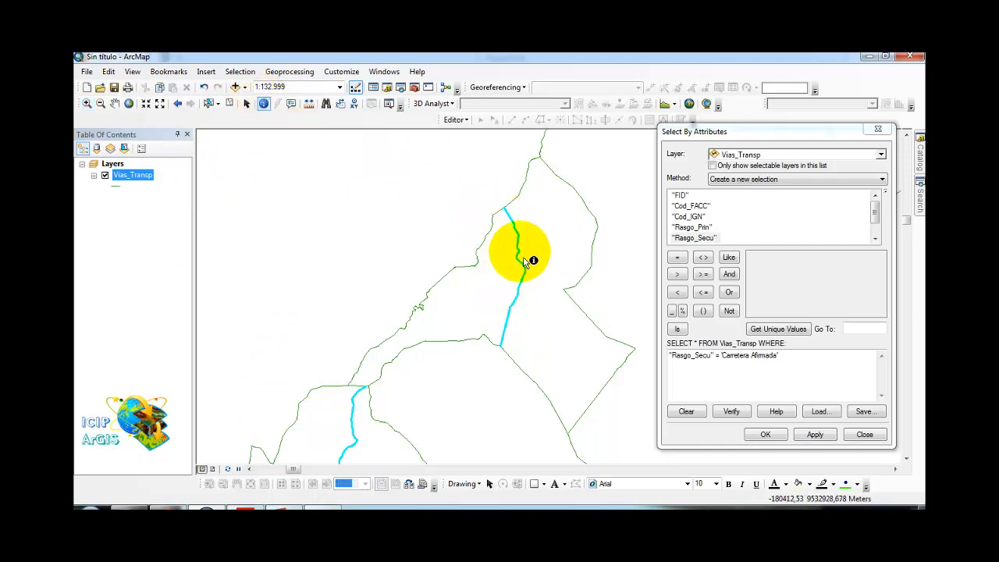
left_click(515, 229)
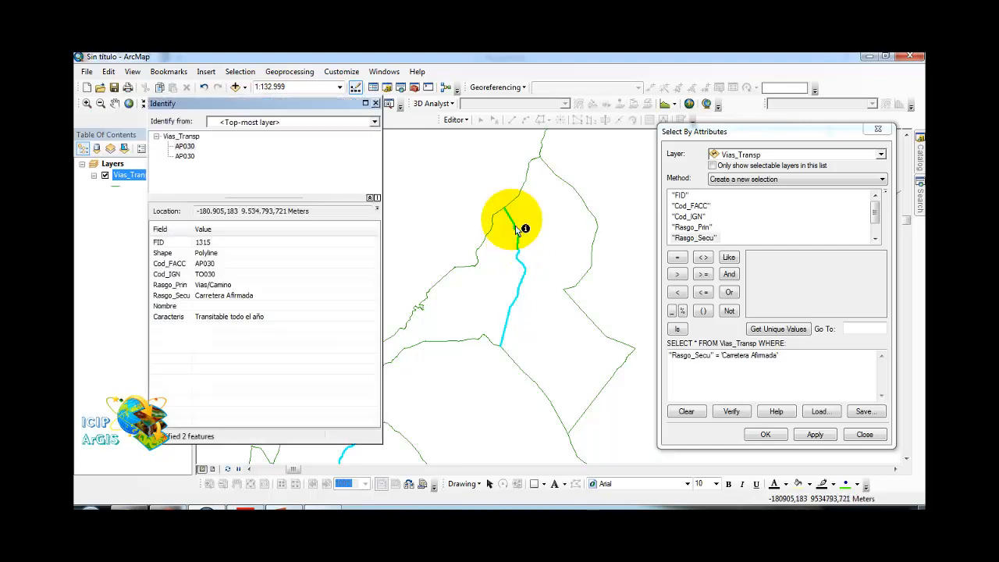
left_click_drag(260, 106, 312, 115)
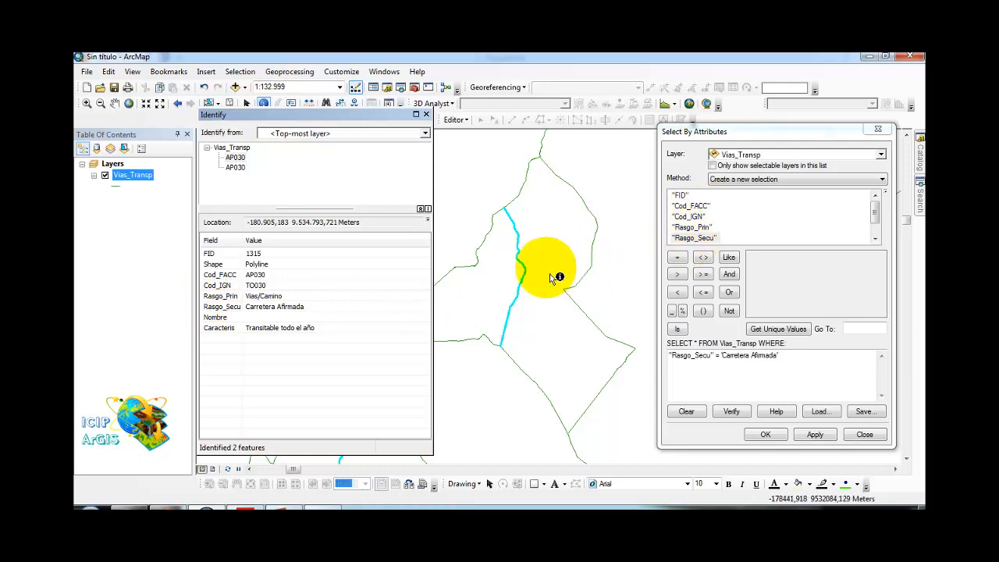
left_click(301, 307)
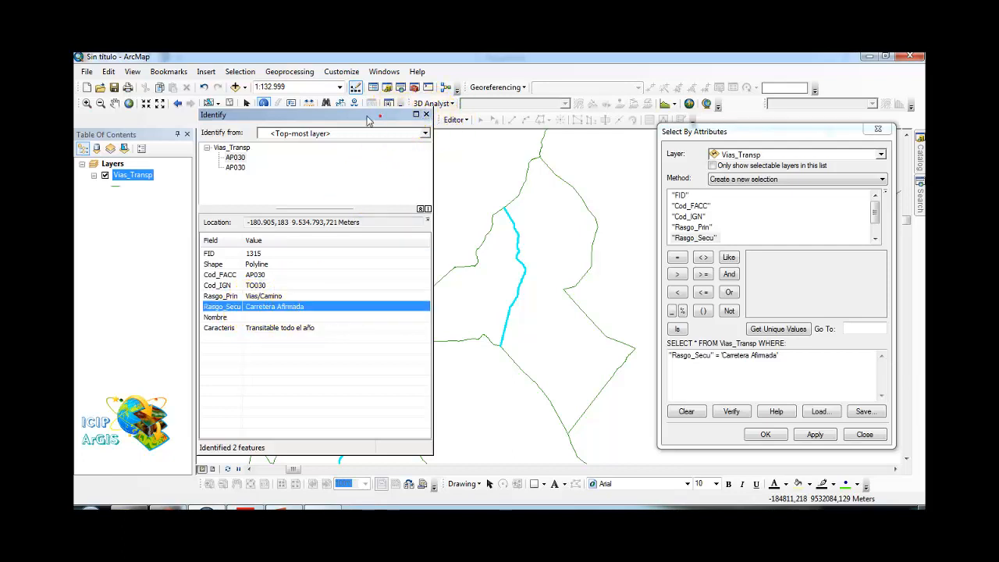
Step: Identify the next highlighted road to the southwest, check its Rasgo_Secu attribute and close the Identify results
left_click_drag(379, 116, 192, 112)
left_click_drag(434, 380, 508, 223)
mouse_move(470, 351)
left_mouse_down()
mouse_move(506, 298)
mouse_move(469, 282)
mouse_move(503, 270)
mouse_move(497, 304)
left_mouse_up()
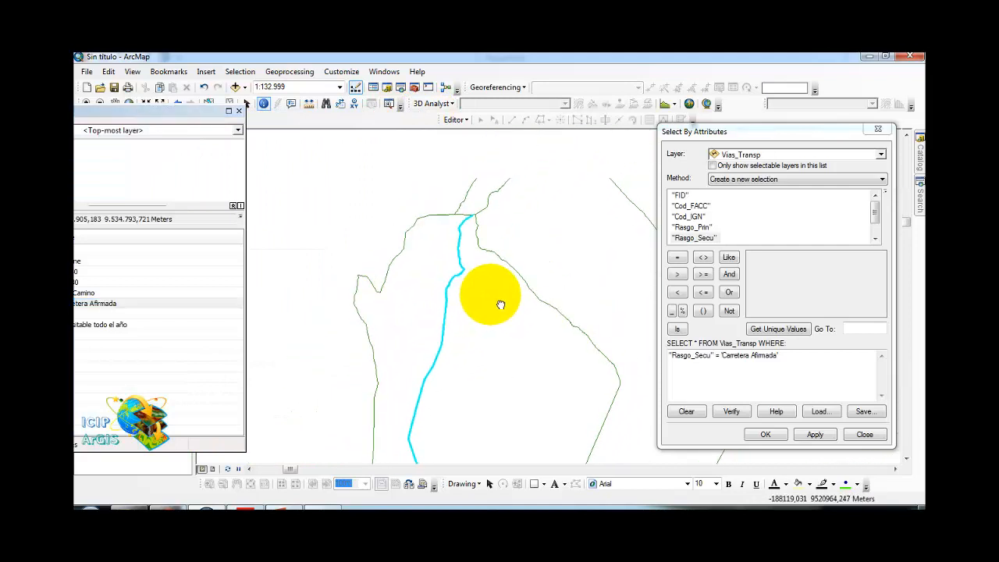
left_click(460, 288)
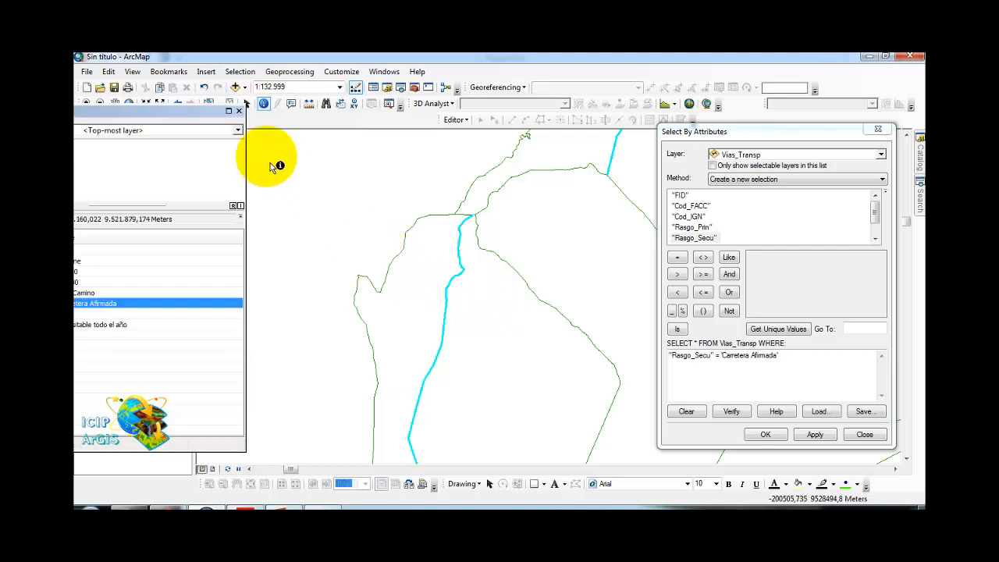
left_click_drag(176, 114, 378, 125)
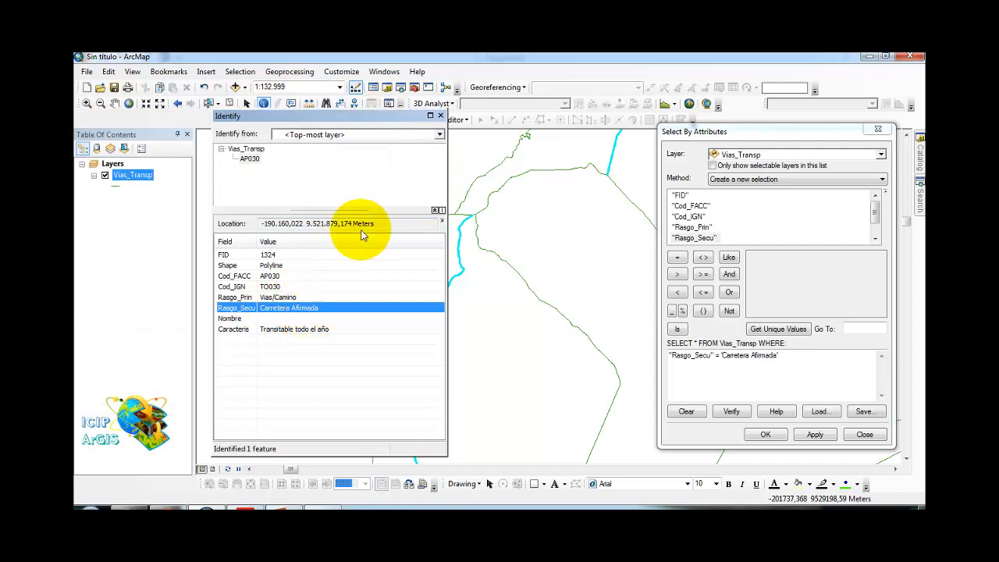
left_click(441, 116)
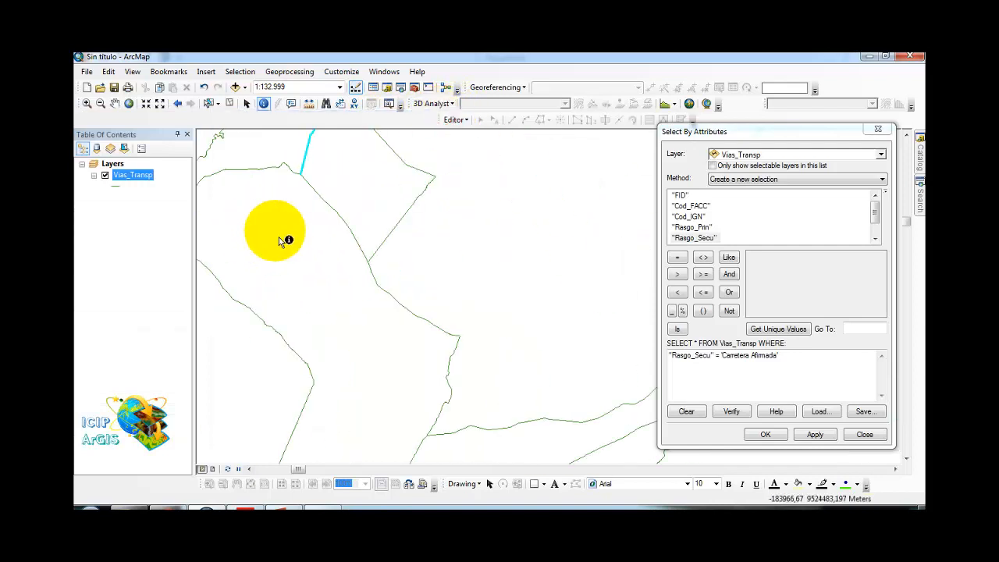
Step: Examine the highlighted roads farther southeast in the network, down to the winding stretch at 1:100.000 scale
scroll(472, 328, "down", 5)
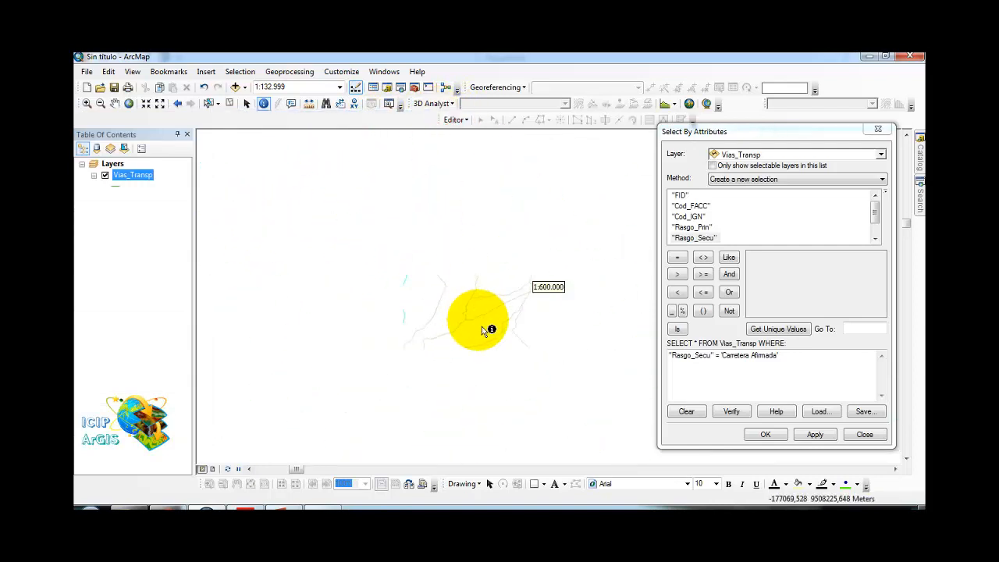
left_click_drag(482, 302, 261, 265)
left_click_drag(508, 279, 311, 207)
left_click_drag(529, 238, 348, 307)
scroll(551, 320, "up", 1)
scroll(556, 335, "up", 5)
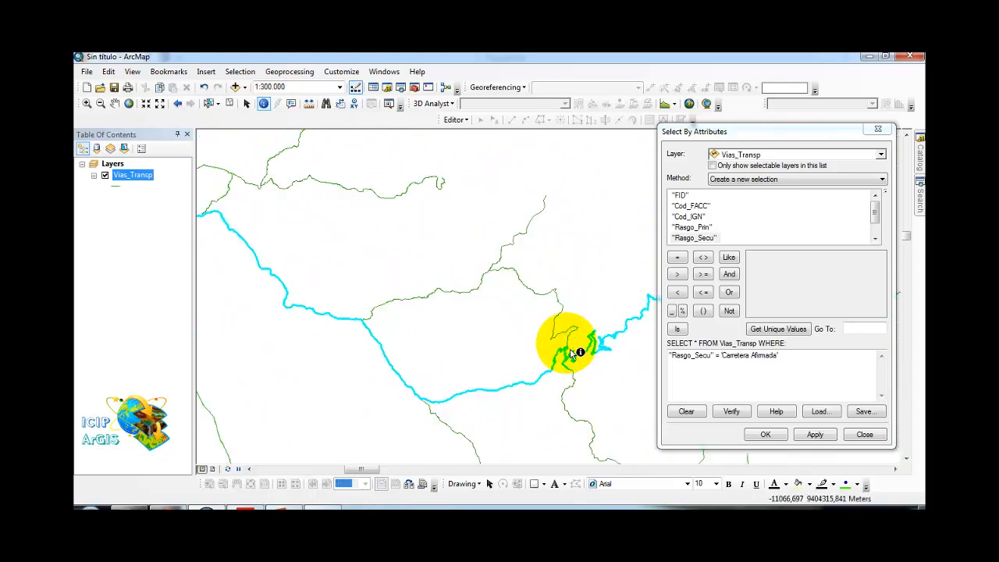
left_click_drag(498, 293, 232, 192)
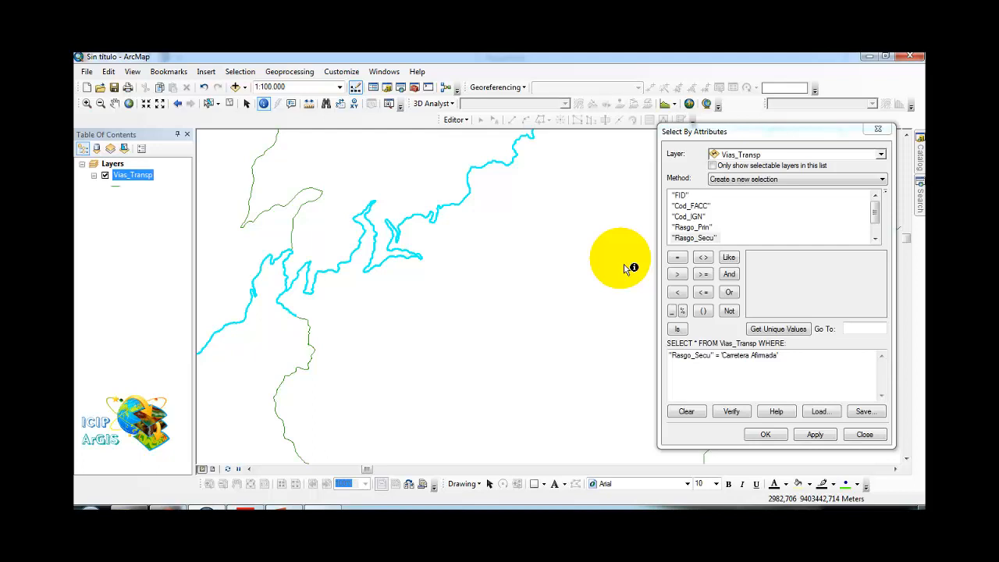
Step: Extend the query expression with AND "Rasgo_Secu" = 'Carretera Asfaltada', using the field's unique values
left_click(692, 238)
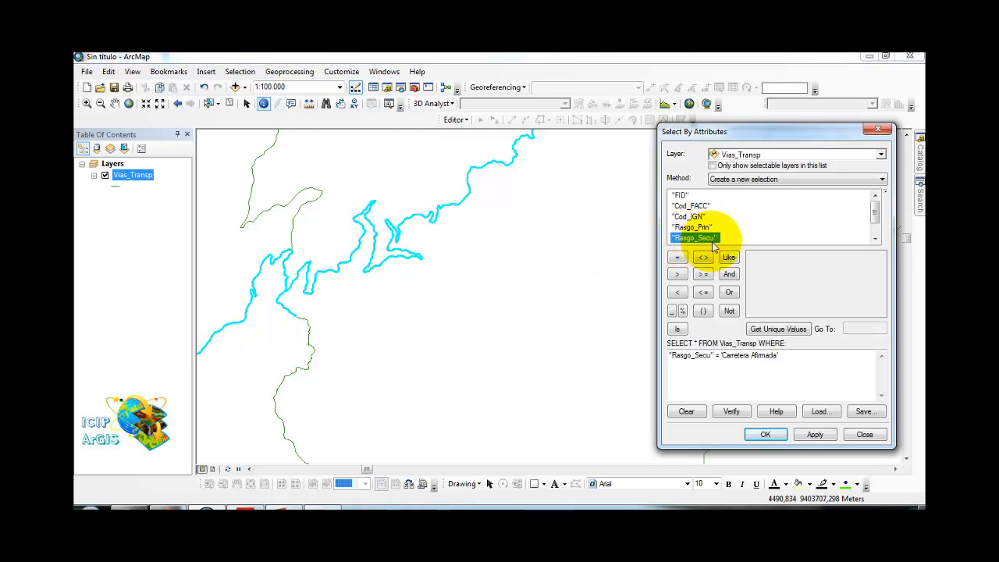
left_click(792, 330)
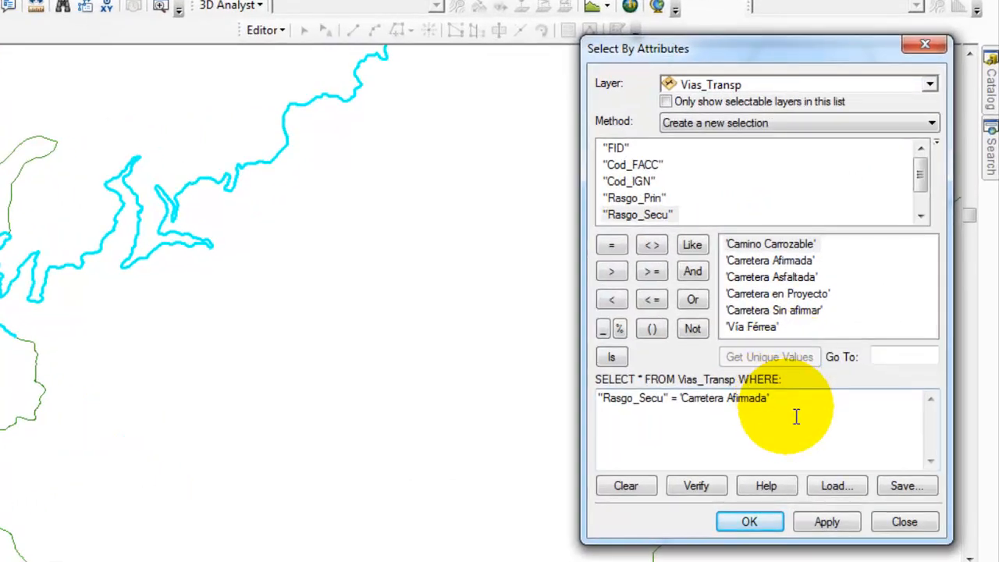
left_click(785, 403)
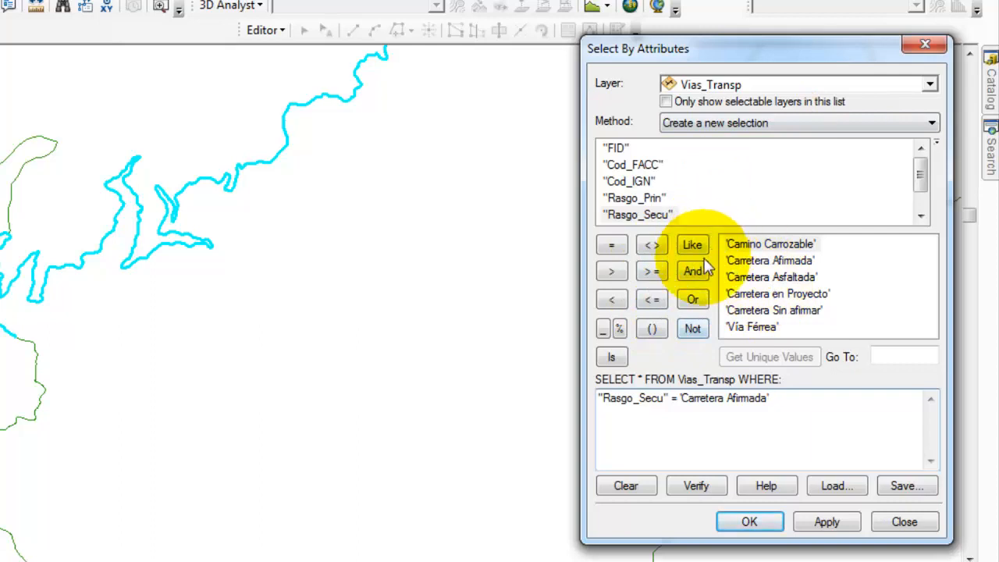
left_click(690, 272)
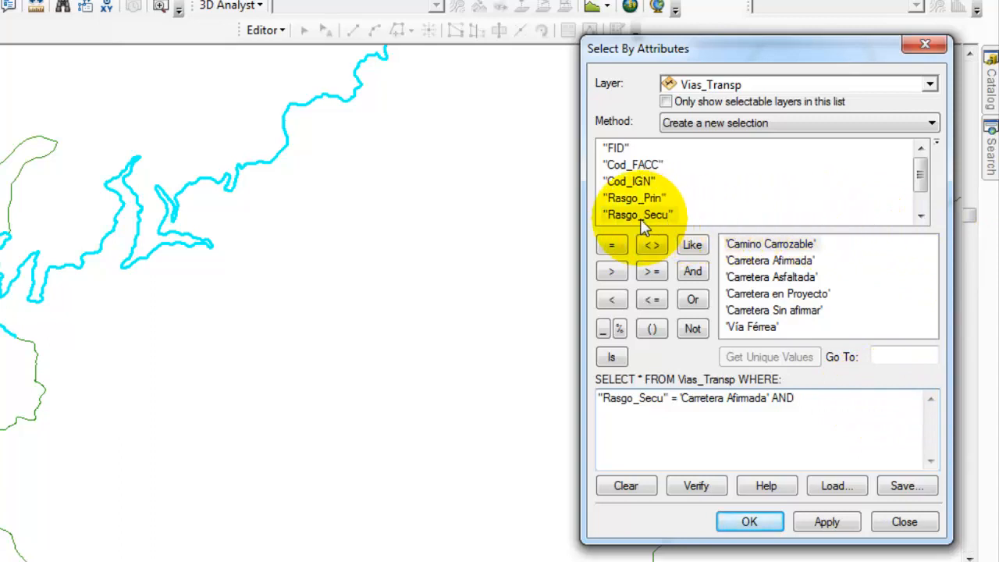
double_click(616, 216)
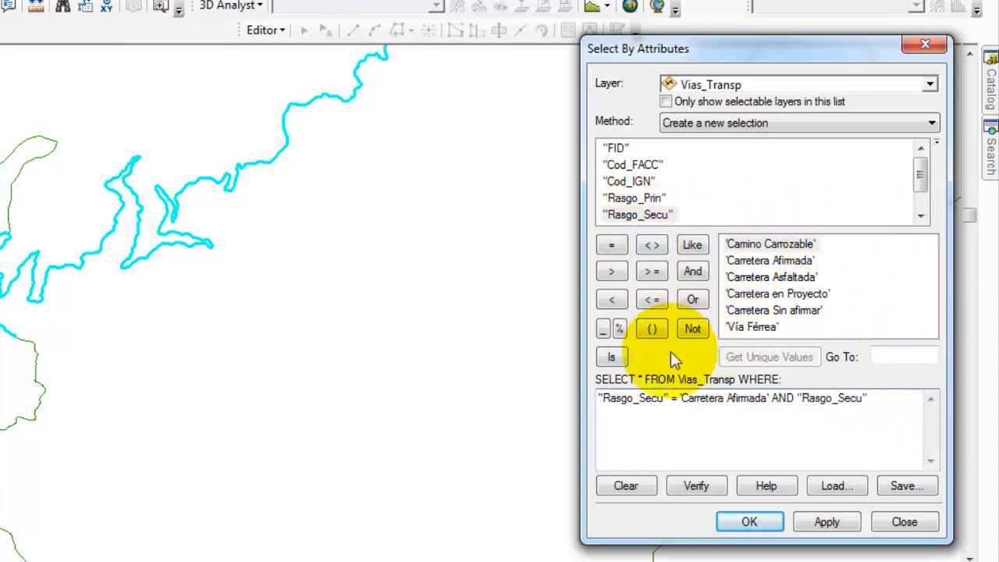
left_click(609, 246)
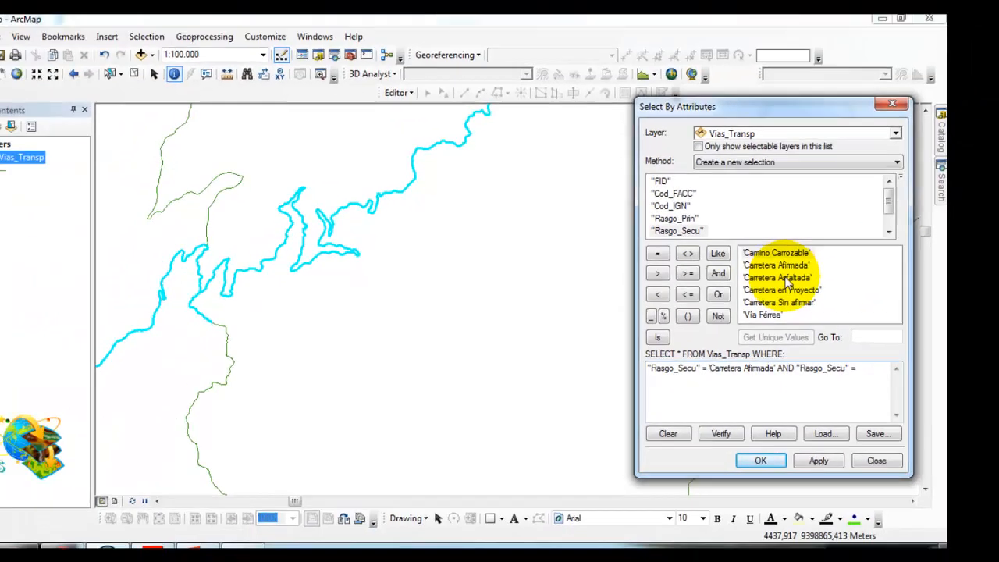
double_click(811, 277)
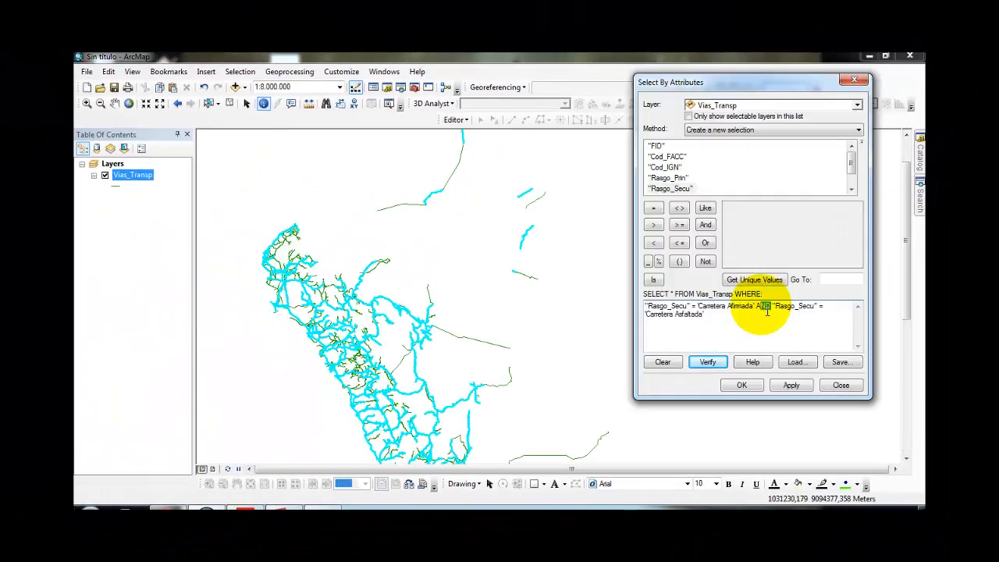
Step: Replace the AND operator between the two Rasgo_Secu conditions with OR
left_click_drag(767, 311, 645, 303)
left_click(731, 318)
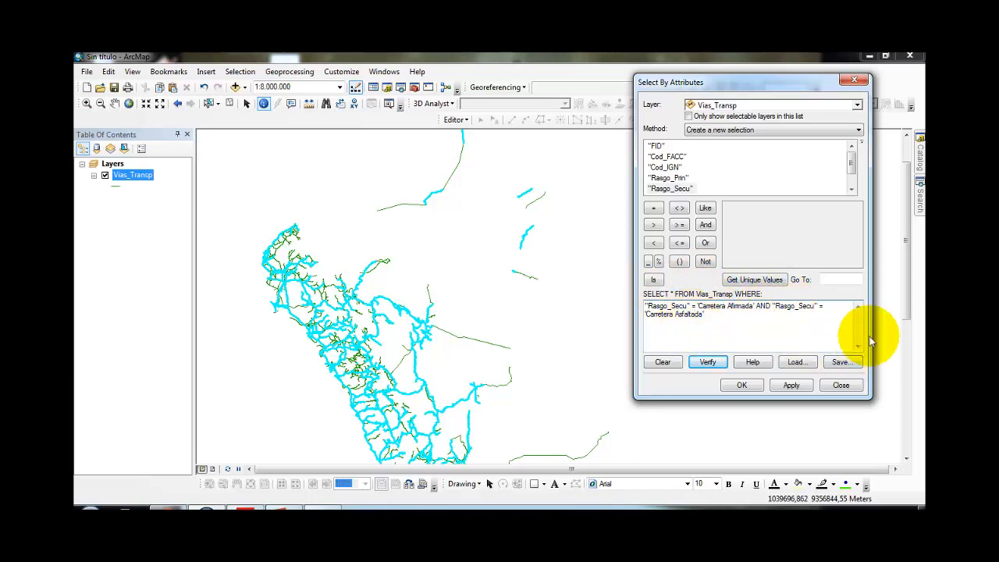
double_click(762, 305)
left_click(699, 245)
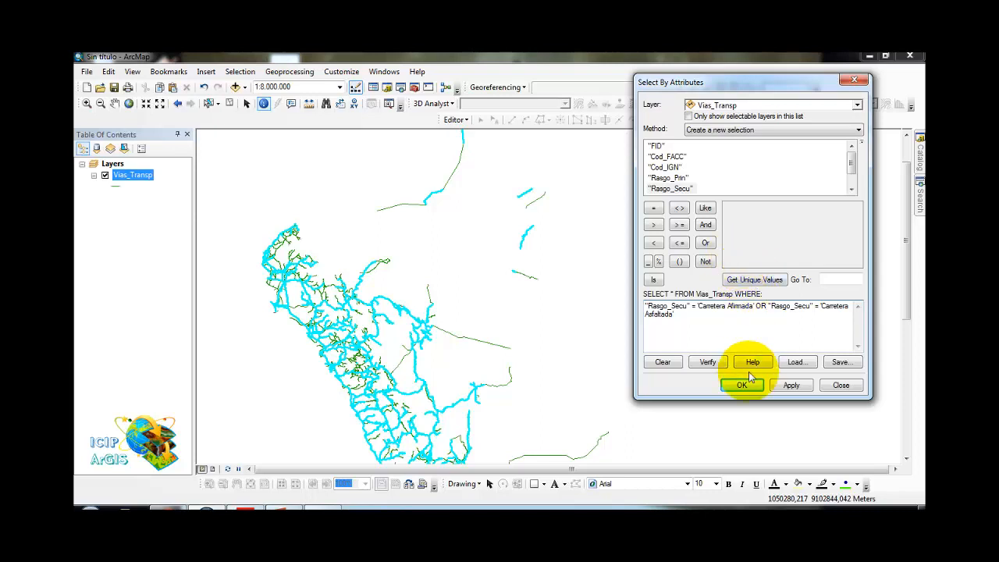
Step: Verify the combined expression, apply it to select the matching roads and close the query dialog
left_click(708, 362)
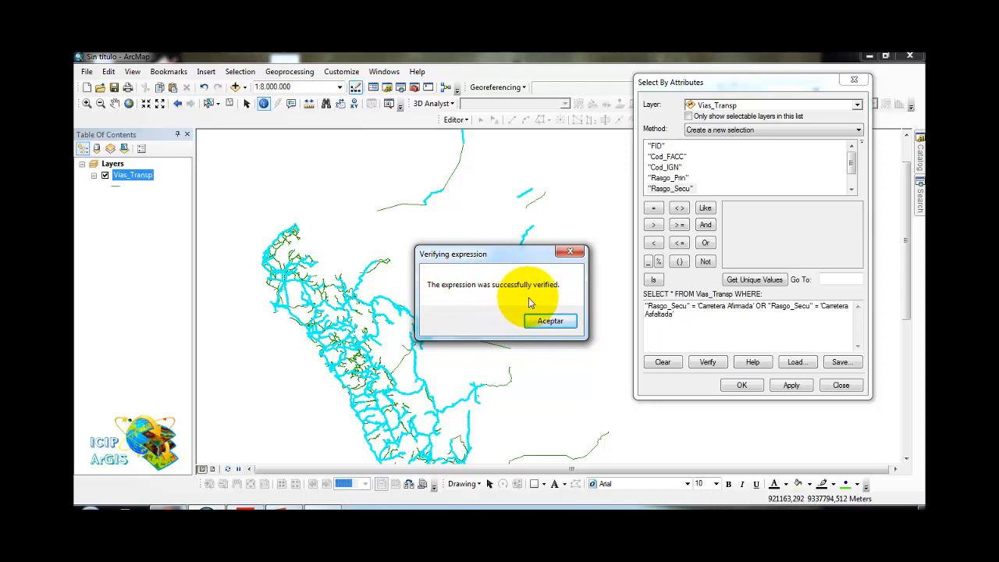
left_click(568, 323)
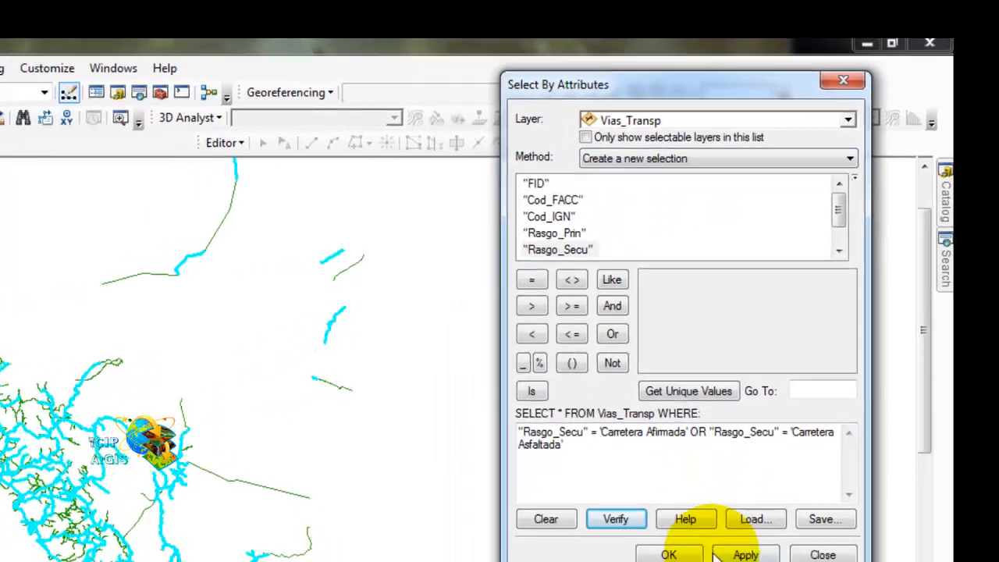
left_click(747, 553)
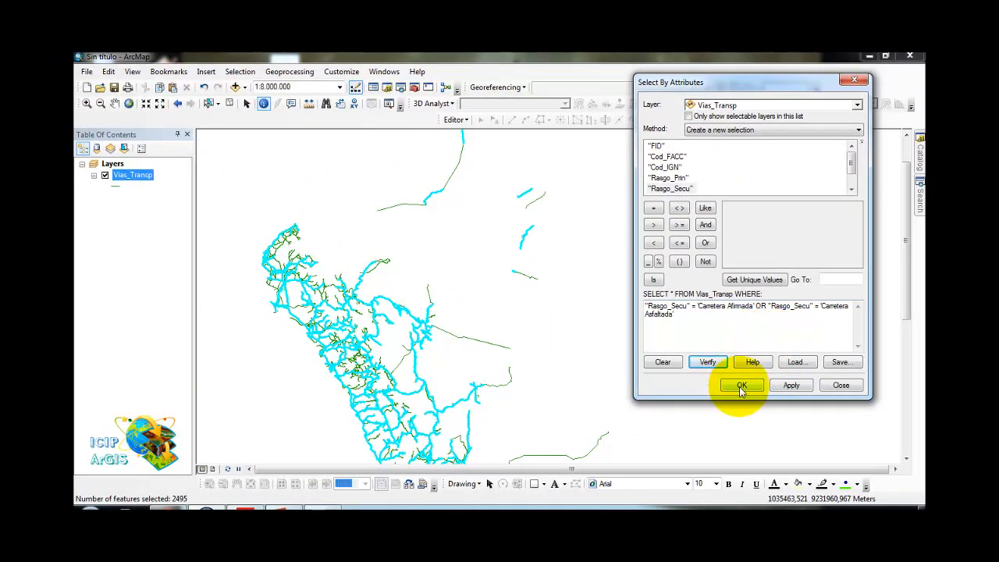
left_click(741, 387)
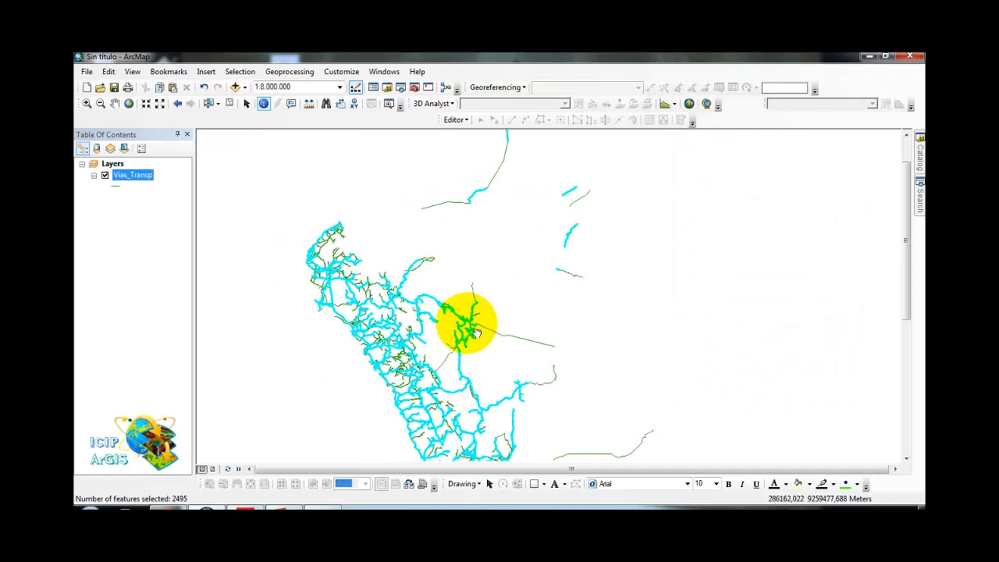
Step: Identify the northernmost highlighted road segment at the northwestern end of the network and check its Rasgo_Secu attribute
scroll(413, 220, "up", 2)
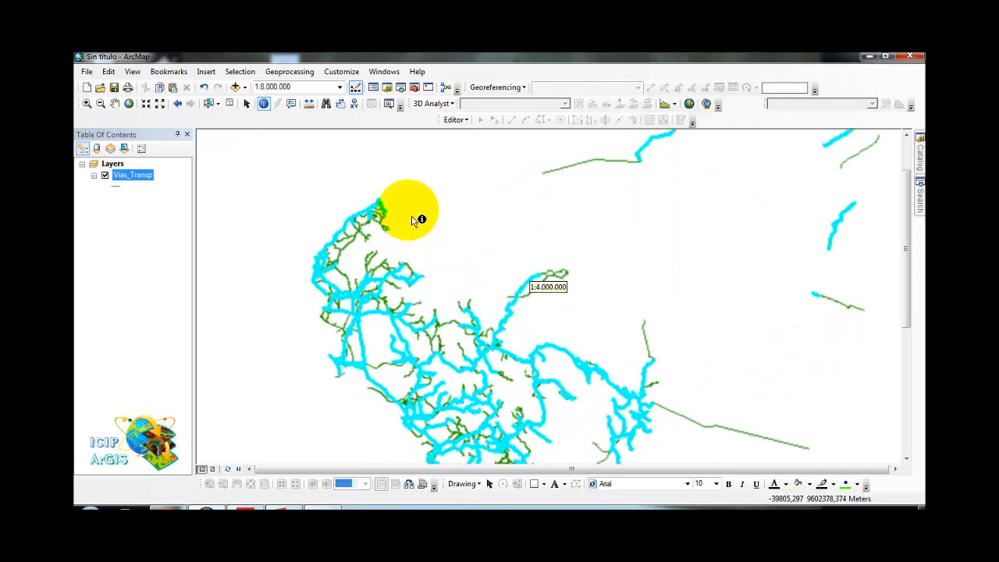
scroll(410, 218, "up", 5)
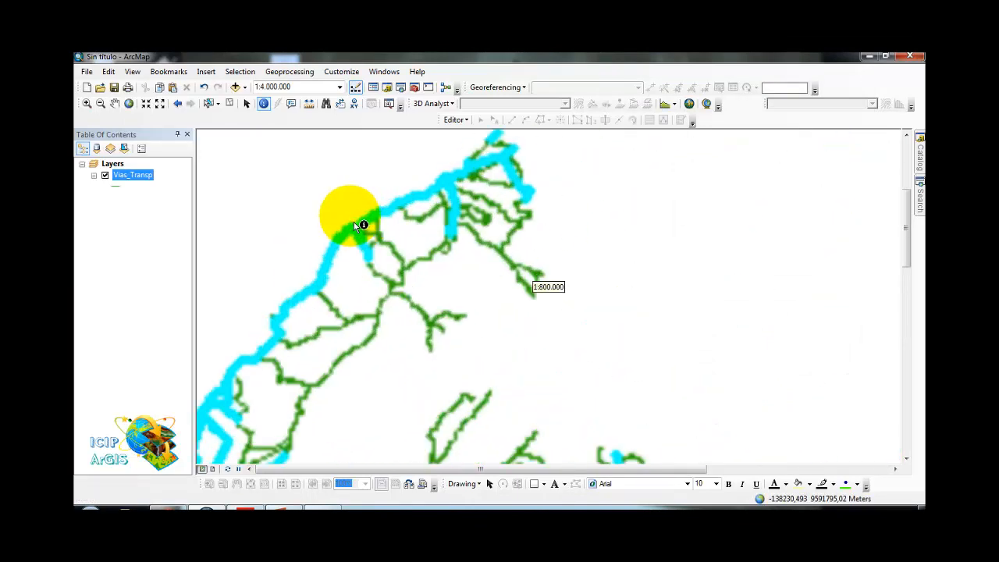
left_click_drag(416, 204, 452, 262)
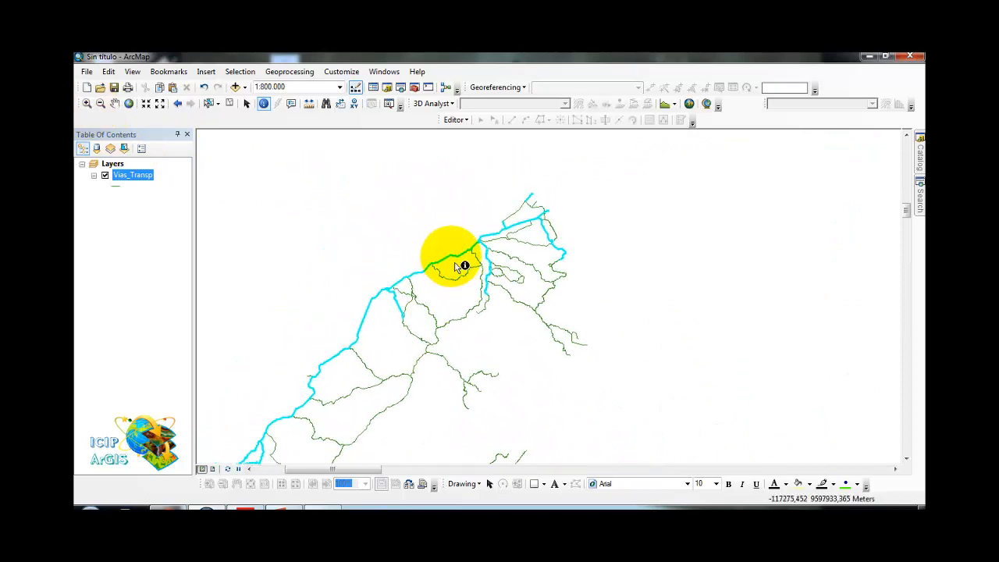
scroll(521, 229, "up", 3)
left_click(290, 102)
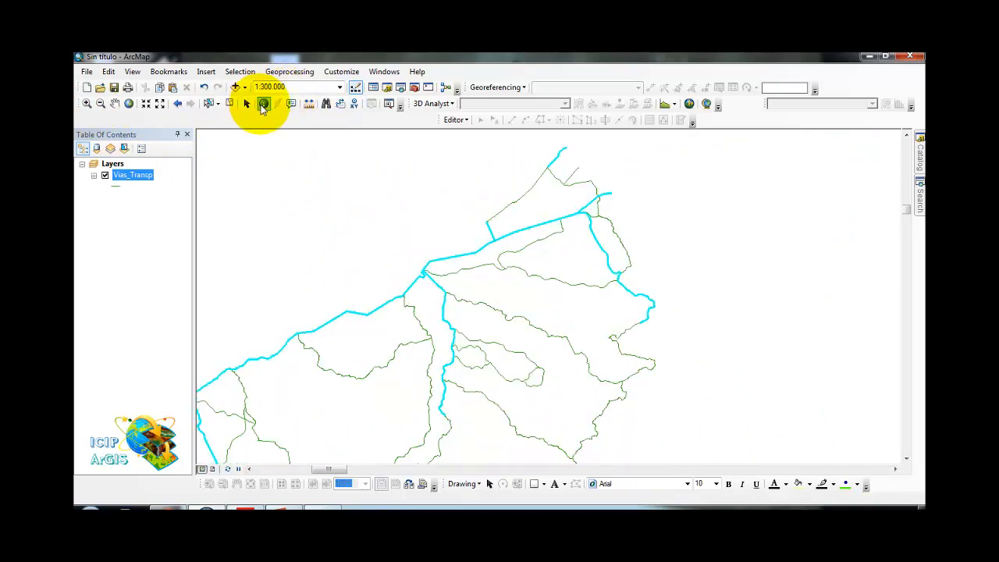
left_click(561, 162)
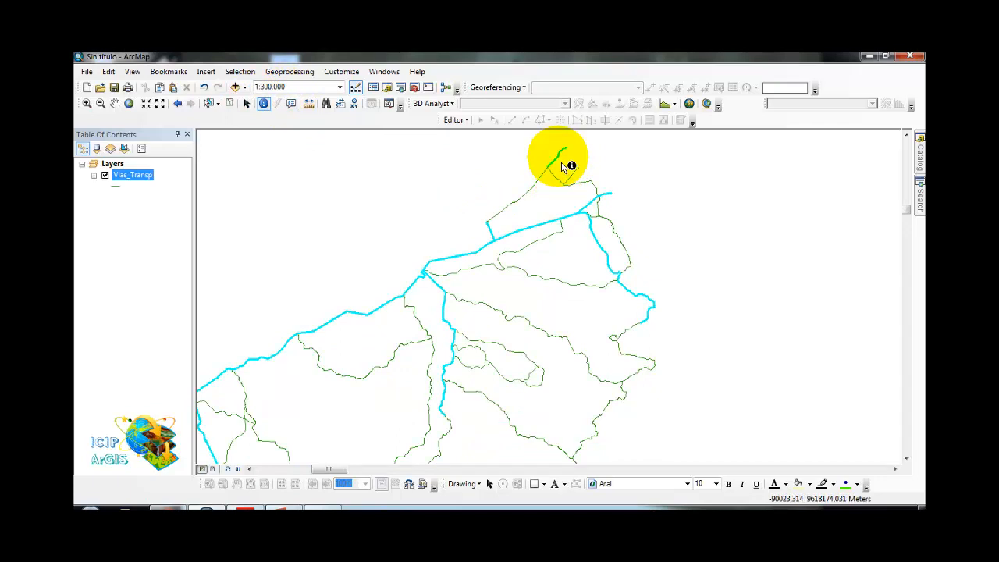
left_click(561, 162)
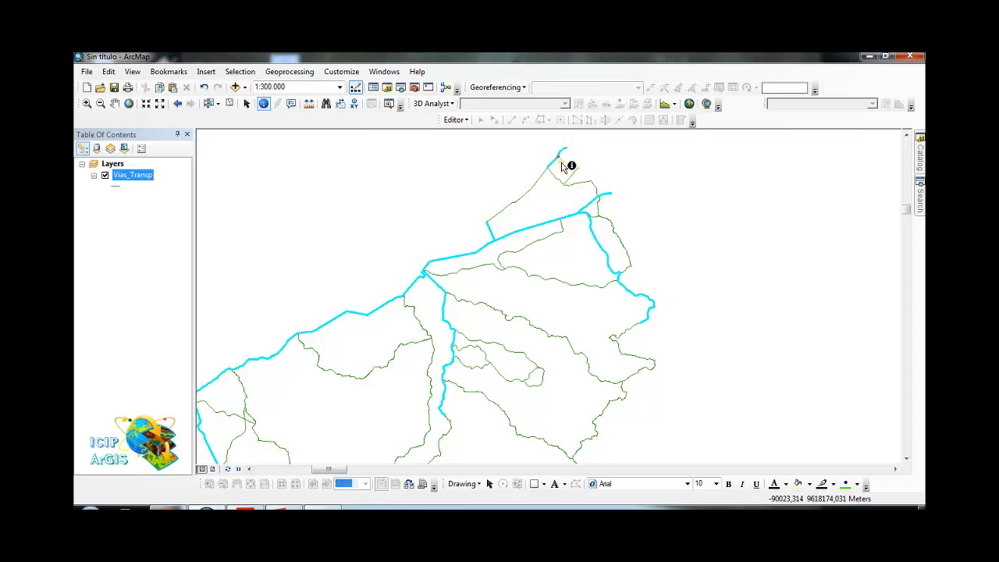
left_click_drag(380, 115, 316, 83)
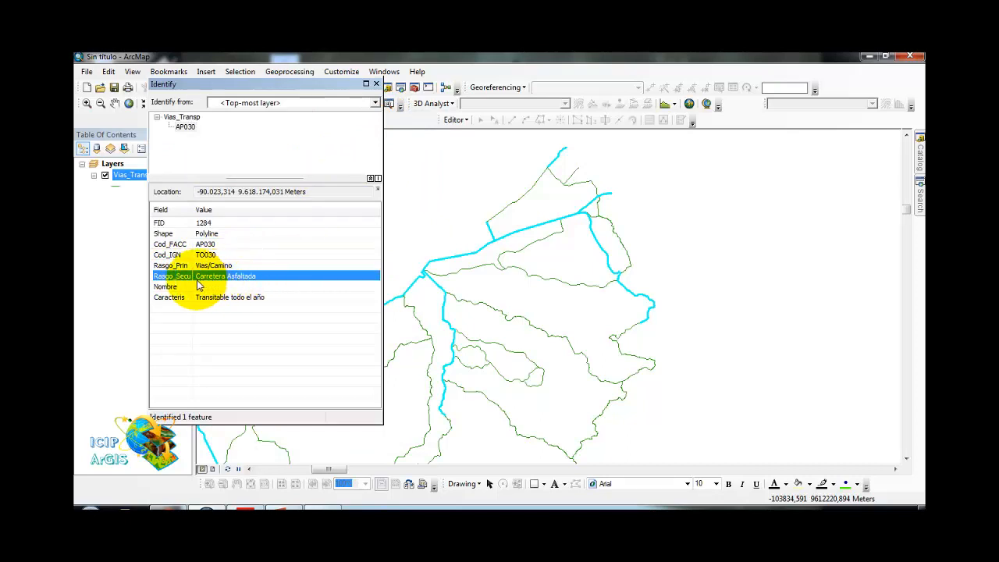
Step: Identify several more highlighted roads around the northern junctions, compare their Rasgo_Secu values and close the Identify results
left_click(513, 246)
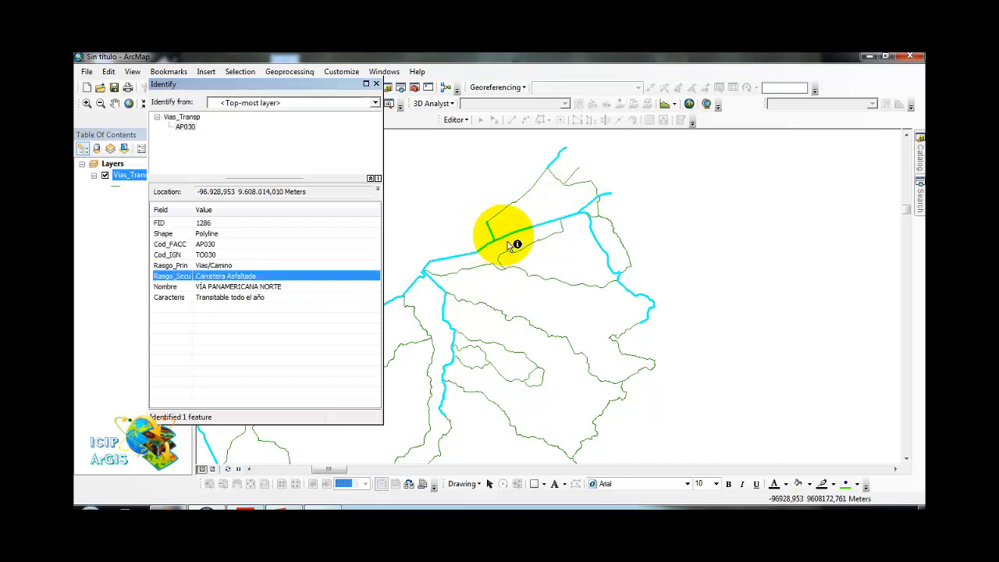
left_click(439, 286)
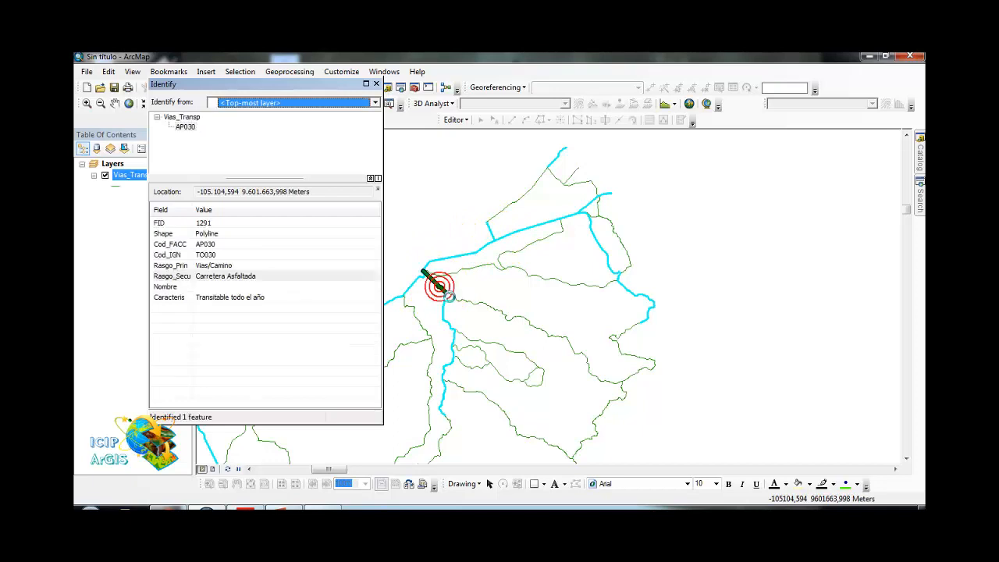
left_click(602, 248)
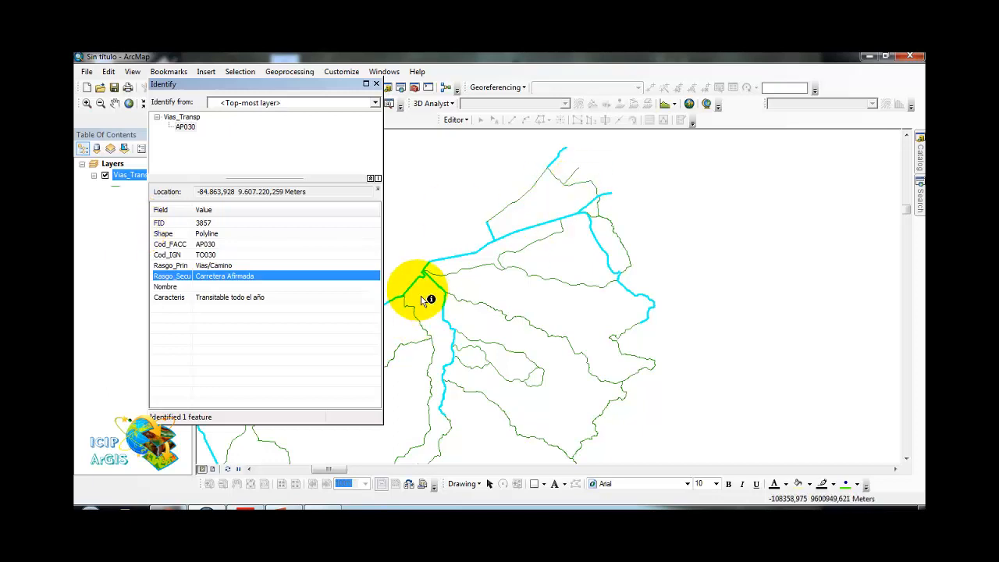
left_click(594, 232)
left_click(563, 168)
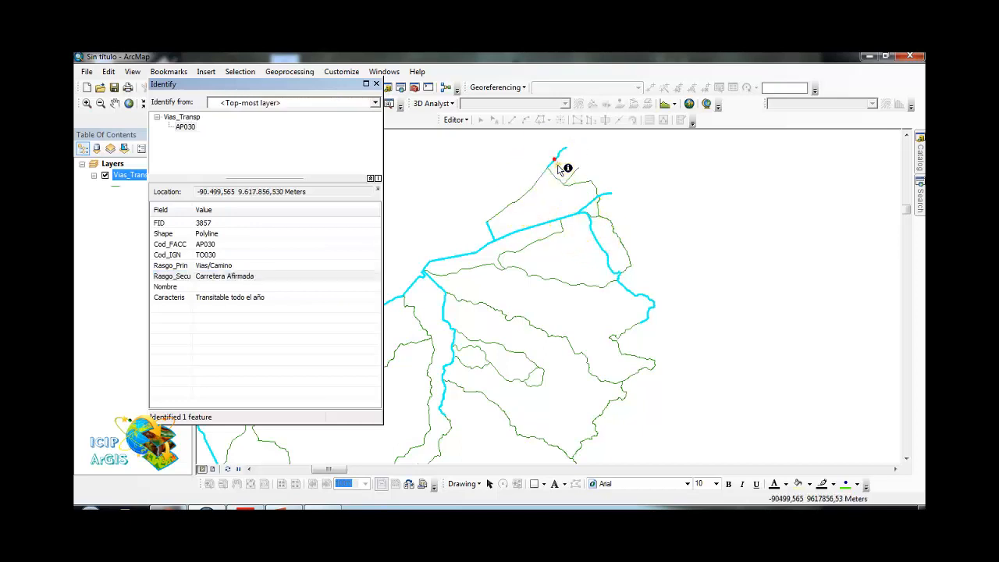
left_click(375, 83)
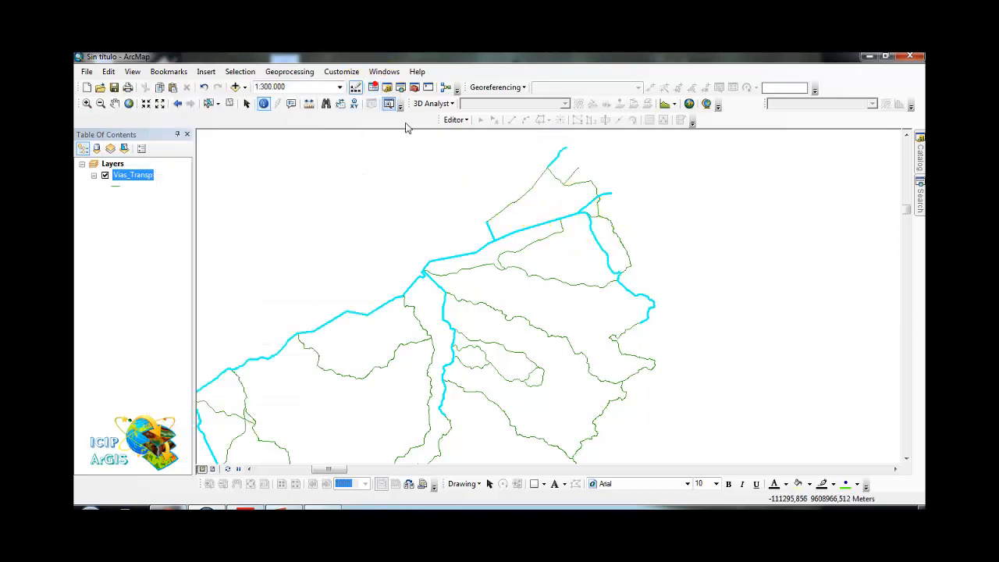
left_click(496, 263)
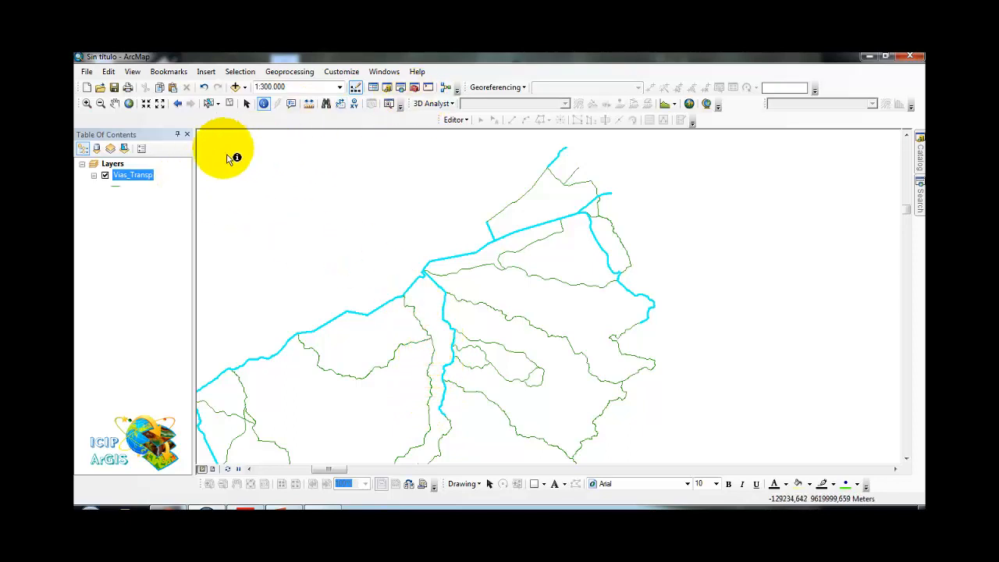
Step: Open the Vias_Transp attribute table and review the Rasgo_Secu values of the highlighted records further down
right_click(145, 174)
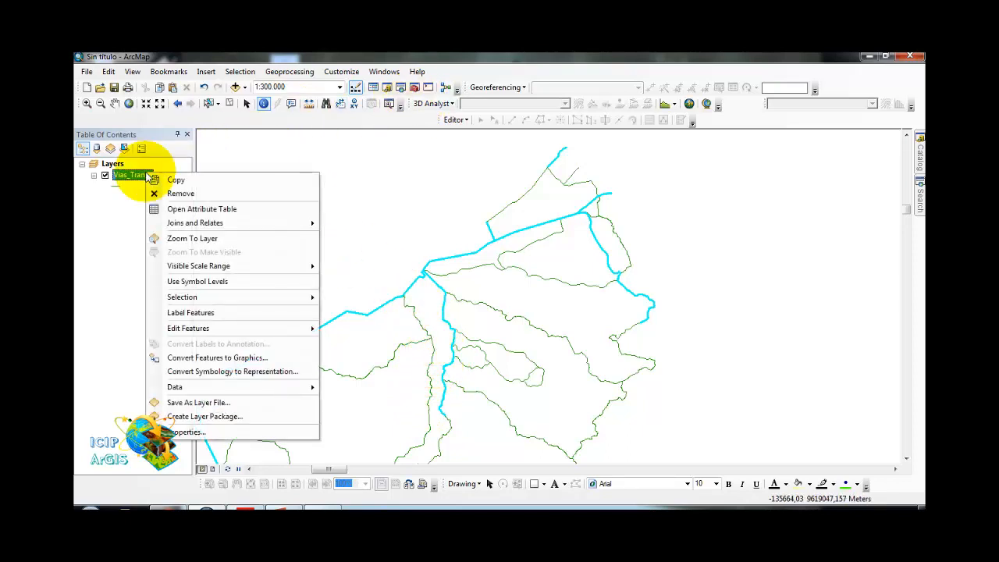
left_click(183, 209)
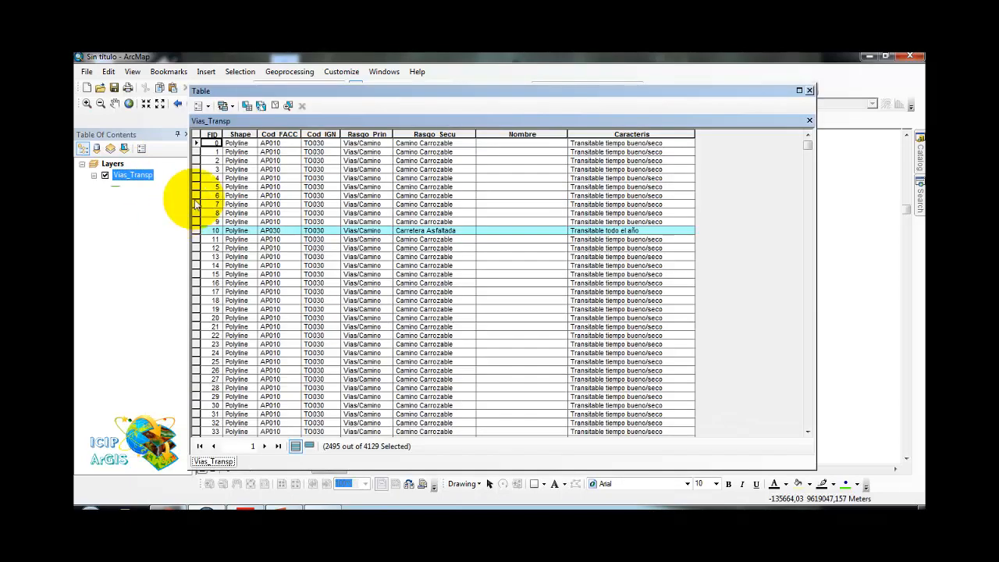
left_click_drag(583, 88, 492, 72)
left_click_drag(715, 128, 417, 160)
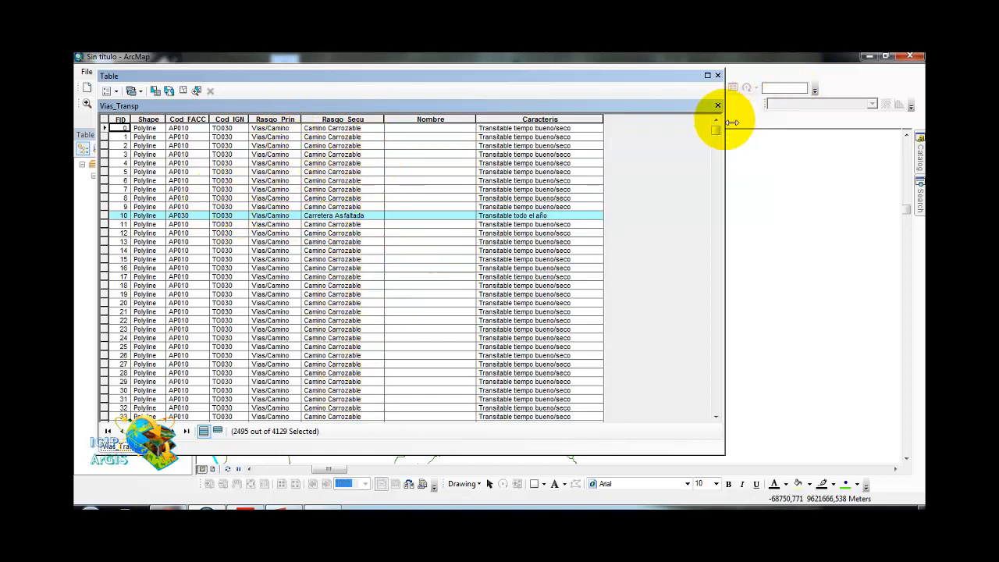
left_click_drag(719, 126, 731, 168)
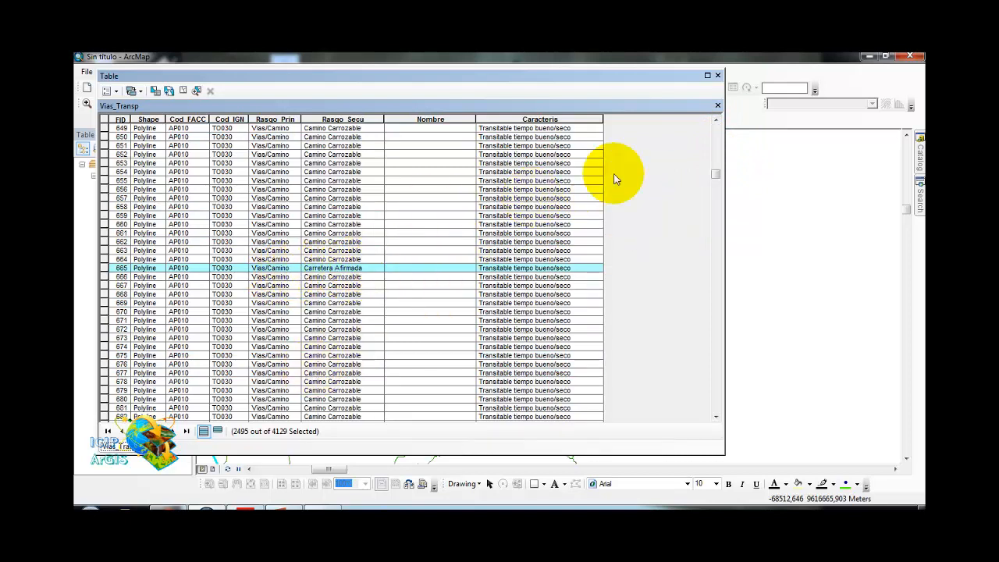
left_click_drag(715, 174, 719, 193)
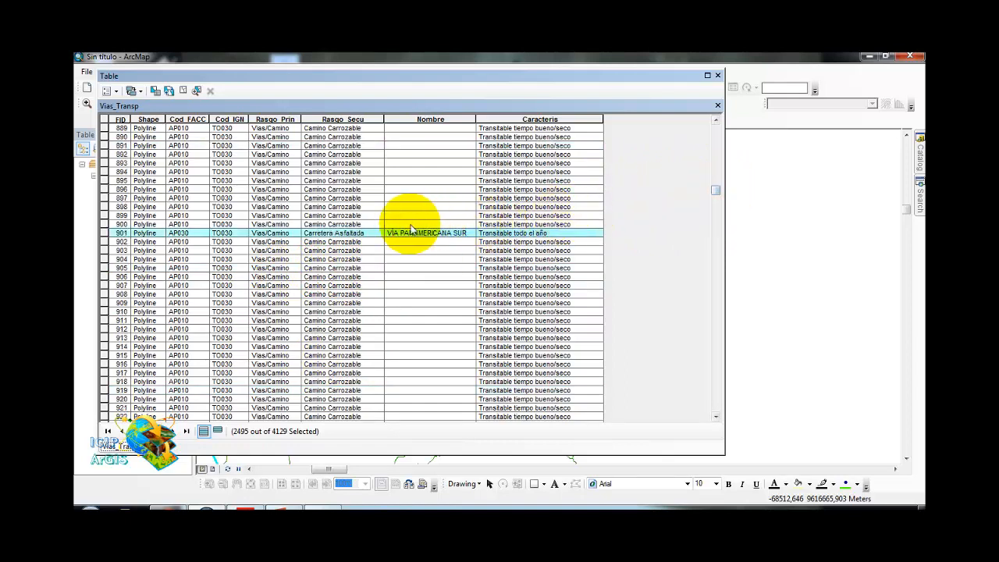
left_click_drag(718, 190, 718, 221)
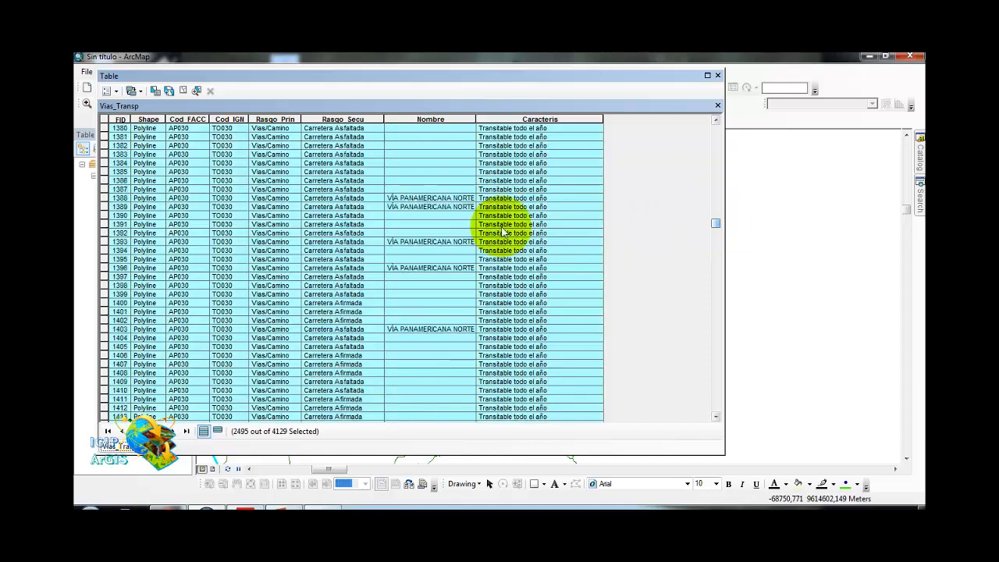
Step: Compare the Rasgo_Secu values of the selected and unselected Vias_Transp records around FID 1263 to 1455, and close the attribute table
scroll(349, 239, "up", 11)
scroll(350, 238, "up", 20)
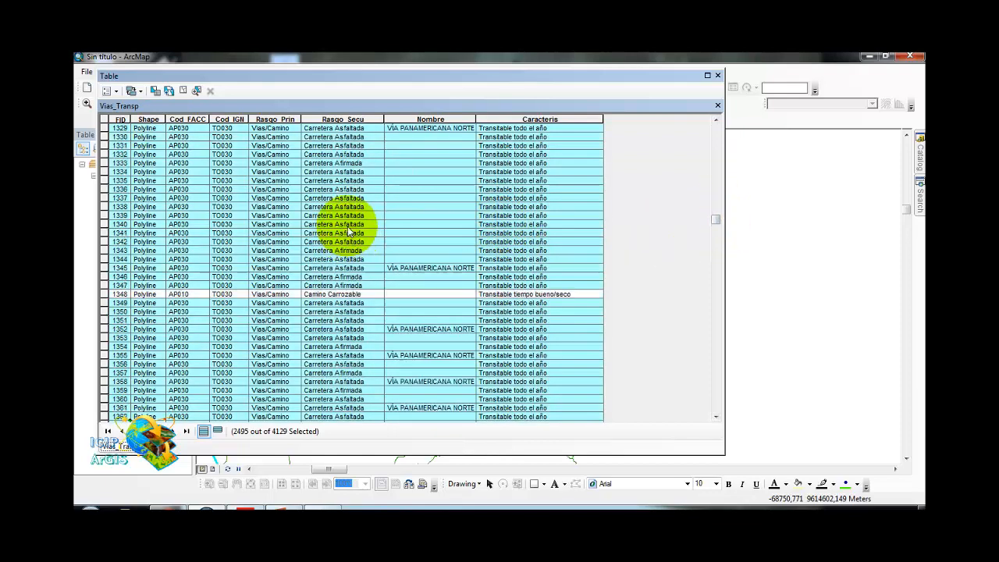
scroll(352, 203, "up", 5)
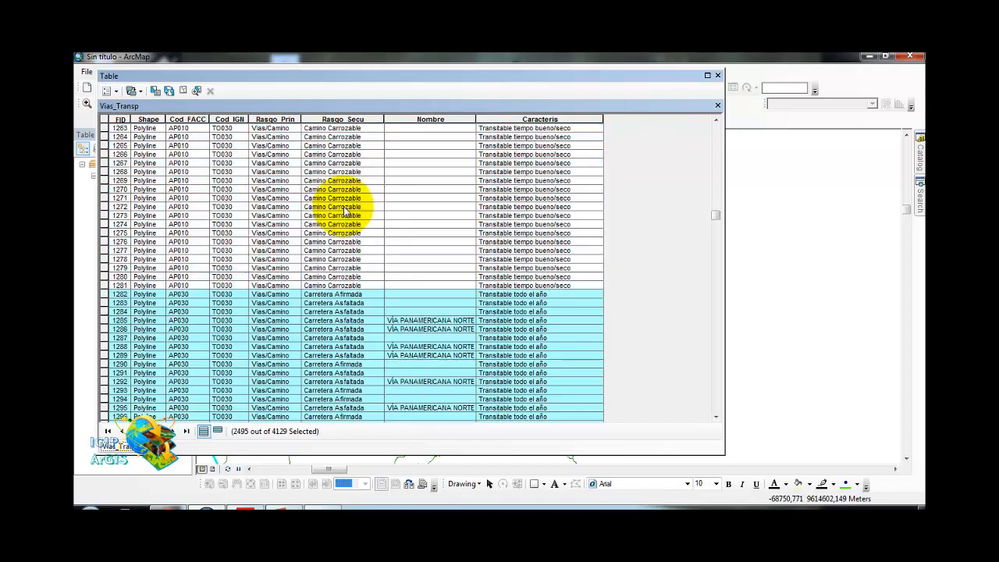
scroll(355, 191, "down", 2)
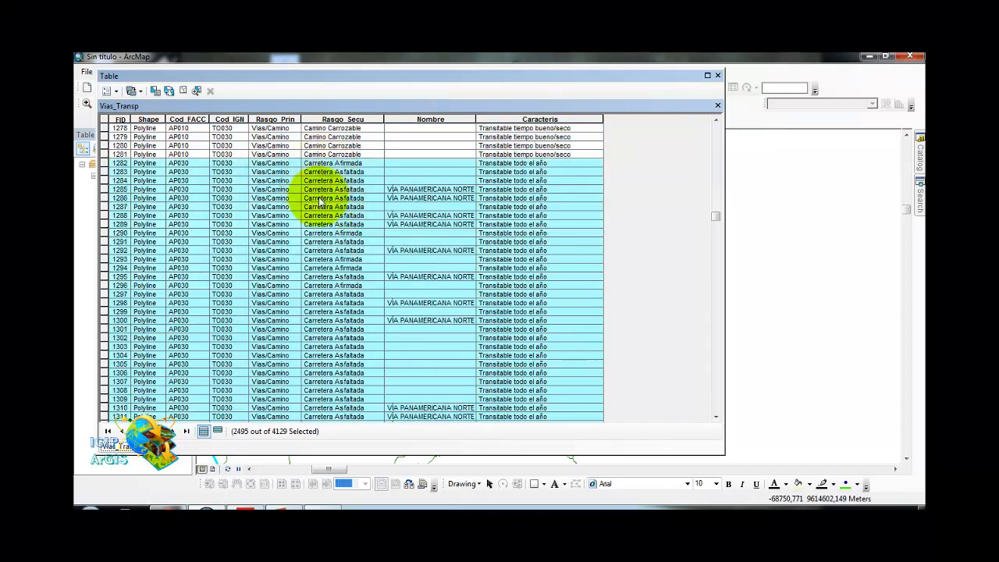
scroll(343, 327, "down", 7)
scroll(355, 327, "down", 7)
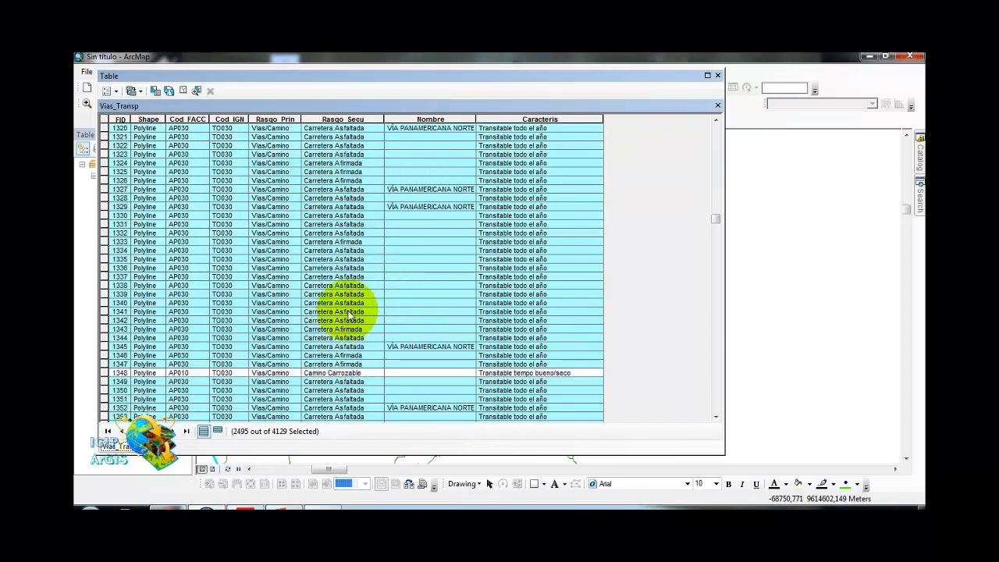
scroll(353, 326, "down", 6)
scroll(353, 326, "down", 20)
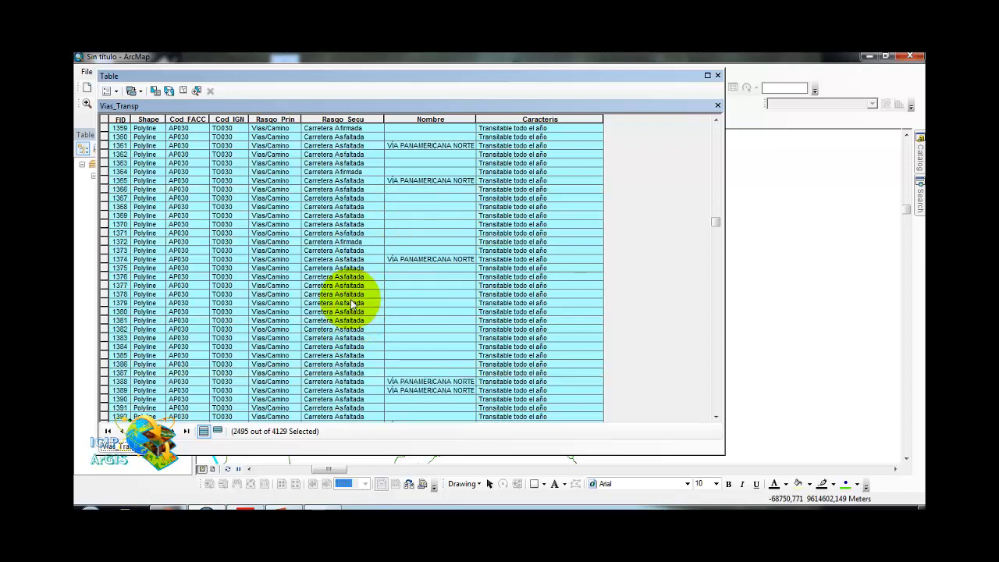
scroll(348, 244, "down", 6)
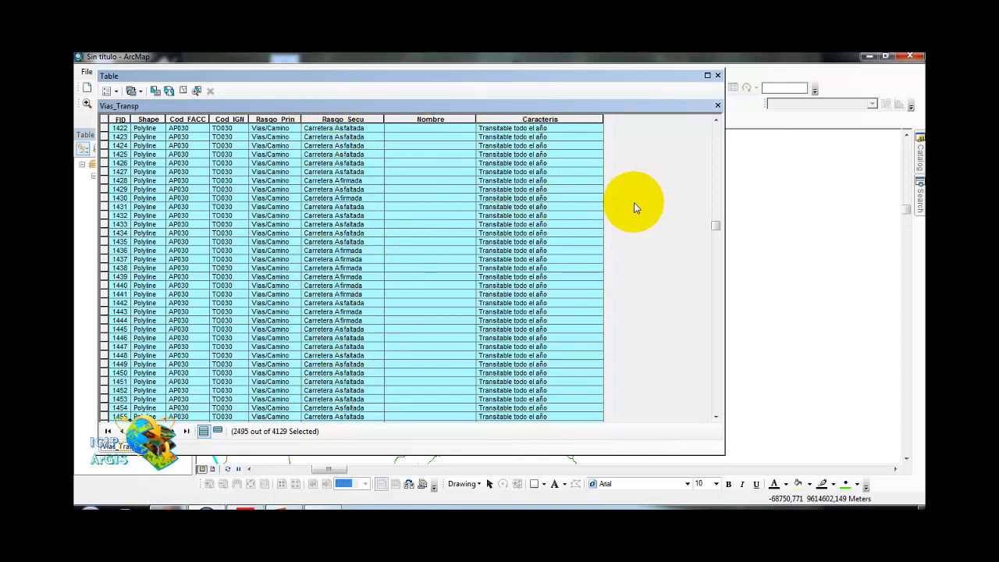
scroll(284, 219, "up", 6)
scroll(284, 220, "up", 20)
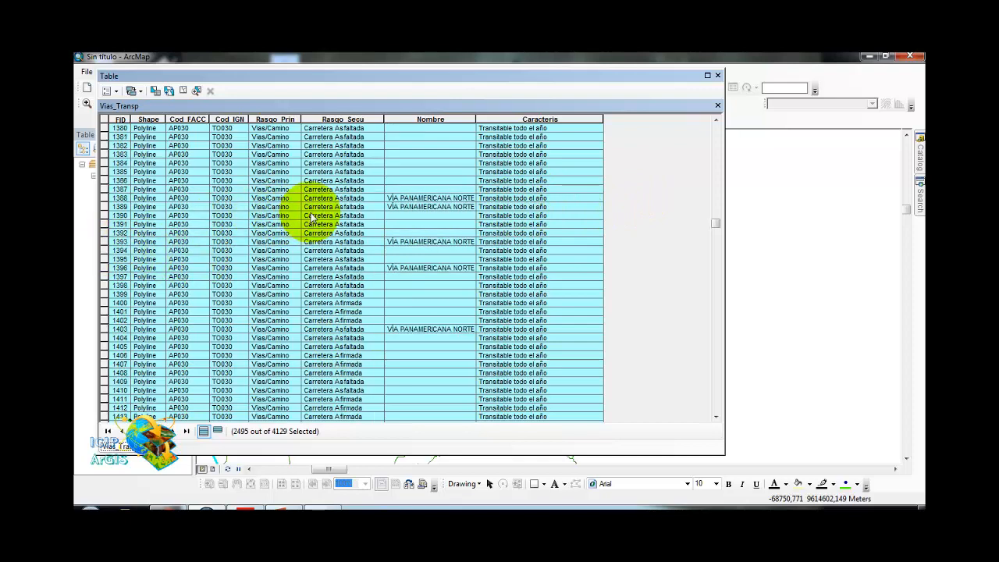
scroll(346, 225, "up", 3)
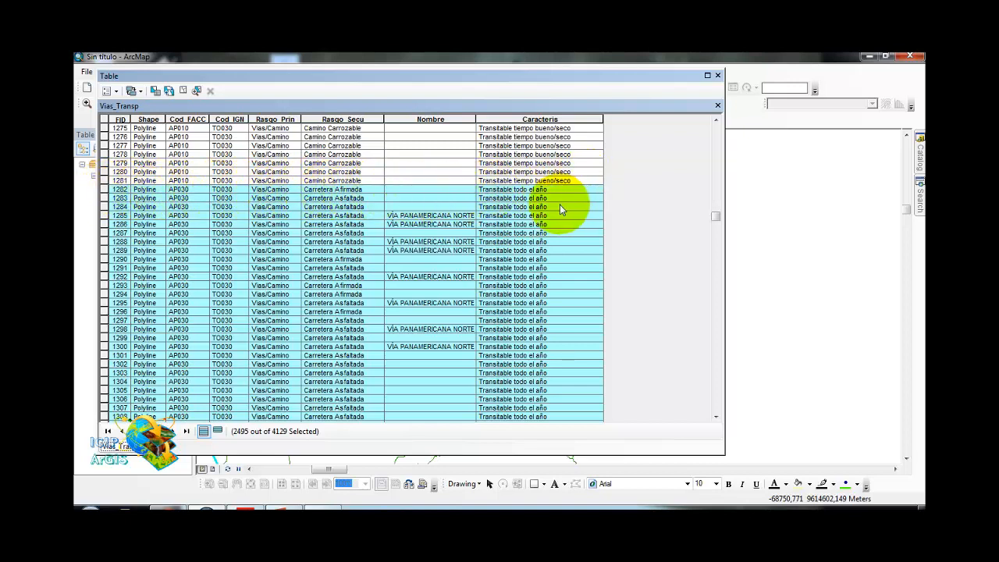
left_click(718, 75)
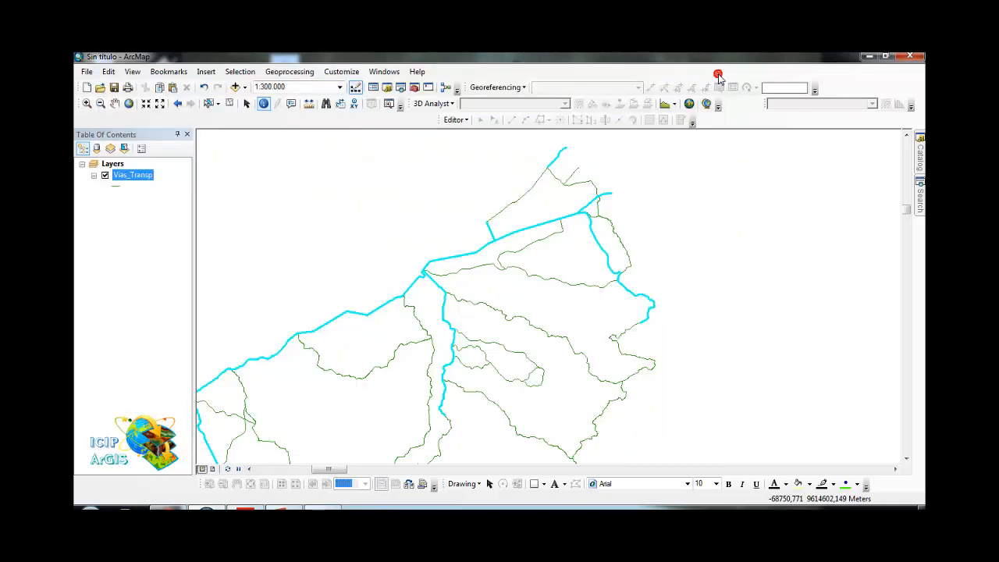
Step: Reopen the Select By Attributes query for Vias_Transp and clear the existing Rasgo_Secu expression
left_click(267, 104)
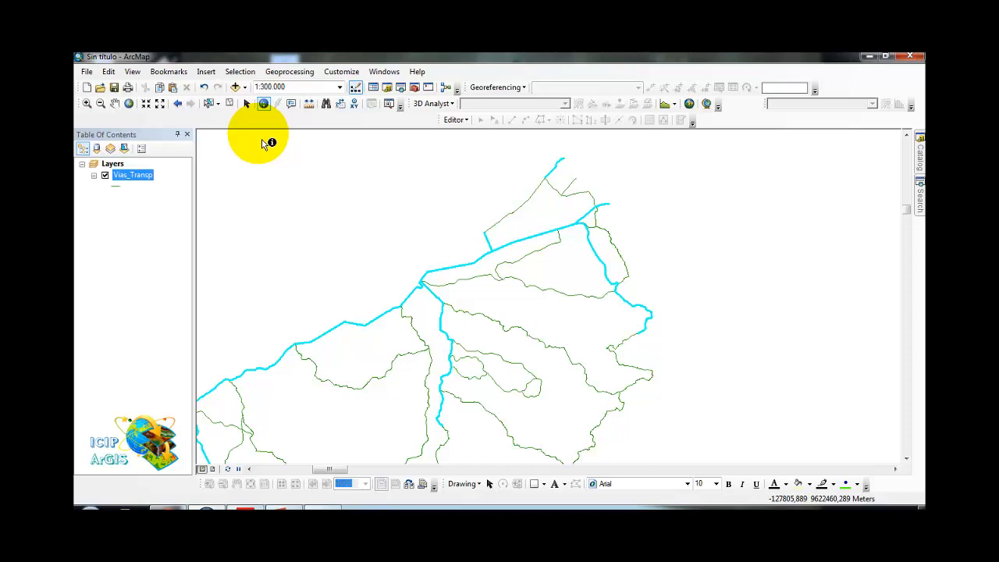
left_click(239, 71)
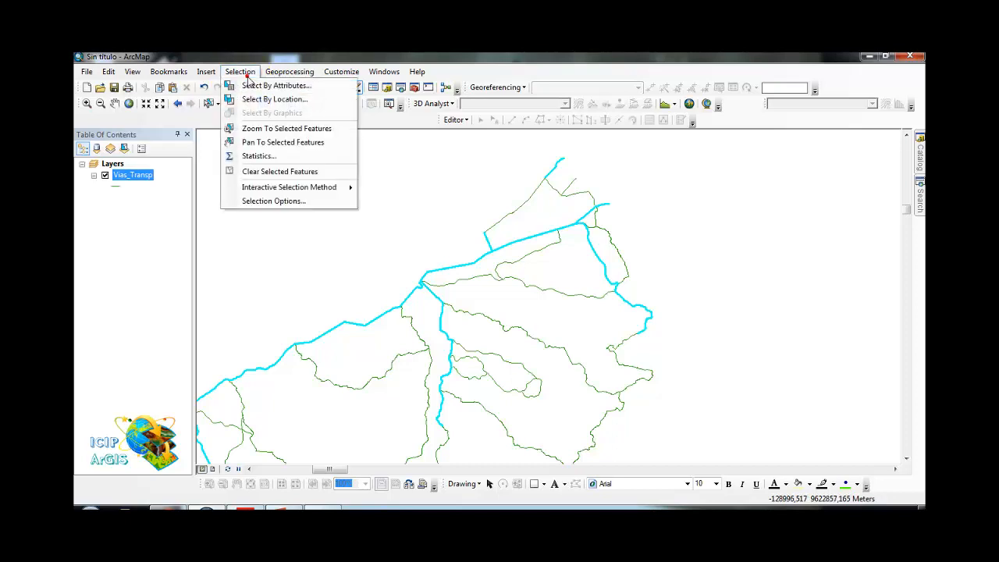
left_click(262, 82)
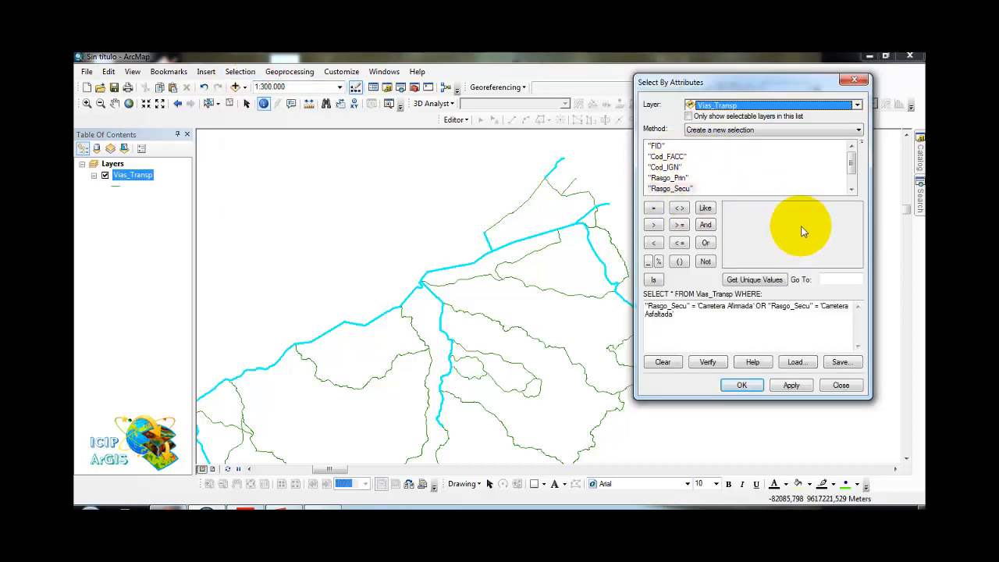
left_click(708, 317)
key("ctrl+a")
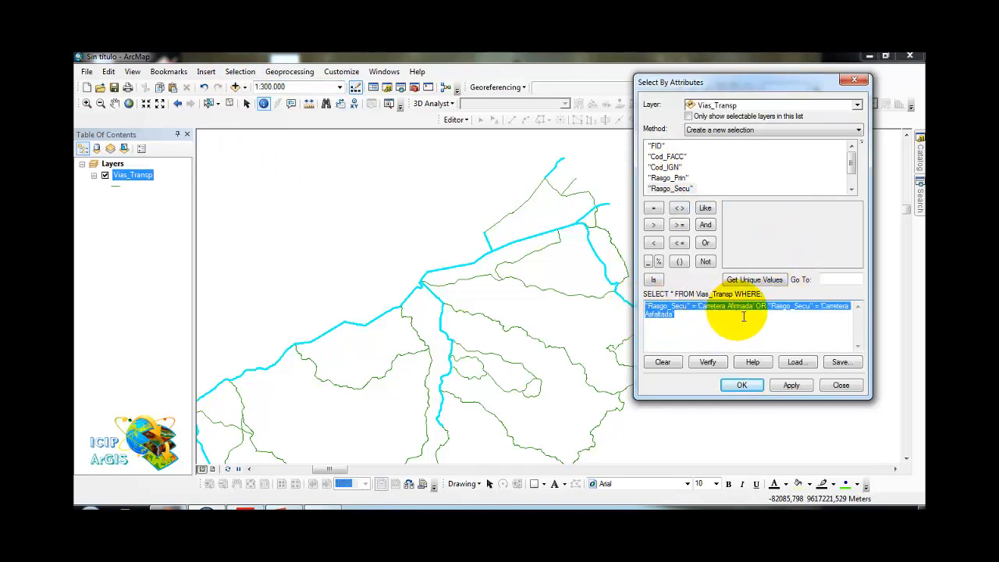
left_click(679, 328)
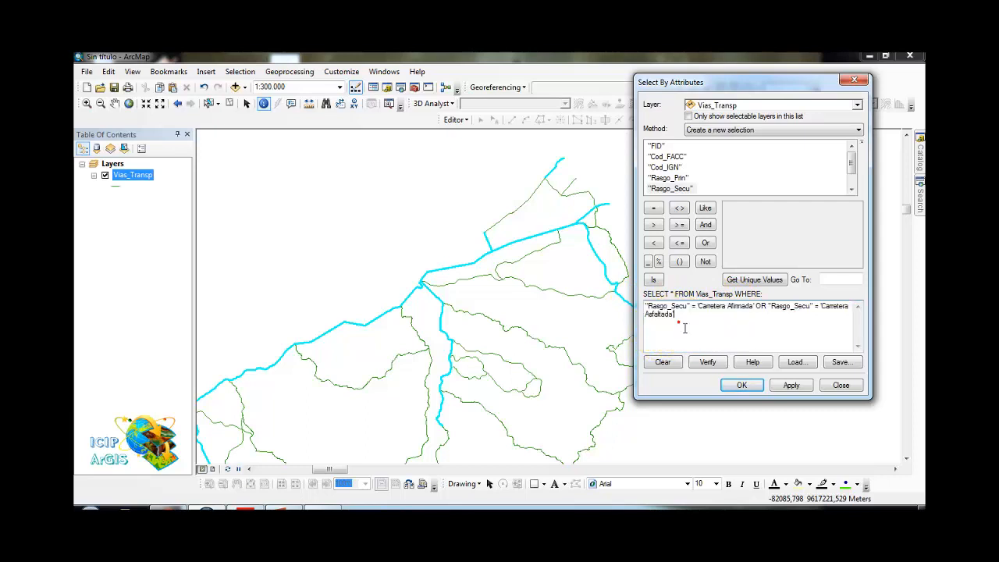
left_click(664, 363)
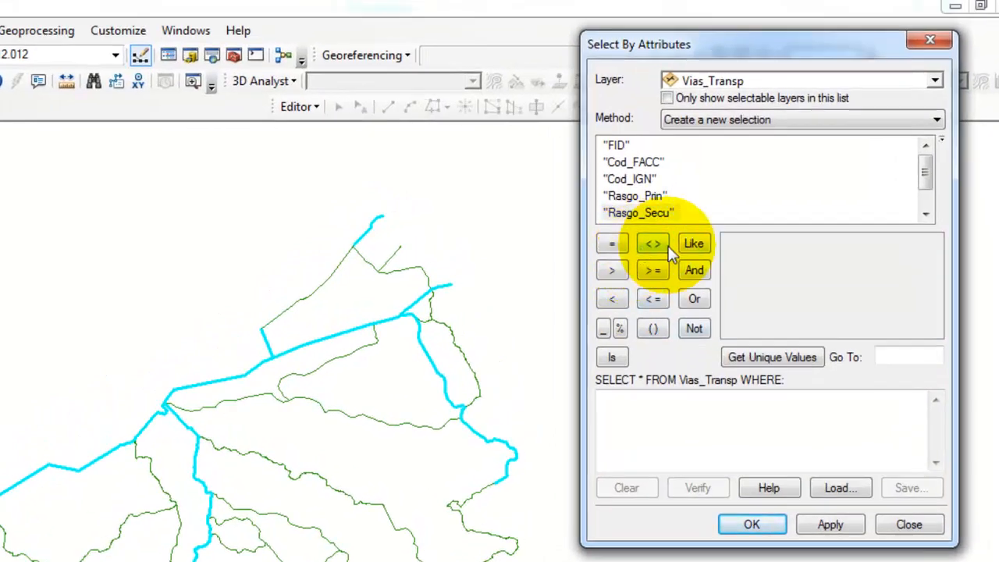
Step: Start a new expression with the "Nombre" field and list that field's unique values
left_click_drag(928, 176, 938, 199)
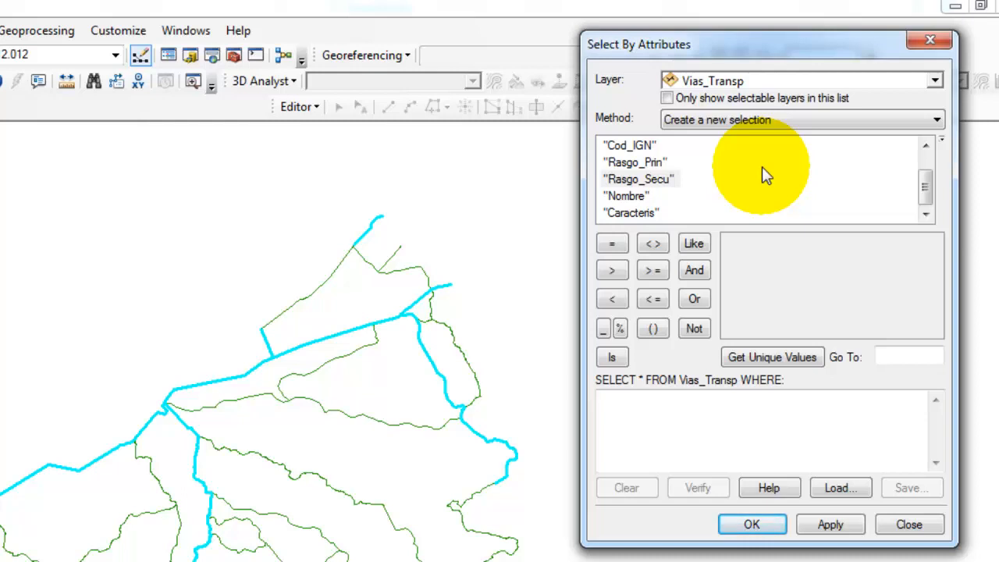
right_click(616, 197)
left_click(615, 198)
double_click(616, 197)
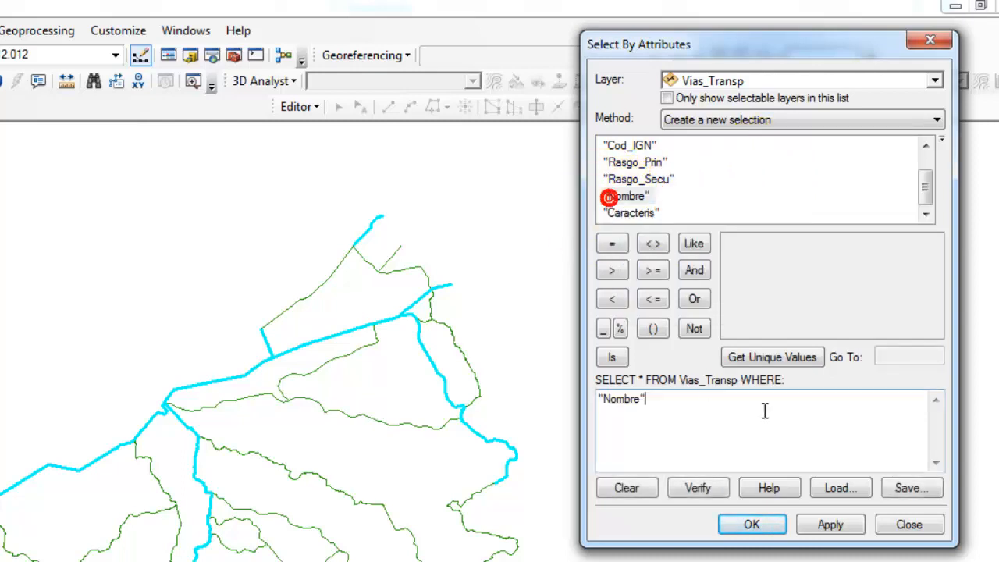
left_click(771, 355)
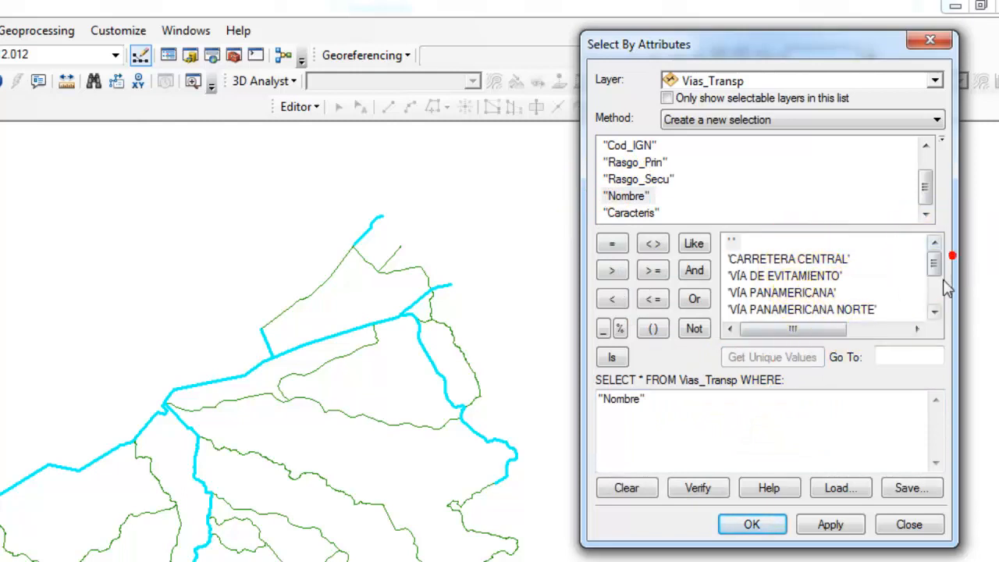
Step: Complete the expression as "Nombre" <> 'VÍA PANAMERICANA NORTE' after looking through the unique road names
mouse_move(932, 264)
left_mouse_down()
mouse_move(915, 311)
mouse_move(930, 257)
mouse_move(931, 272)
left_mouse_up()
left_click(852, 293)
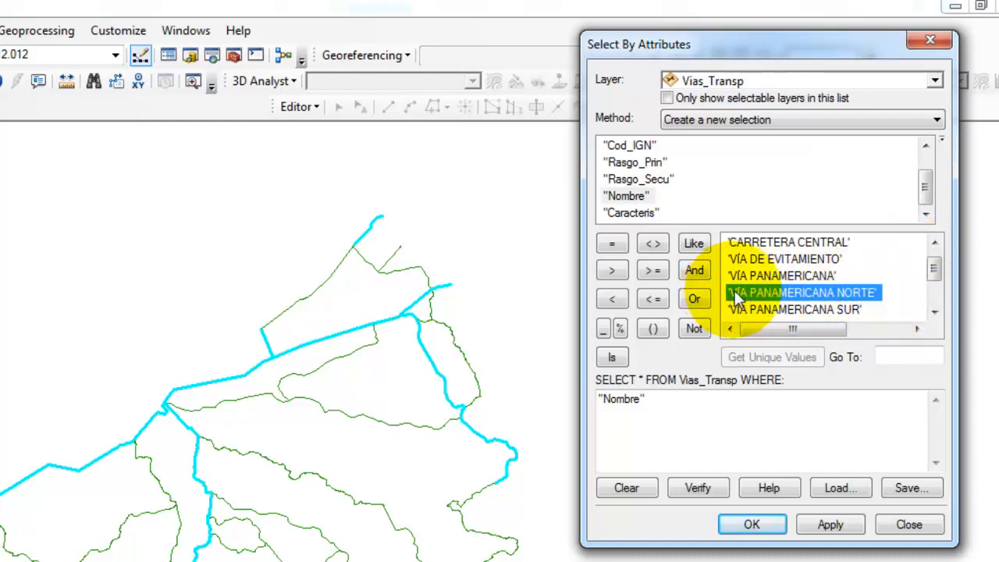
left_click(934, 289)
left_click_drag(939, 303, 904, 265)
left_click(683, 405)
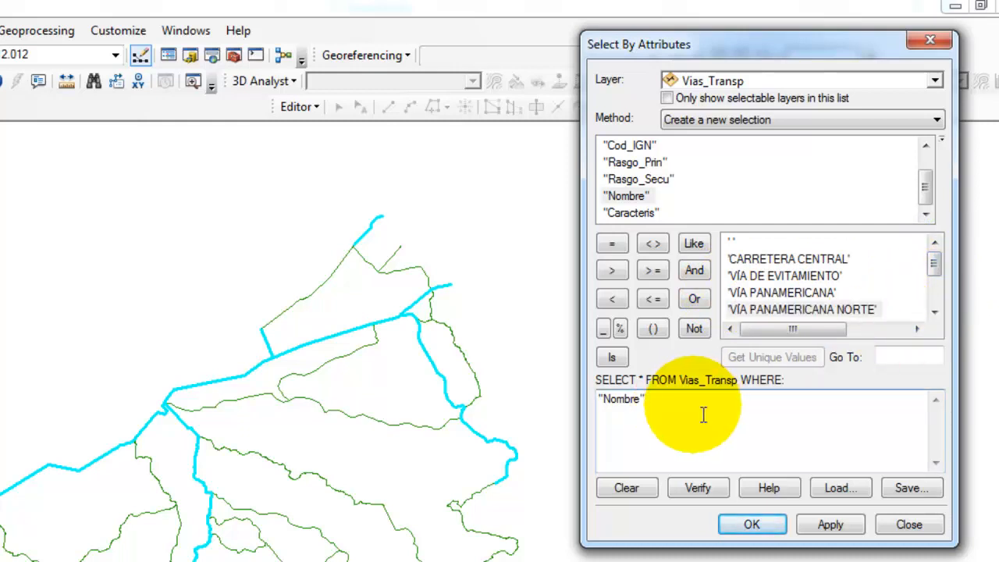
left_click(659, 243)
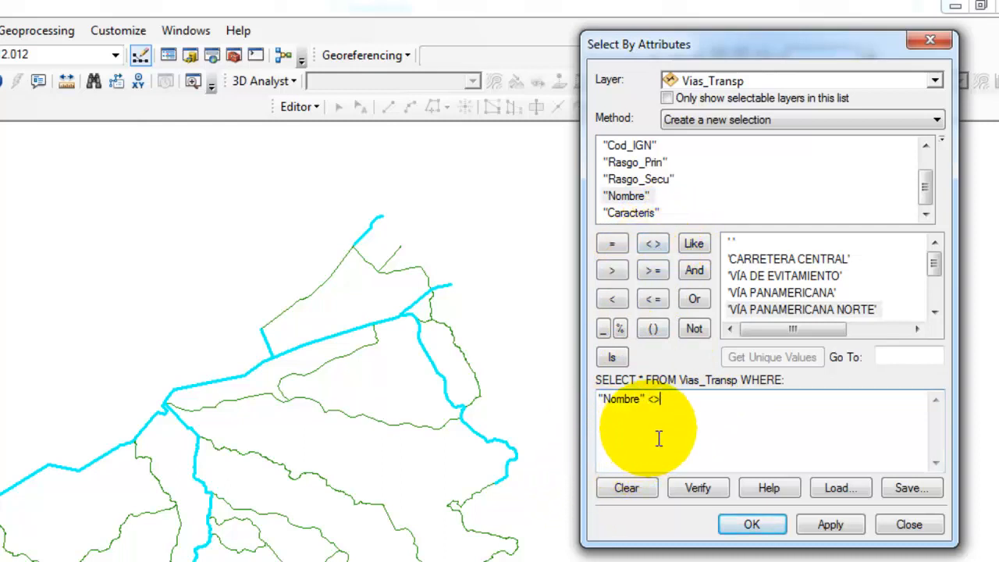
double_click(791, 309)
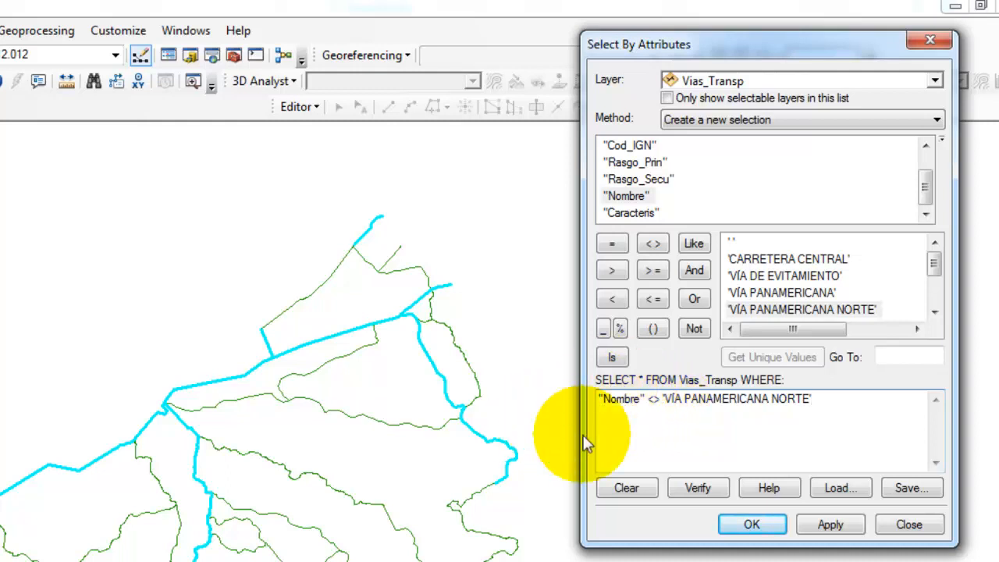
Step: Verify the Nombre expression and apply it as a new selection with the whole road network in view
left_click(696, 490)
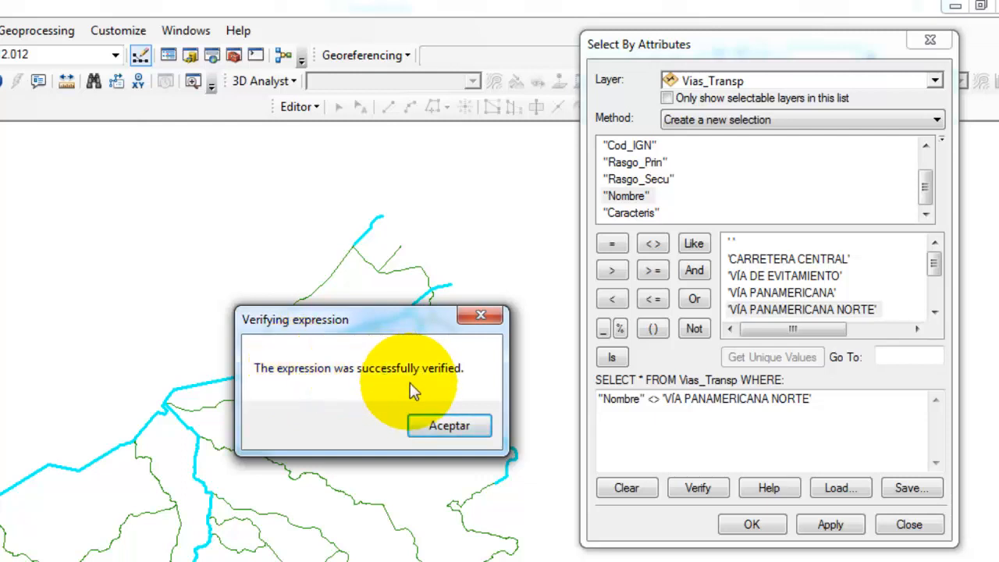
left_click(467, 430)
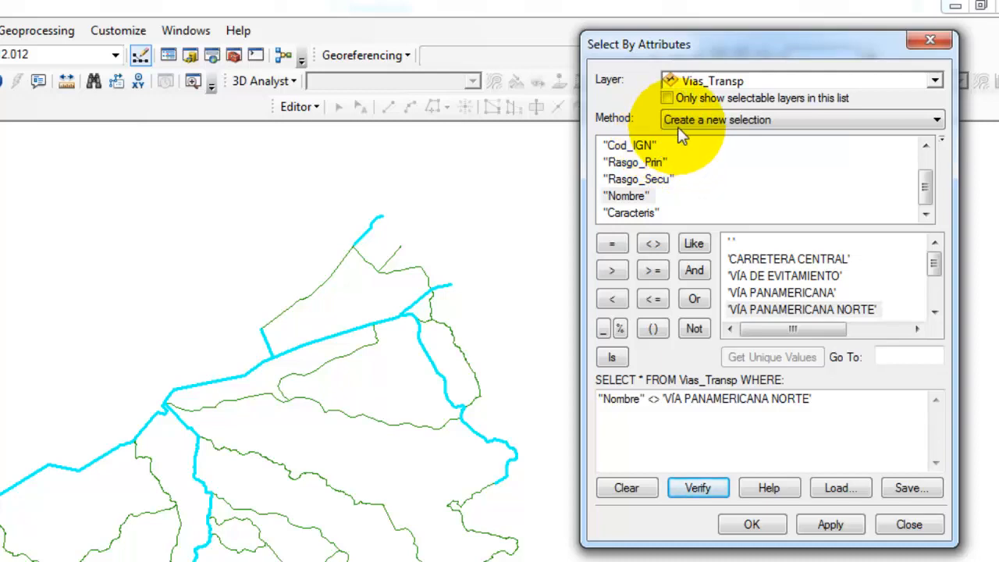
left_click(262, 413)
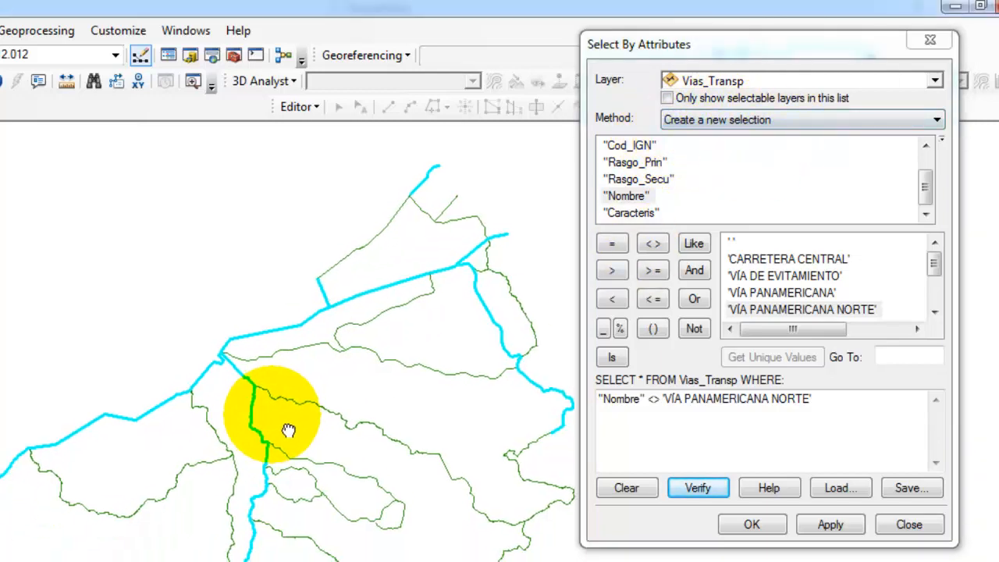
left_click(234, 289)
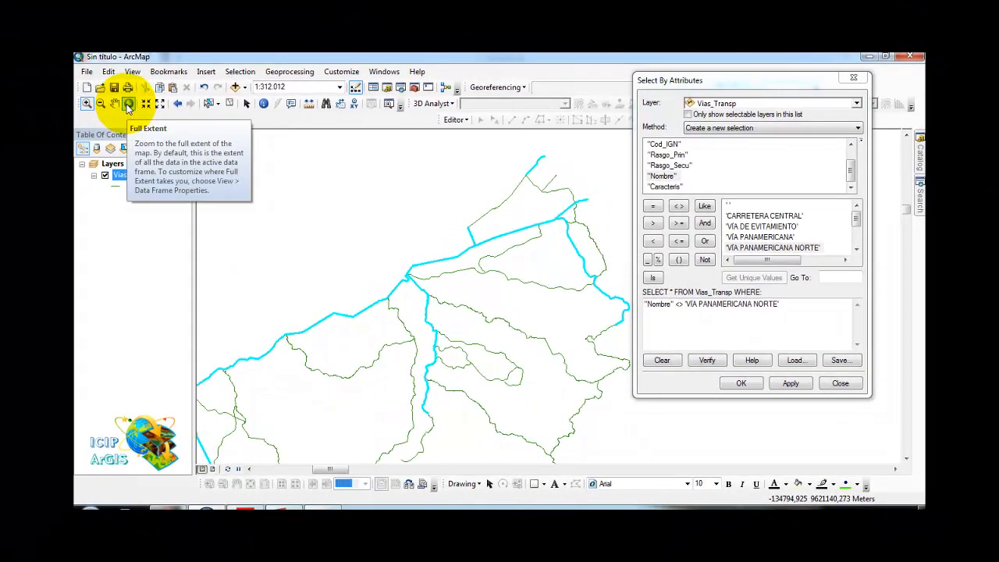
left_click(129, 104)
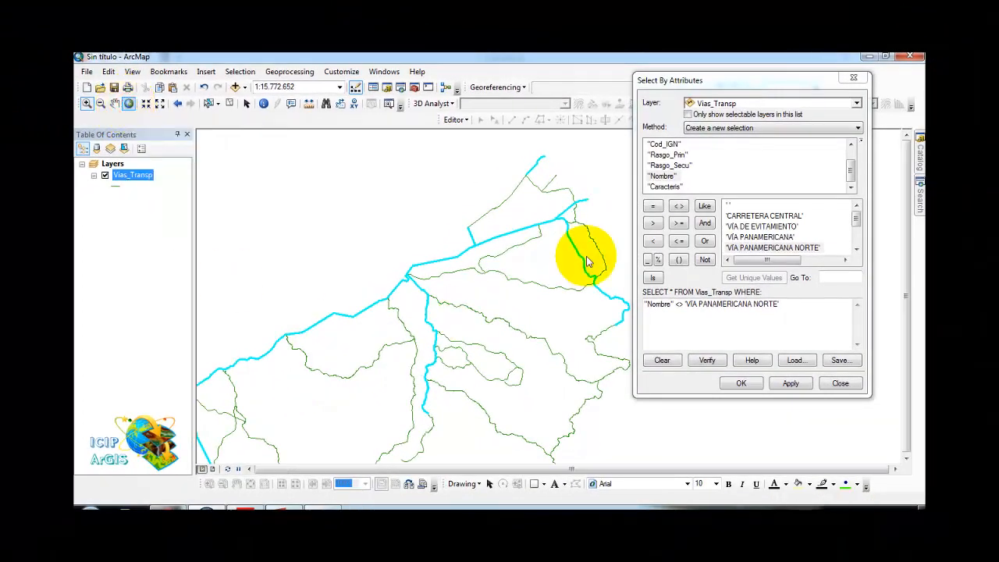
mouse_move(582, 257)
left_mouse_down()
mouse_move(499, 258)
mouse_move(505, 230)
left_mouse_up()
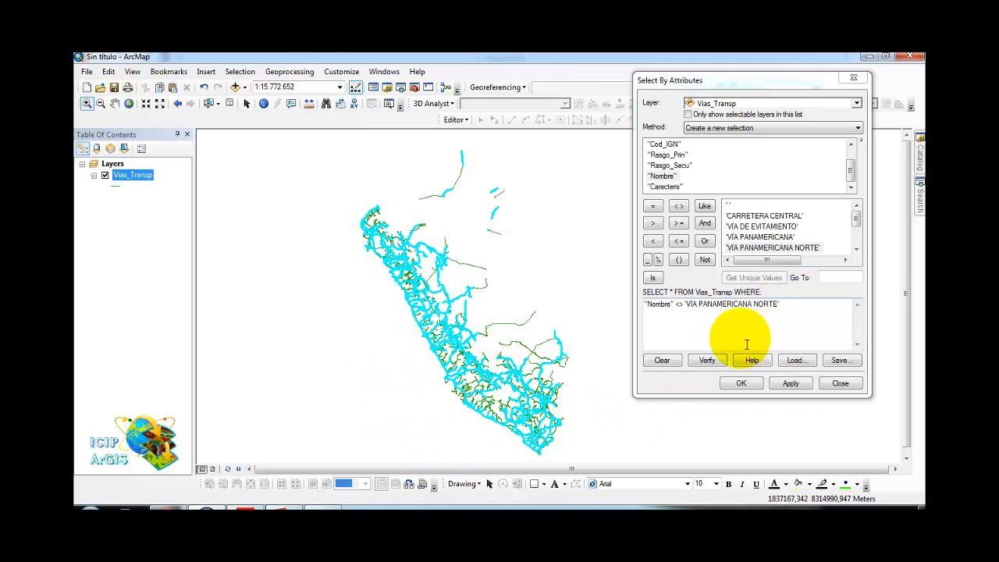
left_click(789, 383)
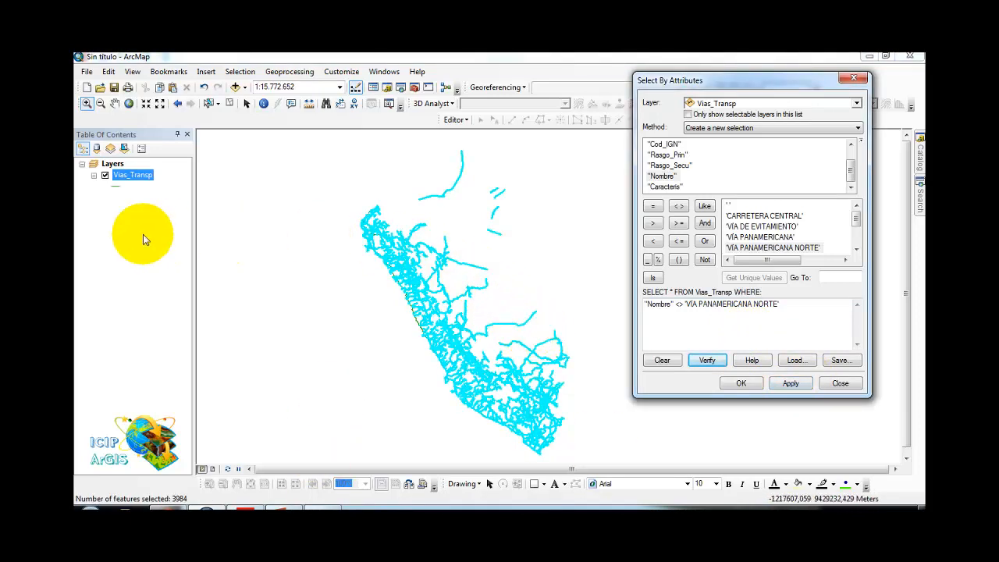
Step: Identify the unselected road segment along the northern coast and check its Nombre value against the query
left_click_drag(475, 267, 505, 264)
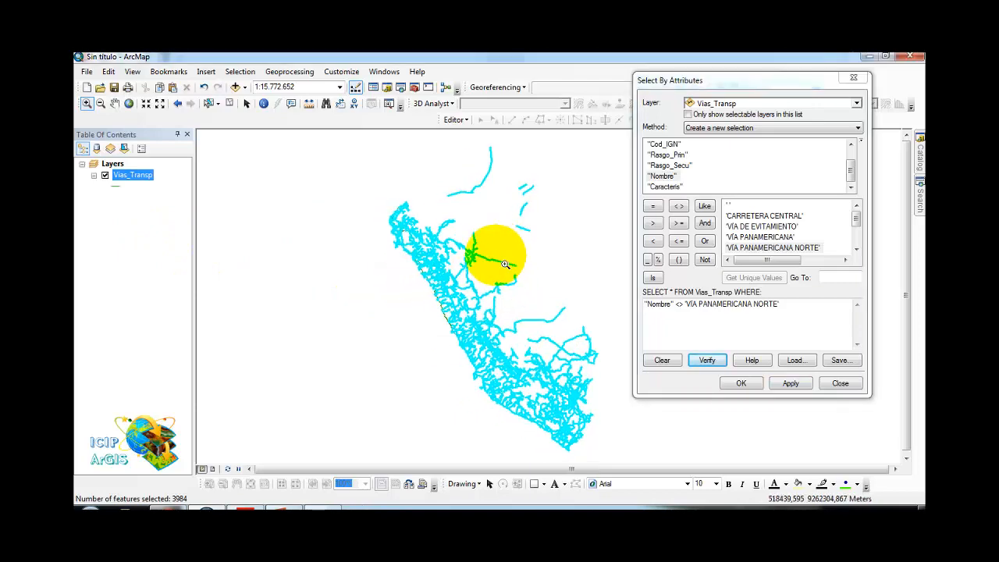
left_click_drag(378, 242, 557, 357)
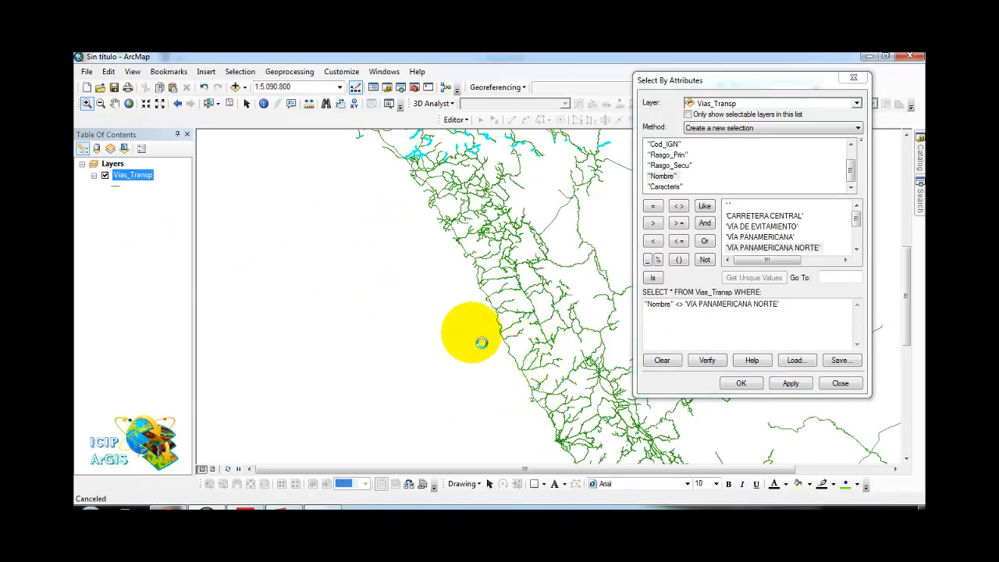
left_click_drag(354, 145, 581, 444)
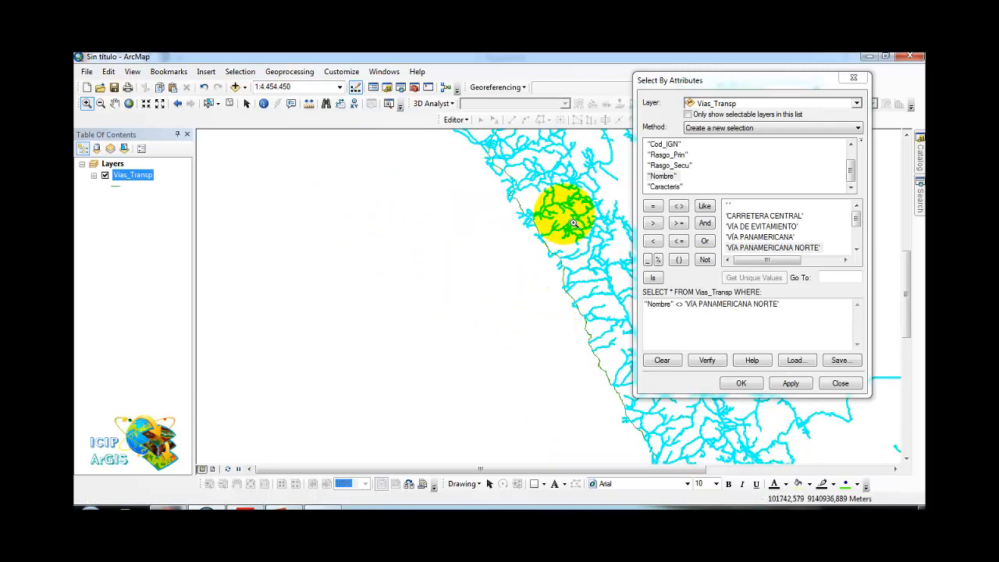
left_click_drag(479, 222, 400, 199)
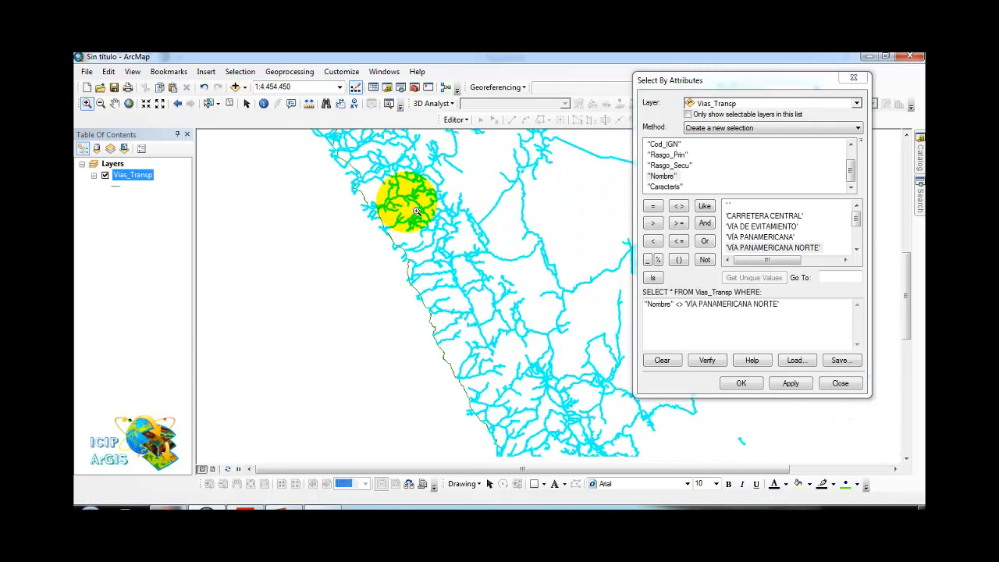
left_click(263, 104)
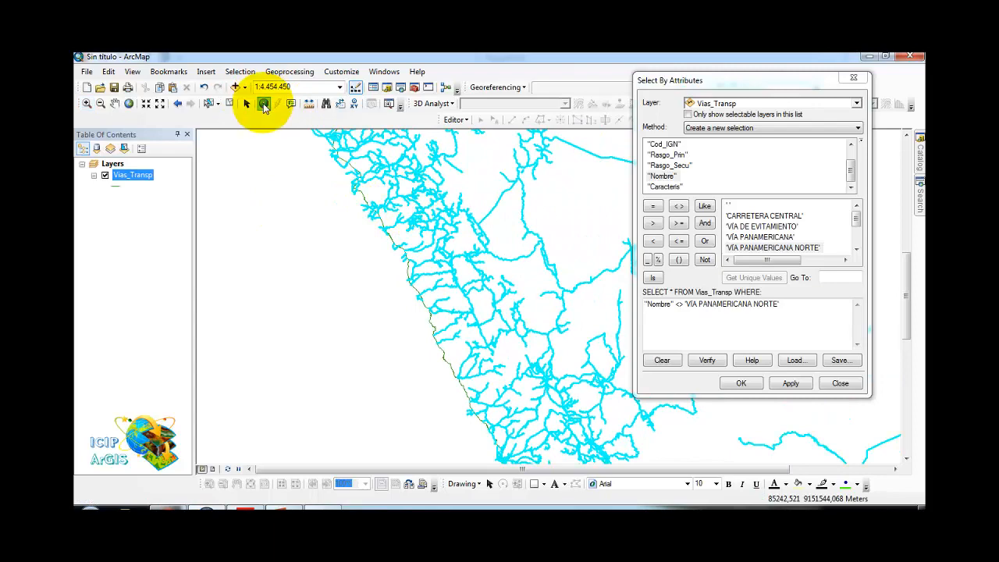
scroll(363, 189, "down", 5)
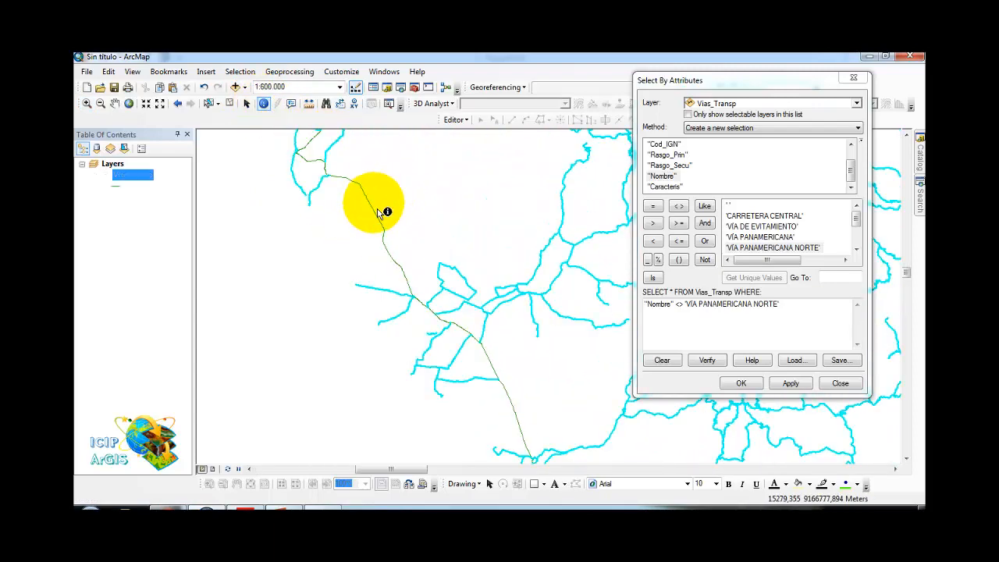
left_click(375, 210)
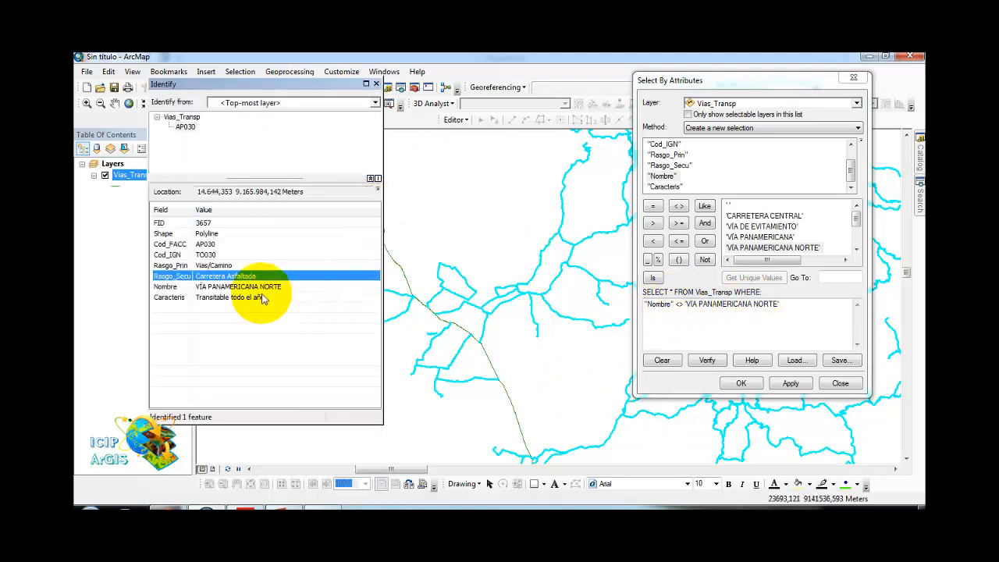
left_click(223, 288)
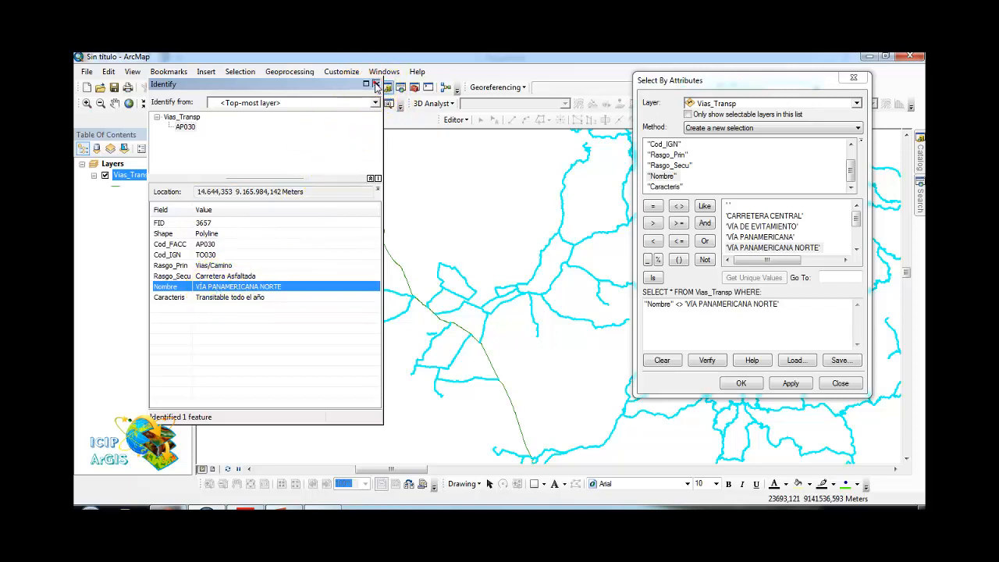
Step: Identify the same coastal road again, compare its name with the <> operator in the expression, and dismiss the results
left_click(375, 84)
left_click(386, 227)
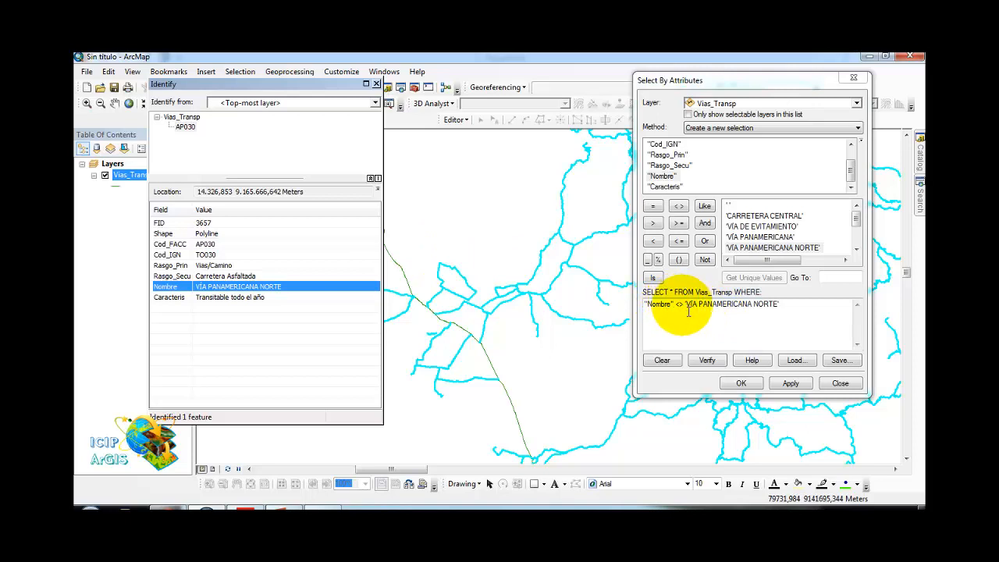
double_click(679, 305)
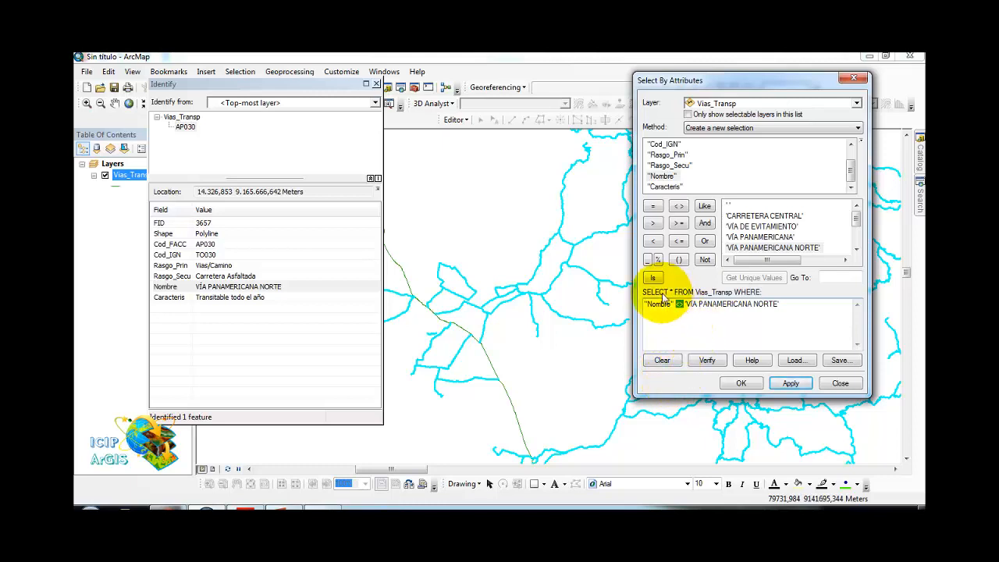
left_click(375, 85)
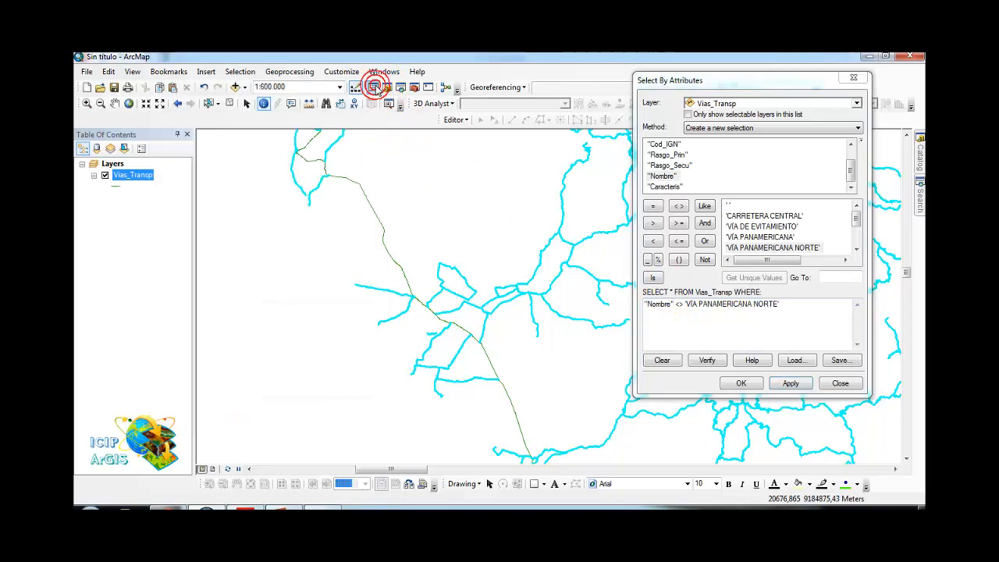
Step: Replace the query expression with NOT "Nombre" = 'VÍA PANAMERICANA NORTE'
left_click(825, 307)
left_click_drag(790, 314, 636, 317)
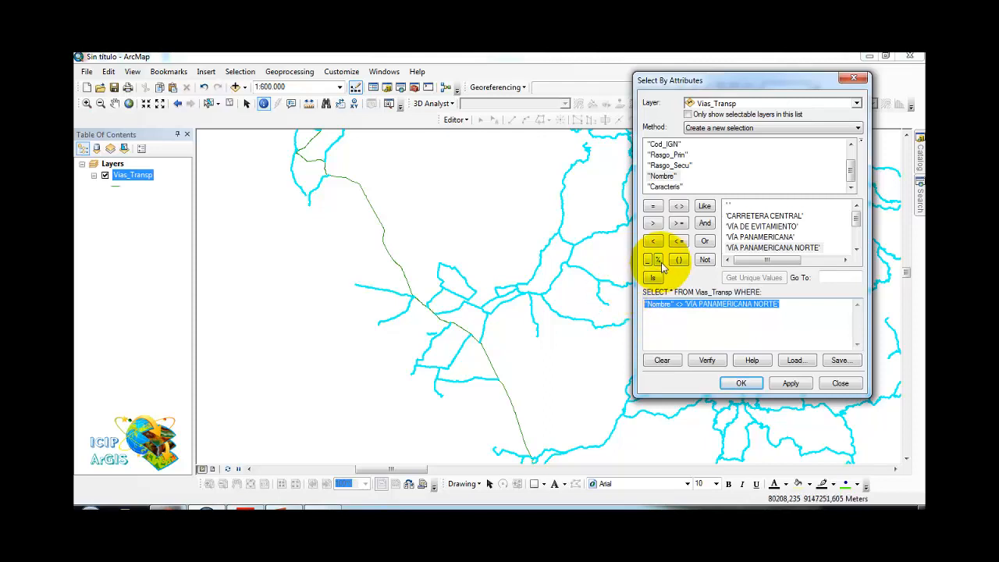
left_click(704, 261)
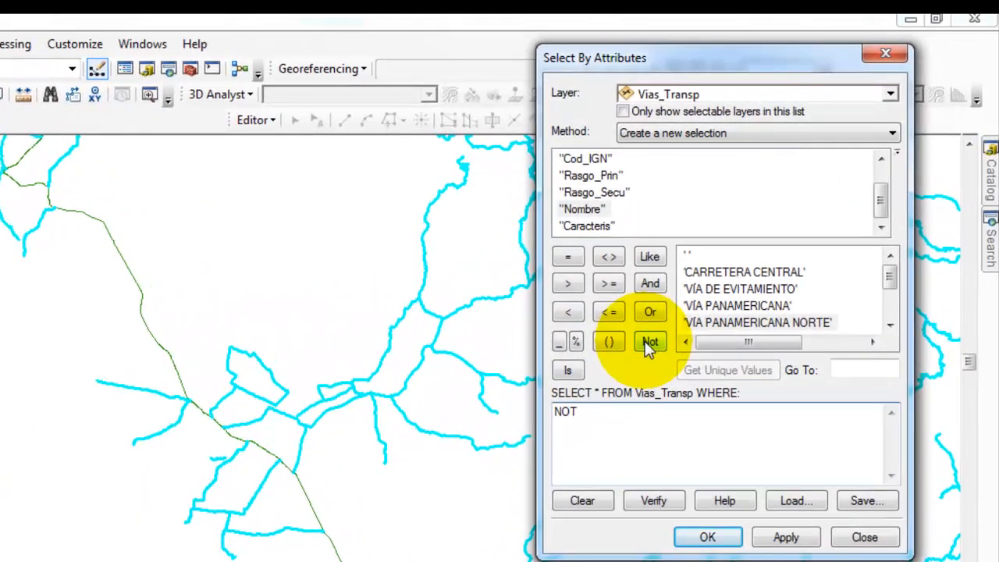
left_click(582, 500)
left_click(649, 342)
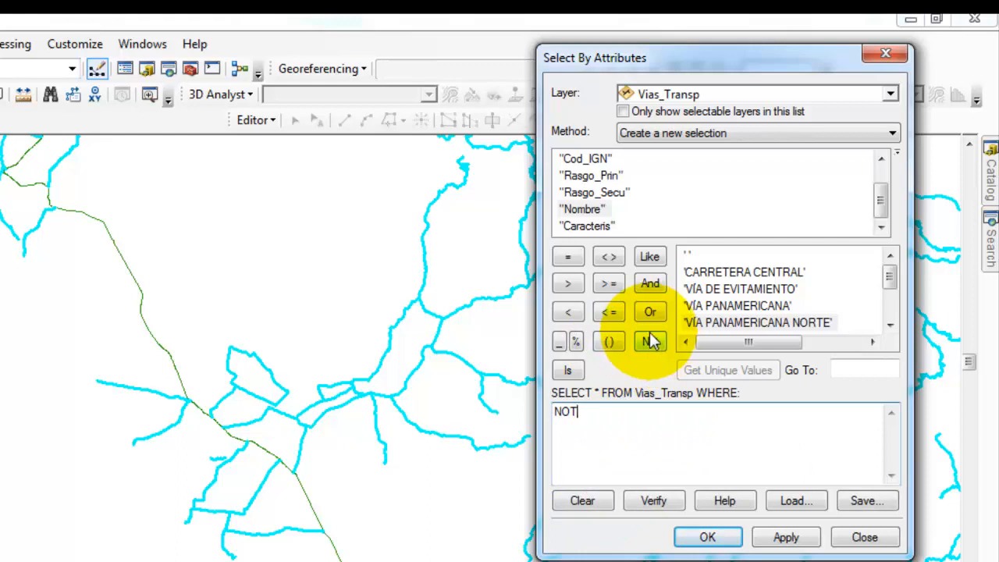
double_click(584, 209)
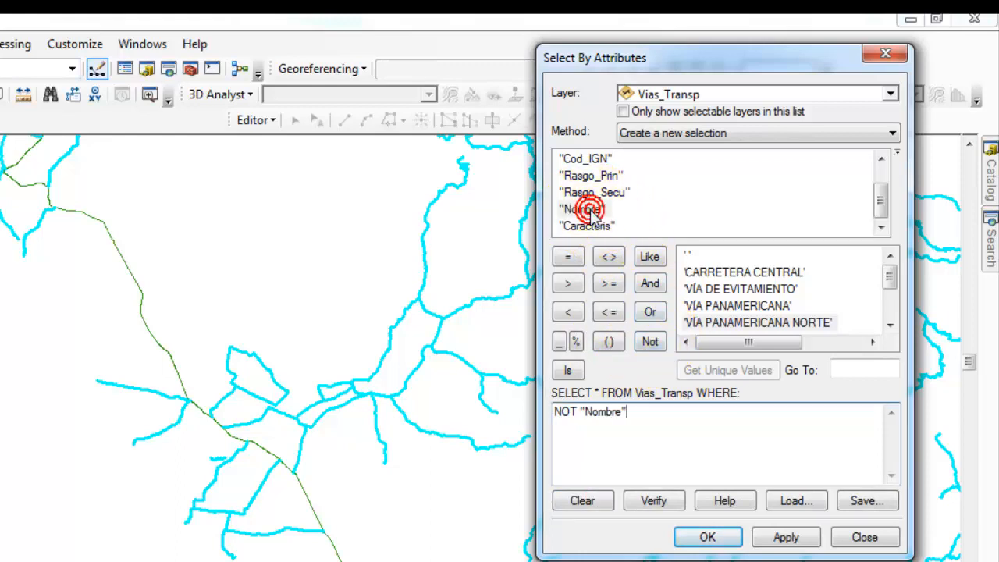
left_click(579, 260)
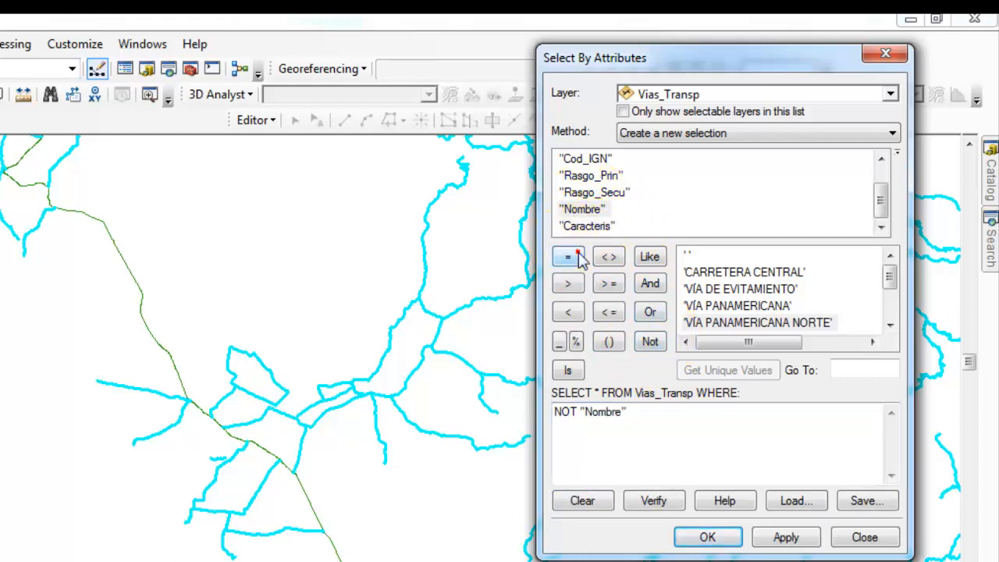
double_click(792, 322)
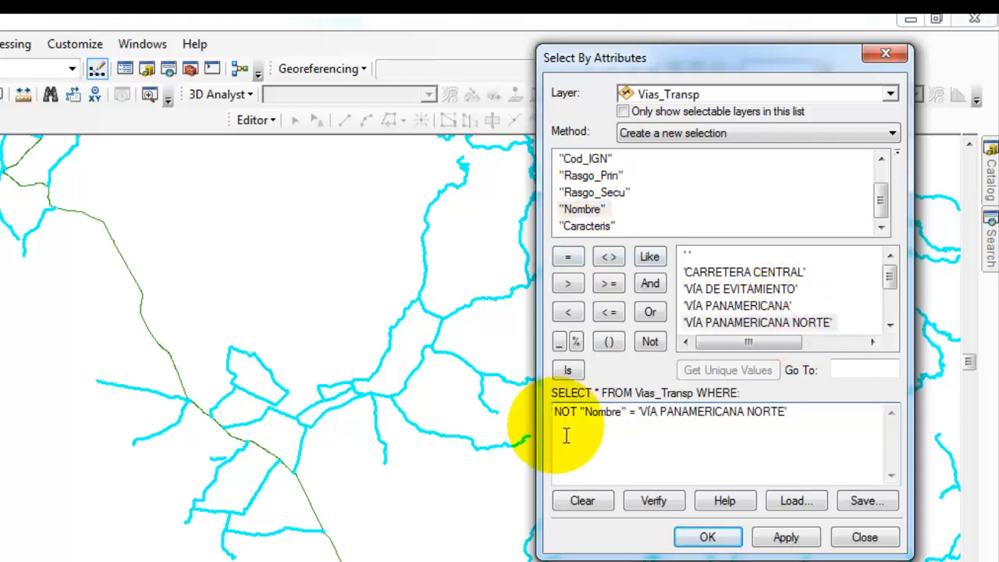
left_click(789, 414)
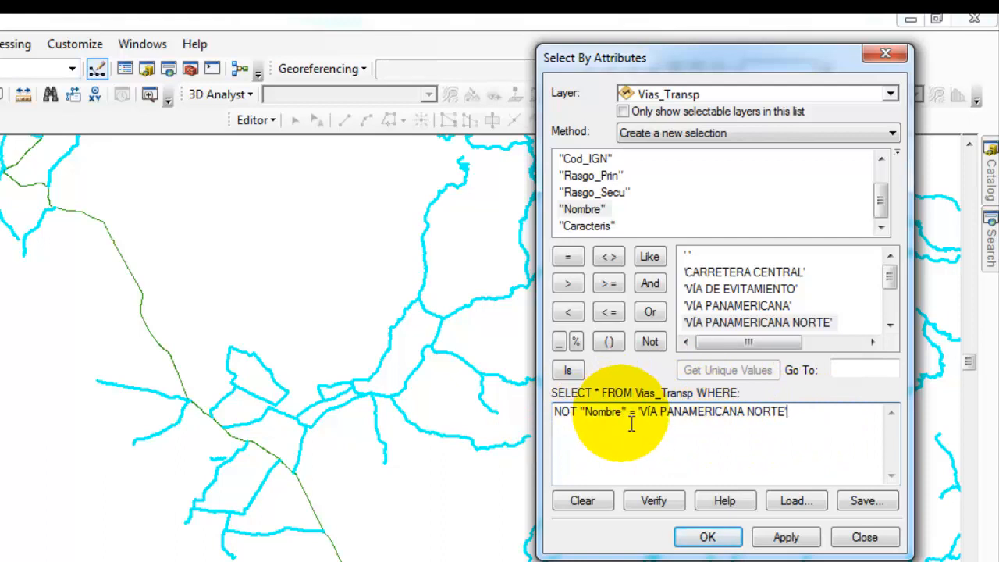
Step: Verify the NOT expression and apply it as a new selection on Vias_Transp
left_click(665, 509)
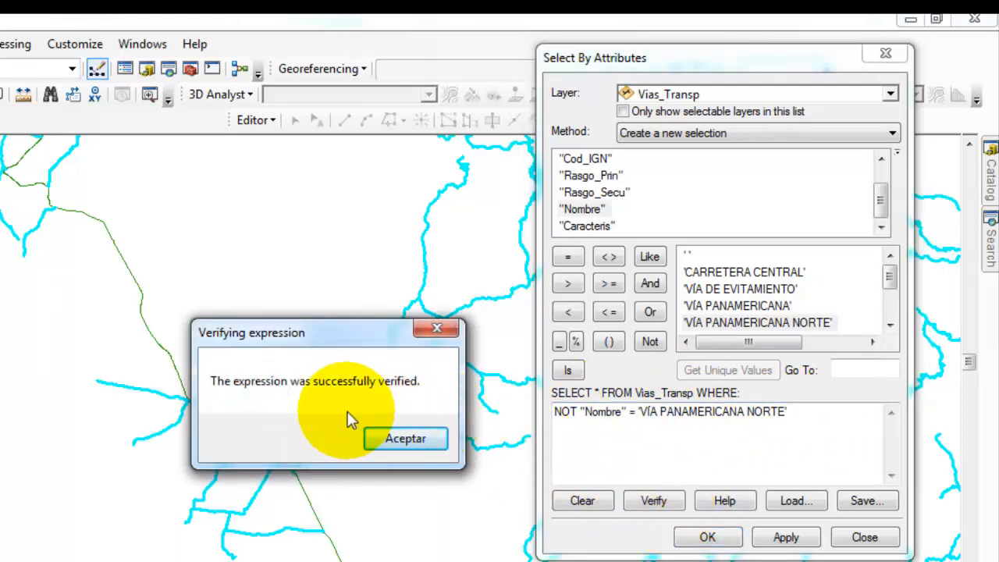
left_click(437, 441)
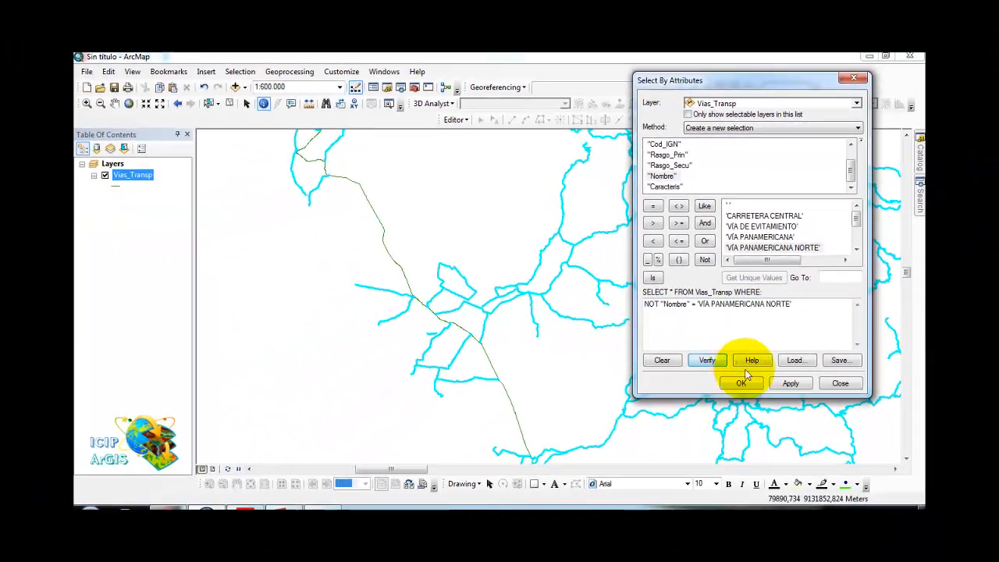
left_click(786, 383)
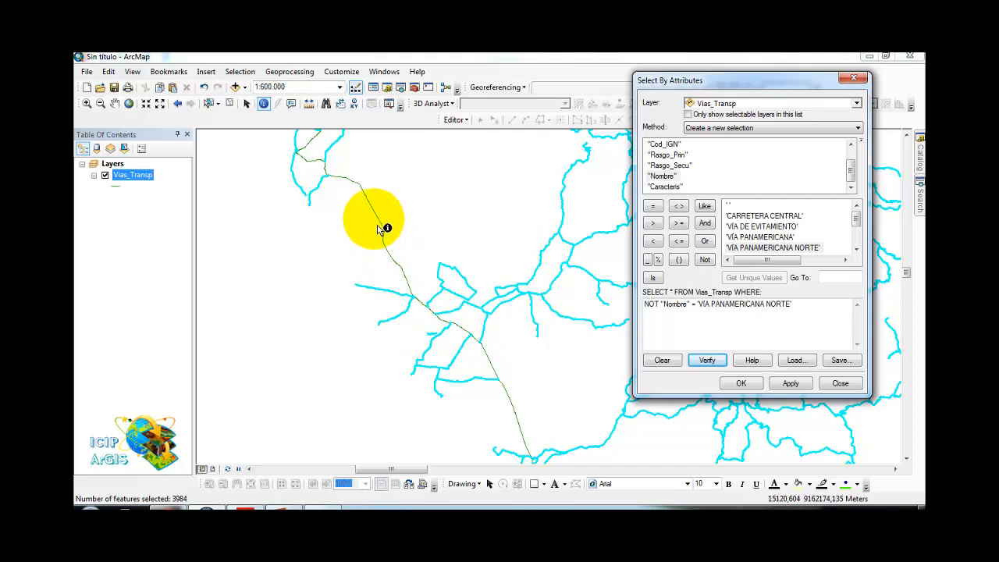
Step: Examine the NOT query's selection across the full road network and along the northern coastal road
left_click(129, 103)
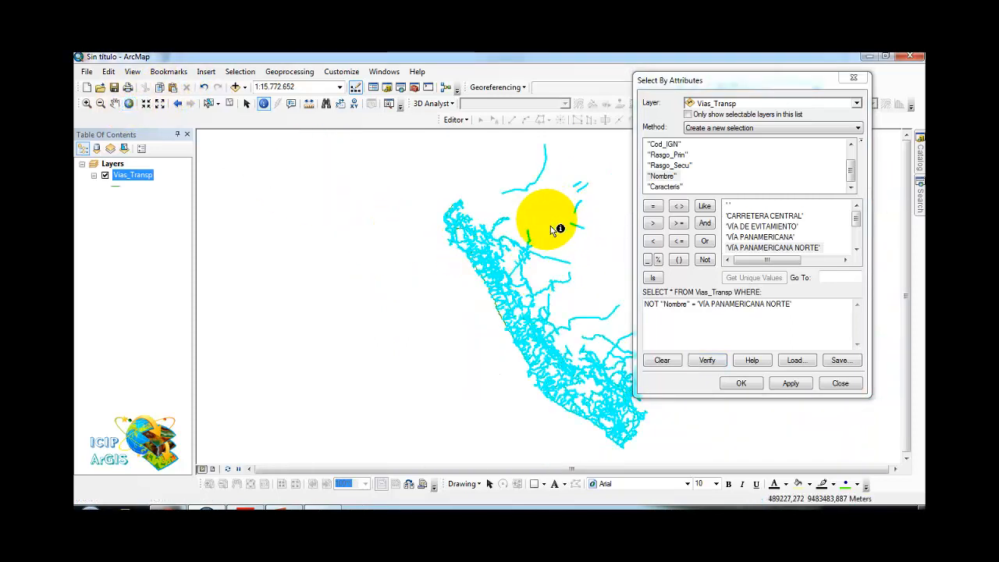
left_click_drag(555, 229, 469, 182)
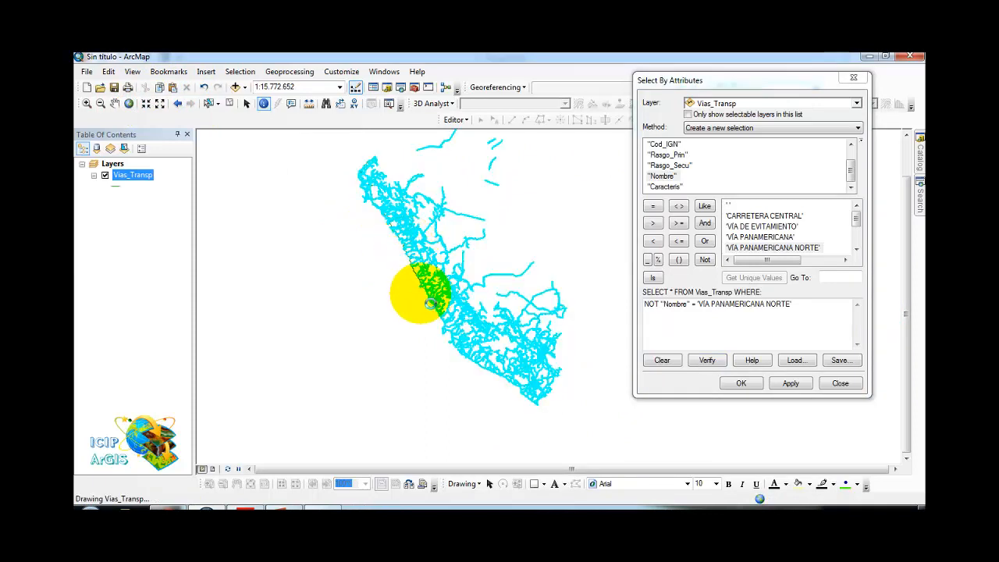
left_click(85, 103)
left_click(526, 320)
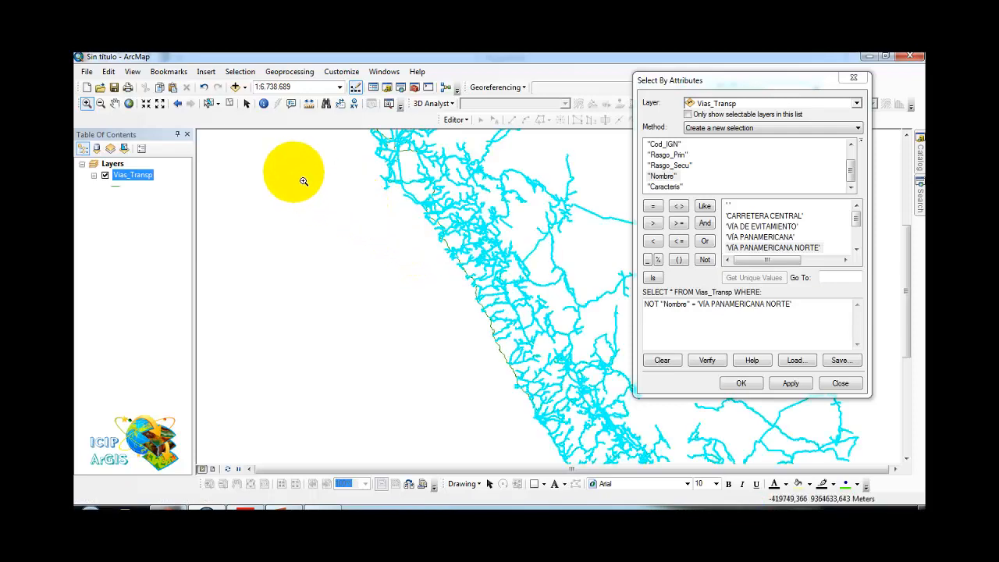
left_click(513, 334)
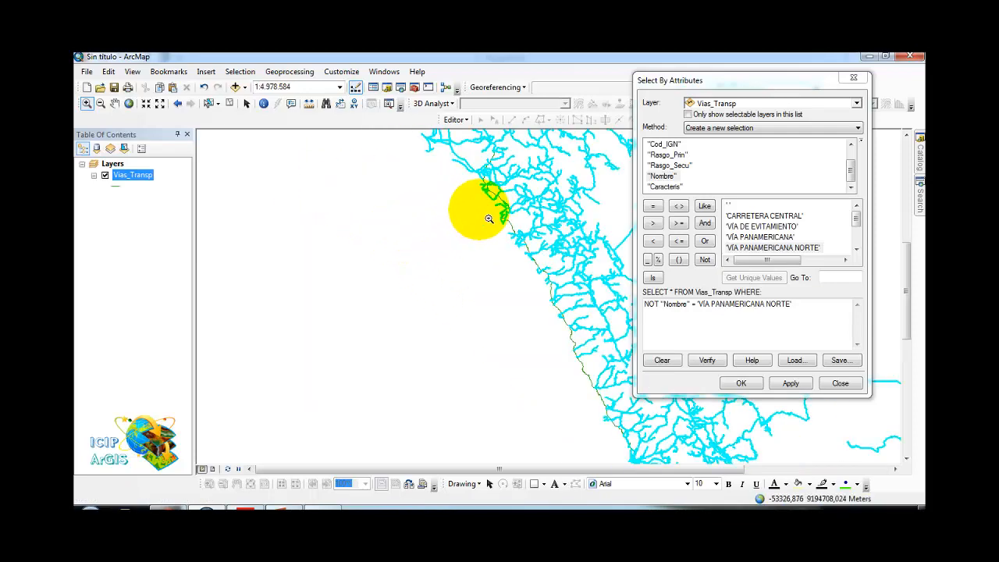
left_click_drag(534, 201, 379, 201)
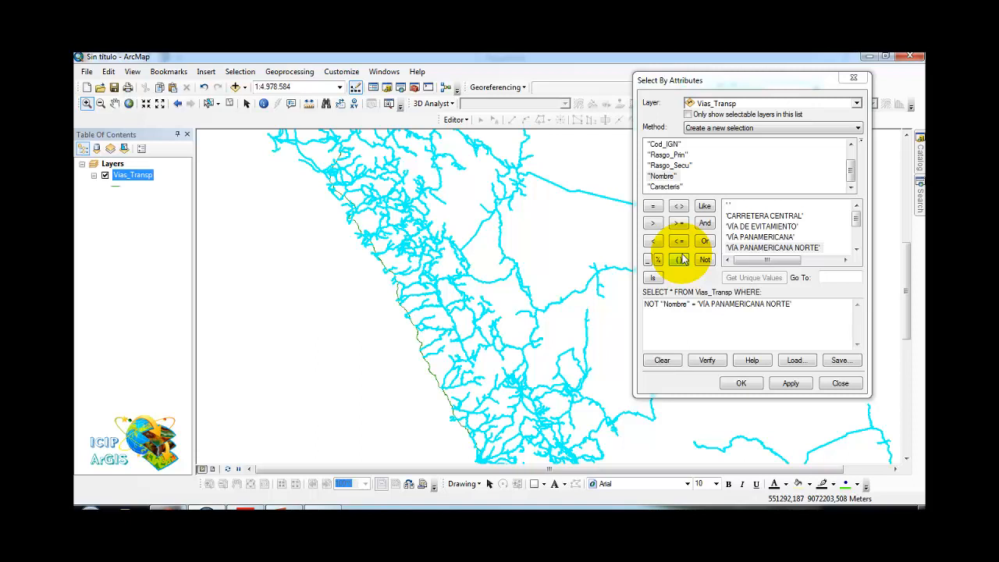
Step: Clear the query expression and use the Vias_Transp attribute table to clear the selected features
left_click(662, 359)
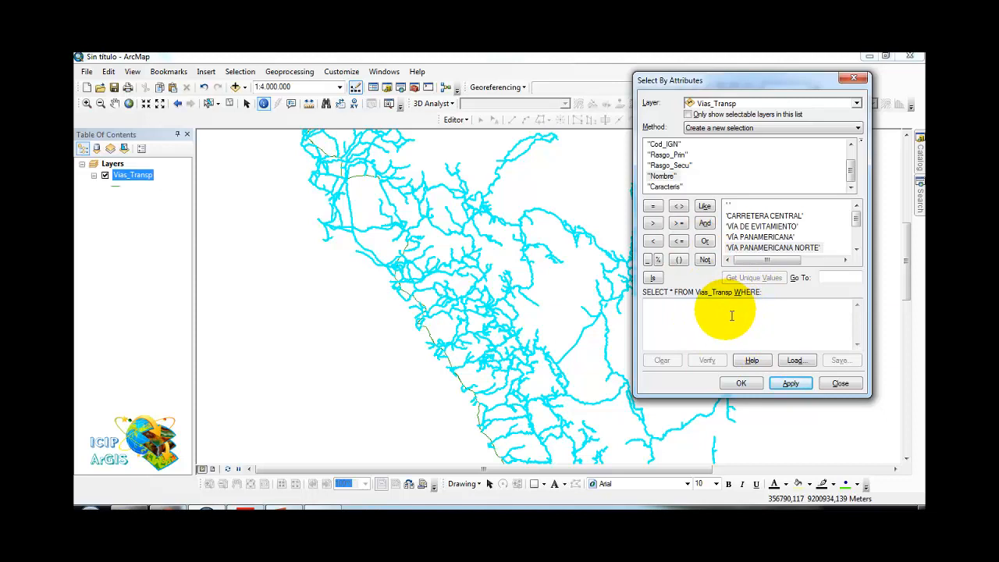
right_click(129, 176)
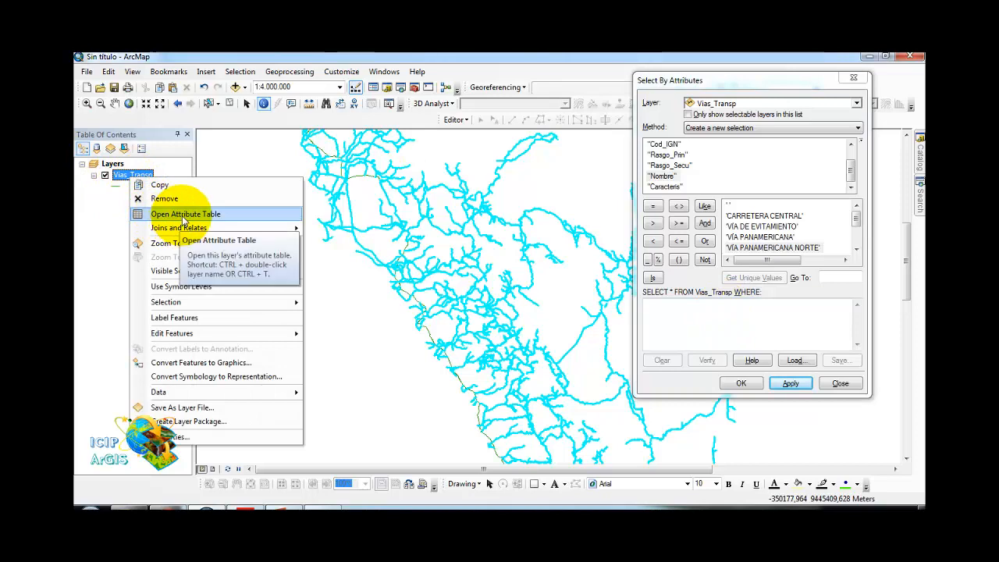
left_click(140, 213)
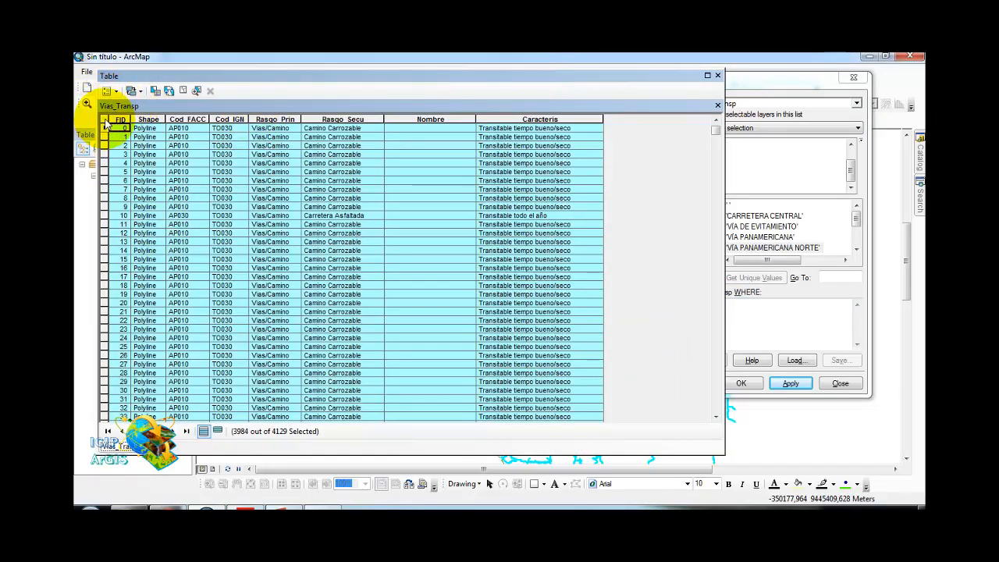
left_click(195, 91)
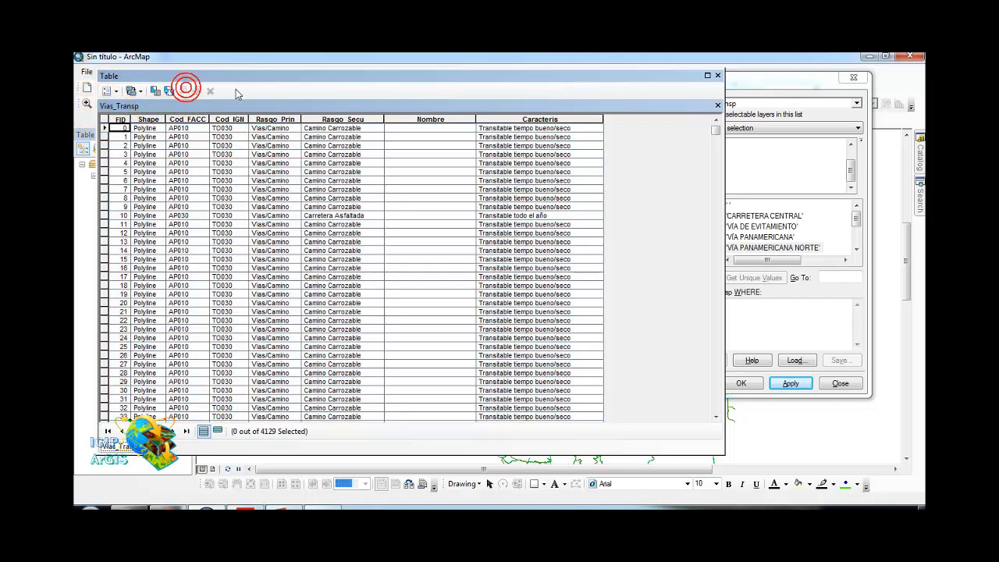
left_click_drag(347, 70, 450, 65)
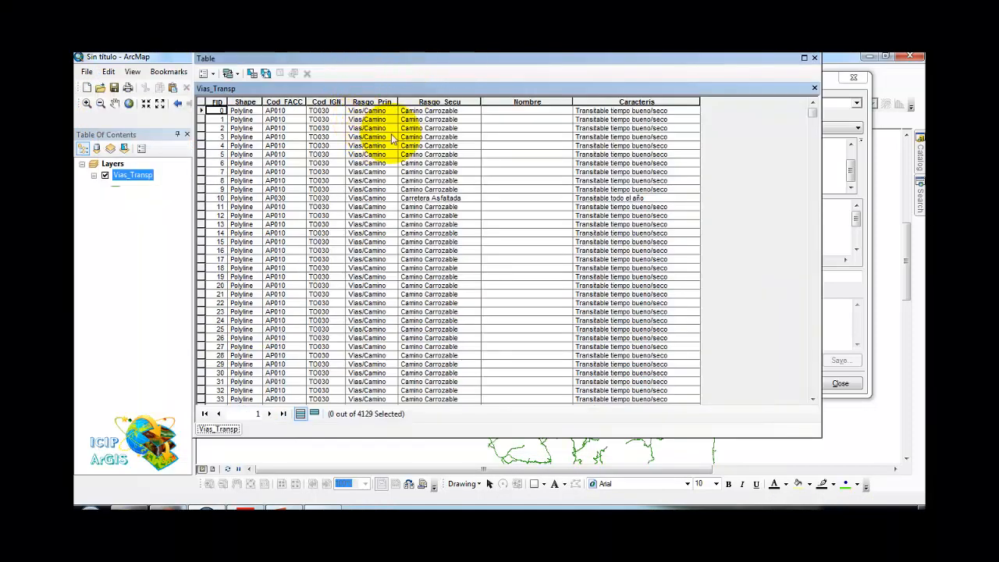
Step: Look through the Rasgo_Secu, Nombre and Caracteris values in the Vias_Transp attribute table
left_click_drag(812, 110, 765, 86)
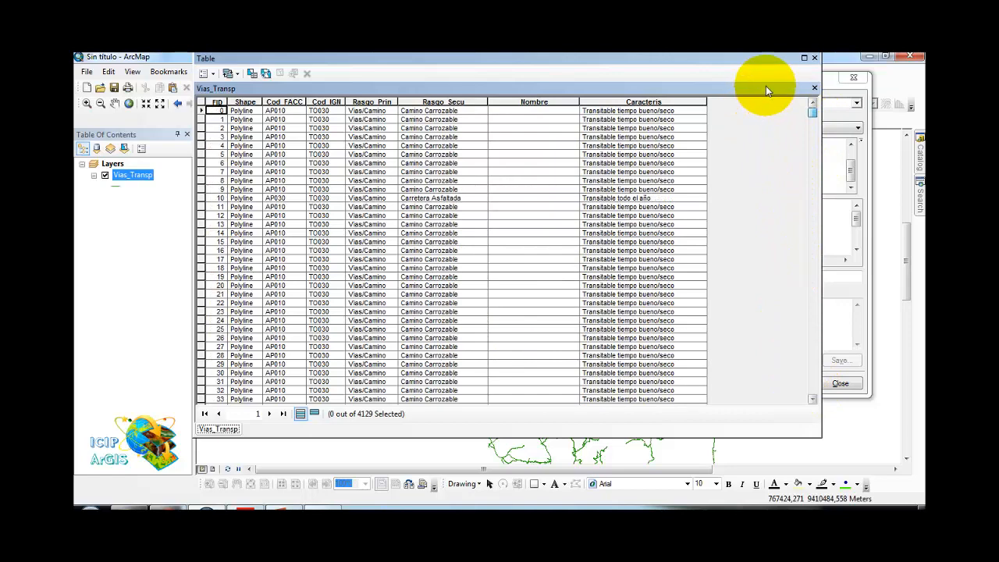
left_click(641, 135)
left_click_drag(812, 114, 643, 106)
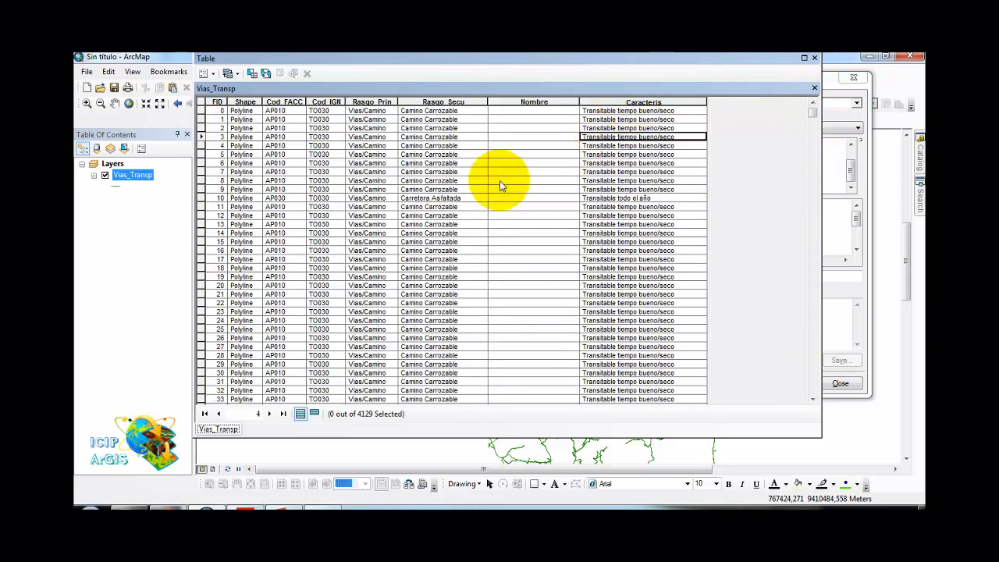
left_click_drag(812, 111, 813, 207)
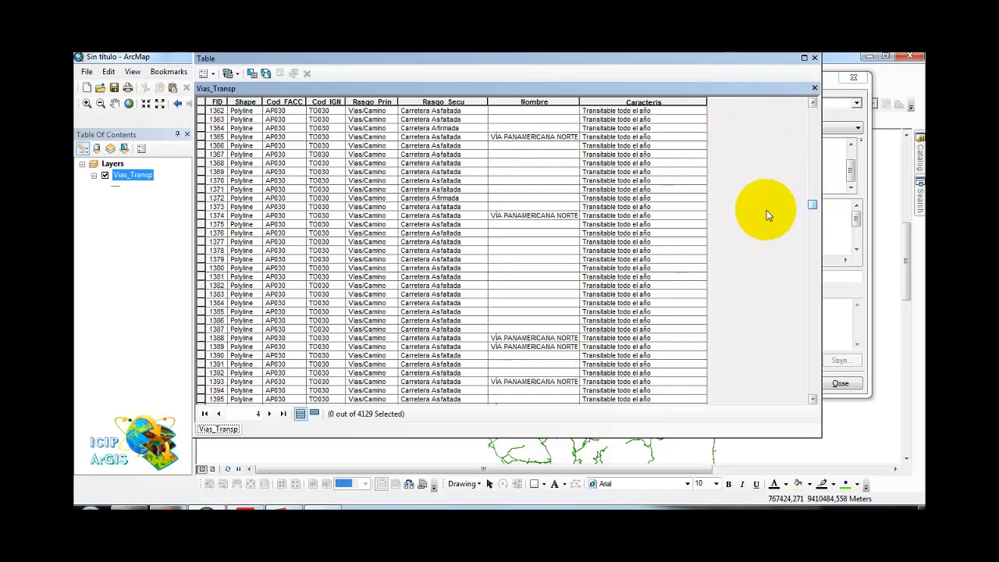
scroll(422, 190, "up", 2)
left_click(457, 180)
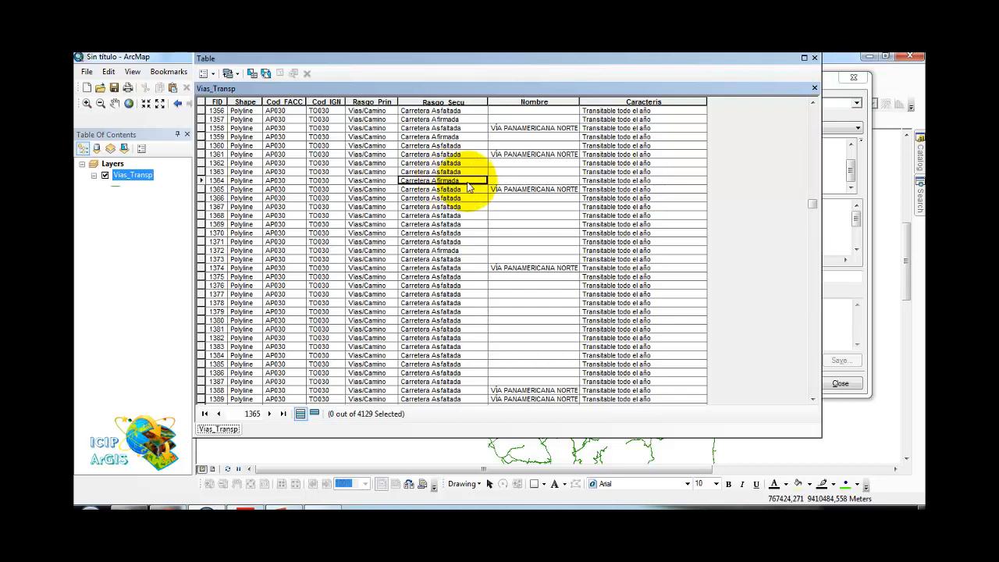
Step: Compare Rasgo_Secu and Caracteris values across the Vias_Transp attribute table's records, returning to the first records, and close the table
left_click(608, 180)
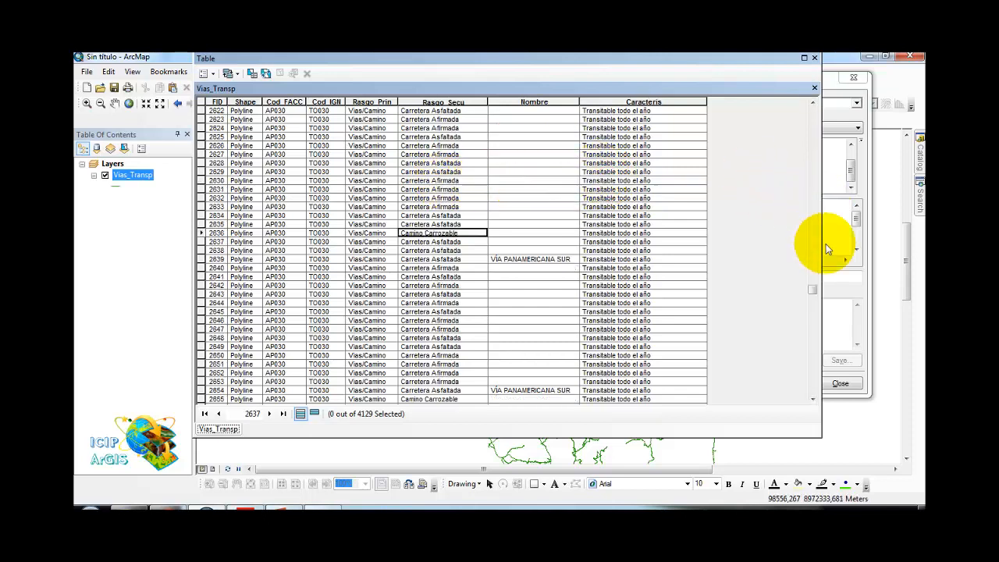
left_click(812, 103)
left_click(812, 103)
left_click(812, 103)
left_click(812, 103)
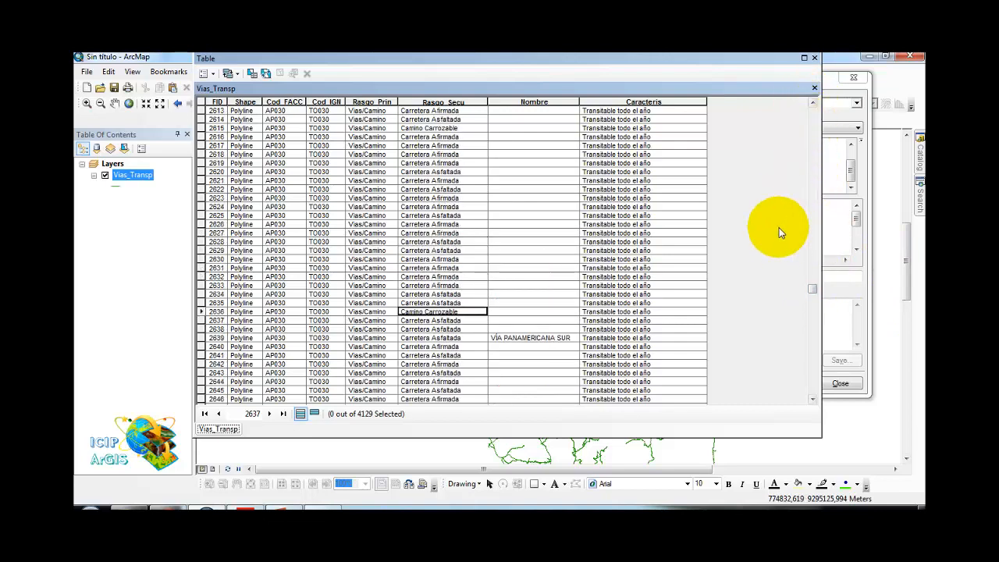
left_click_drag(814, 289, 816, 292)
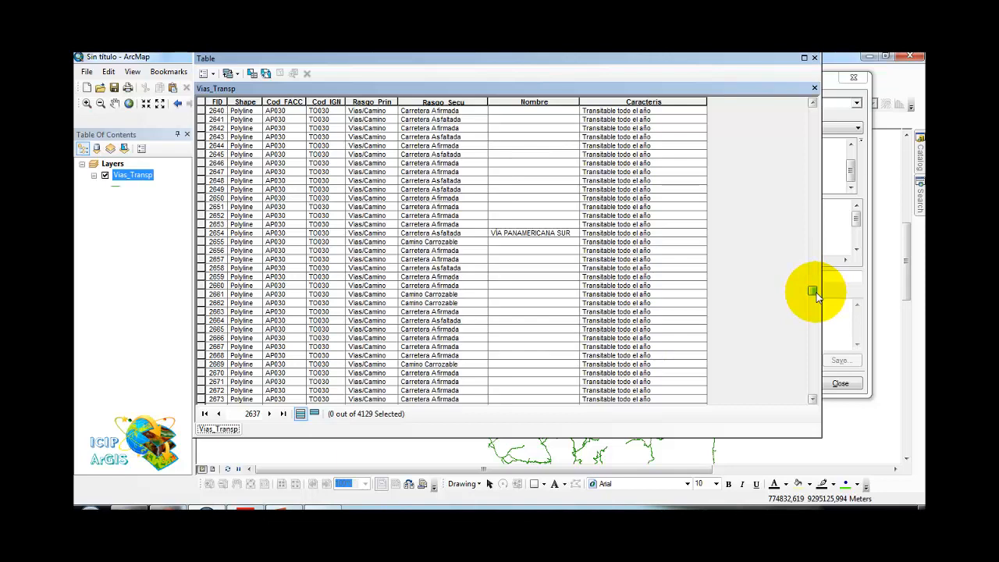
left_click_drag(816, 295, 797, 111)
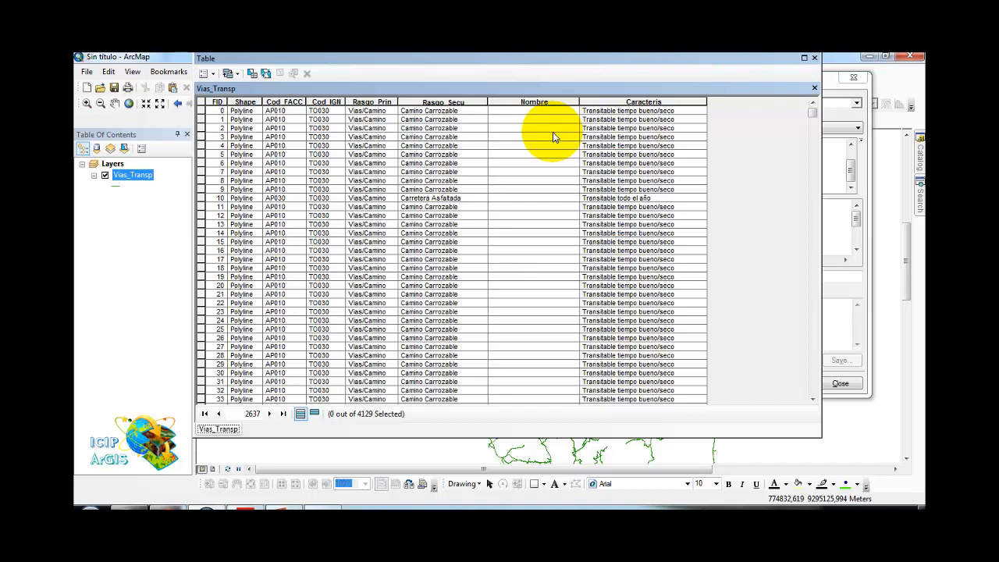
left_click_drag(640, 60, 510, 100)
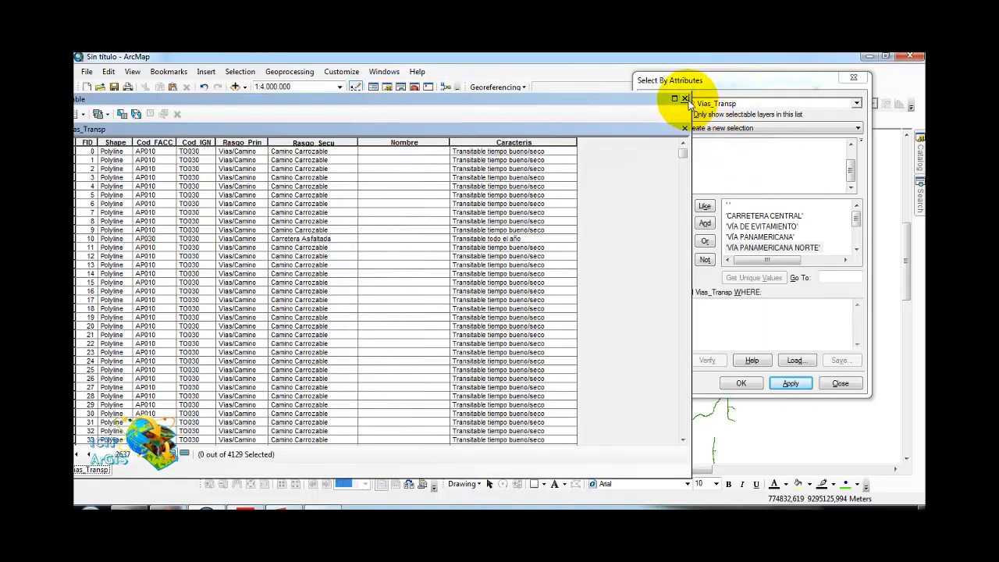
left_click(685, 100)
Step: Start the selection query on Vias_Transp with the condition "Rasgo_Secu" = 'Camino Carrozable'
left_click_drag(710, 79, 654, 61)
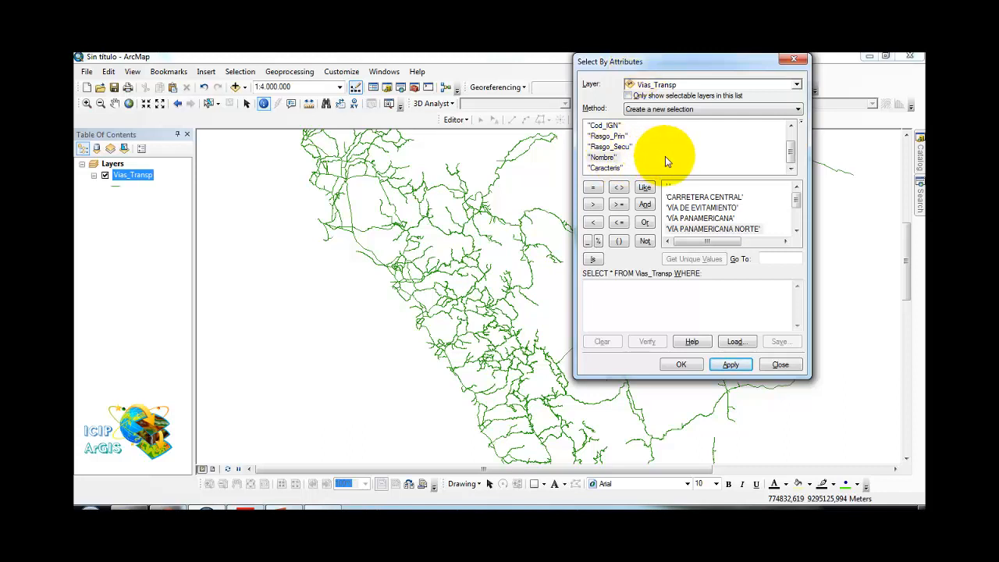
left_click(621, 147)
double_click(621, 147)
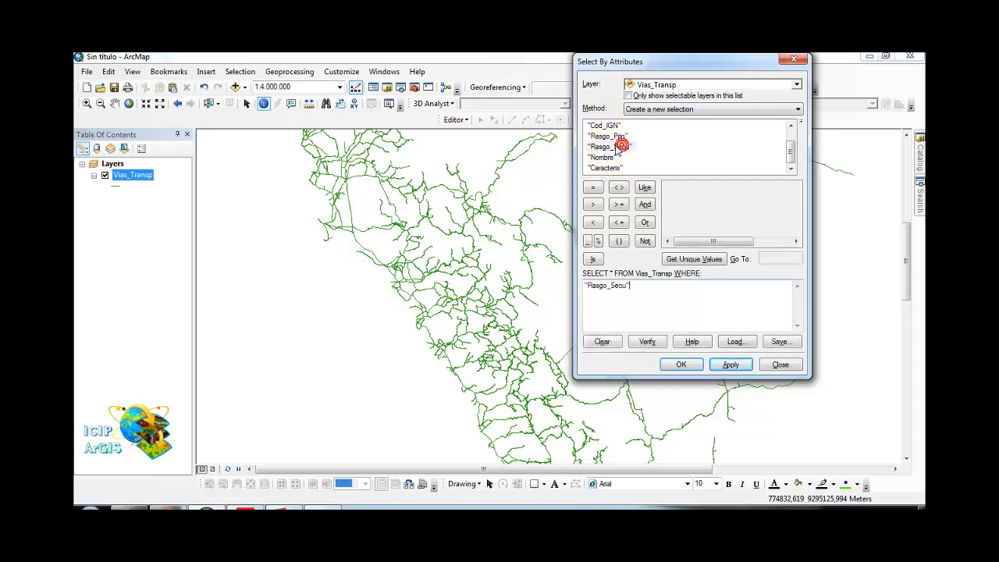
left_click(593, 188)
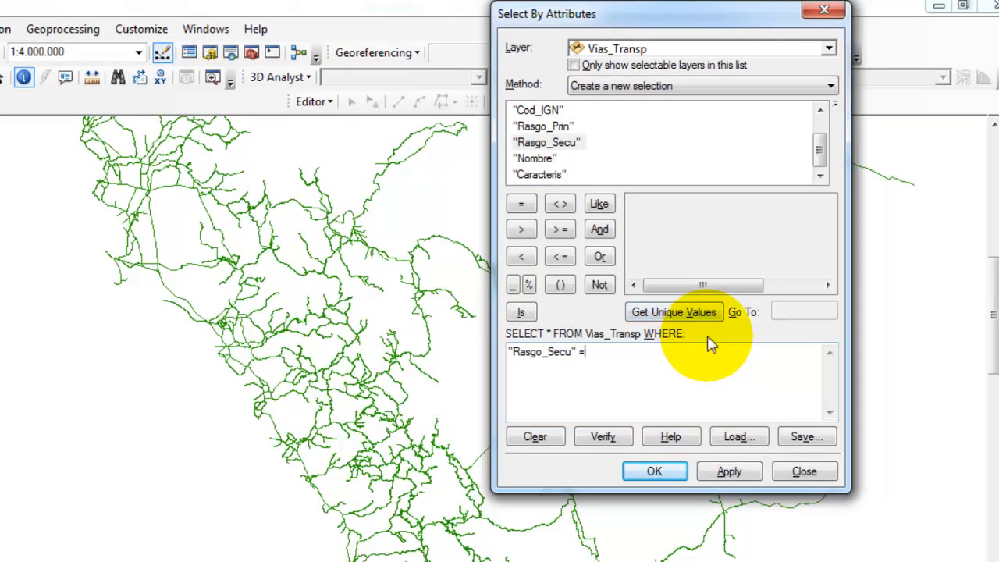
left_click(706, 312)
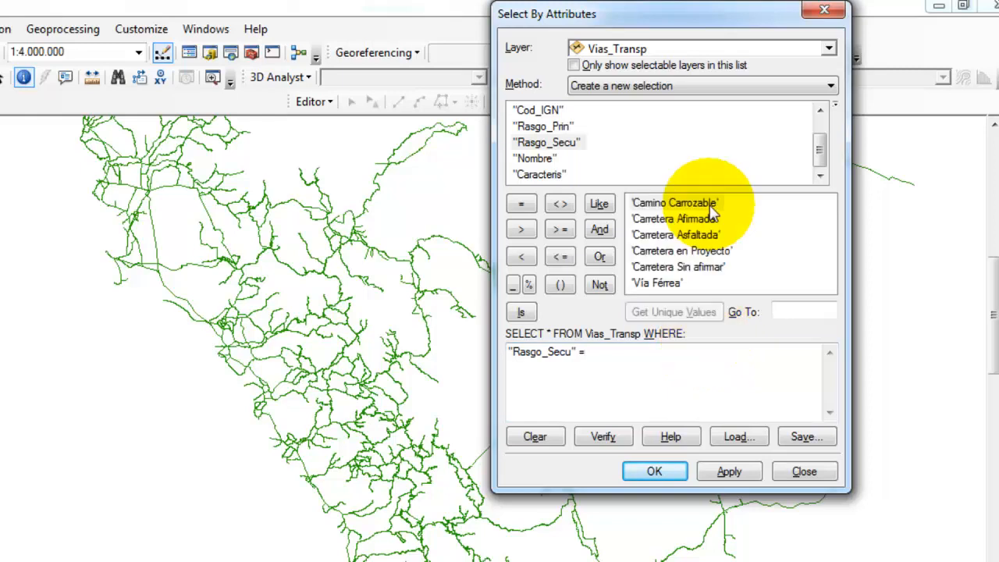
double_click(709, 206)
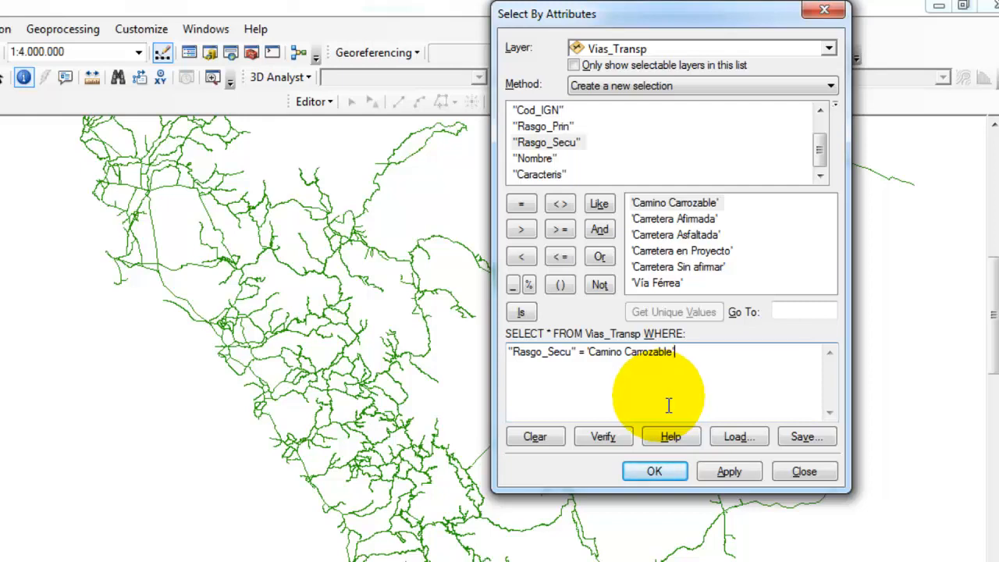
Step: Extend the query with AND "Caracteris" = 'Transitable todo el año'
left_click(598, 229)
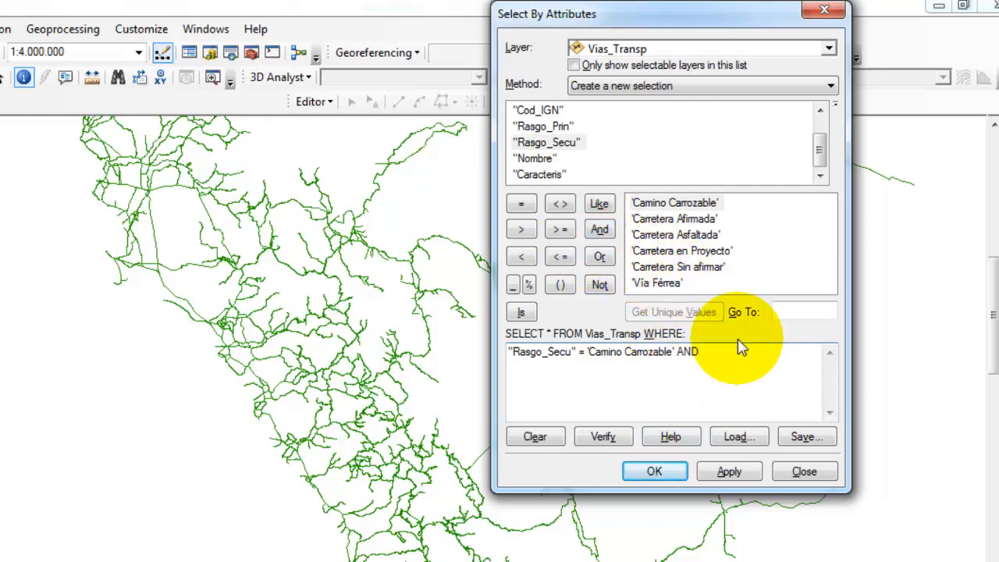
double_click(531, 175)
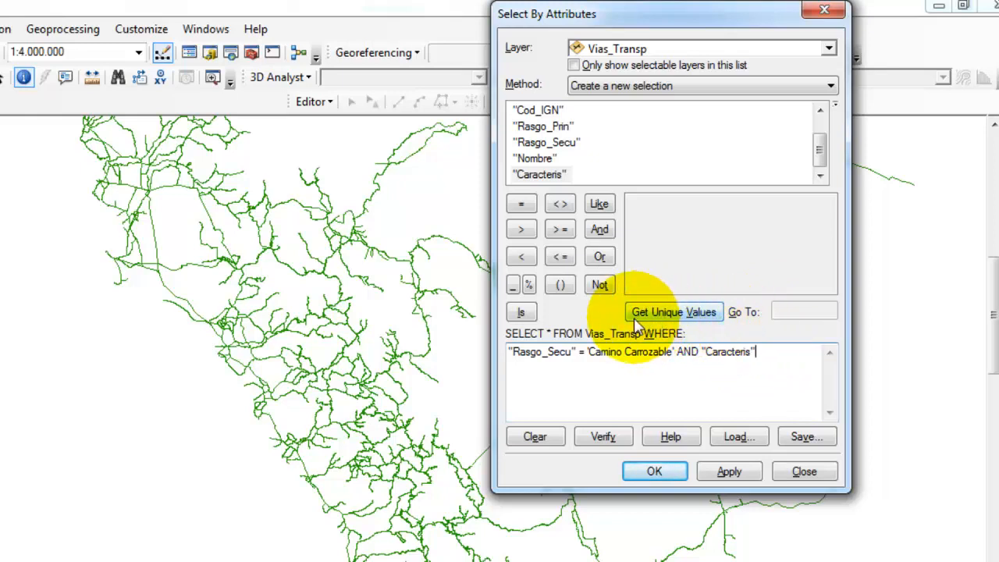
left_click(664, 318)
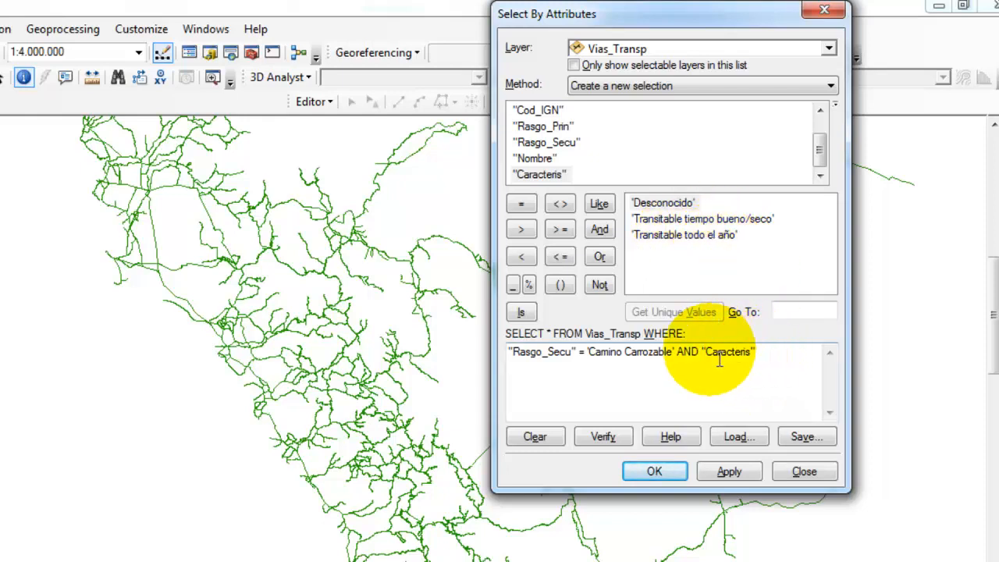
left_click(518, 206)
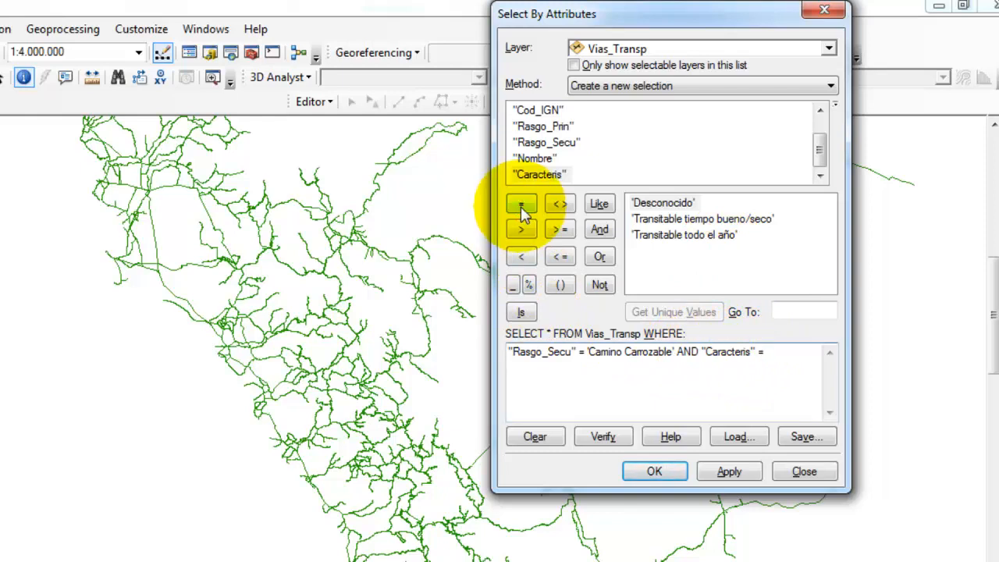
double_click(652, 235)
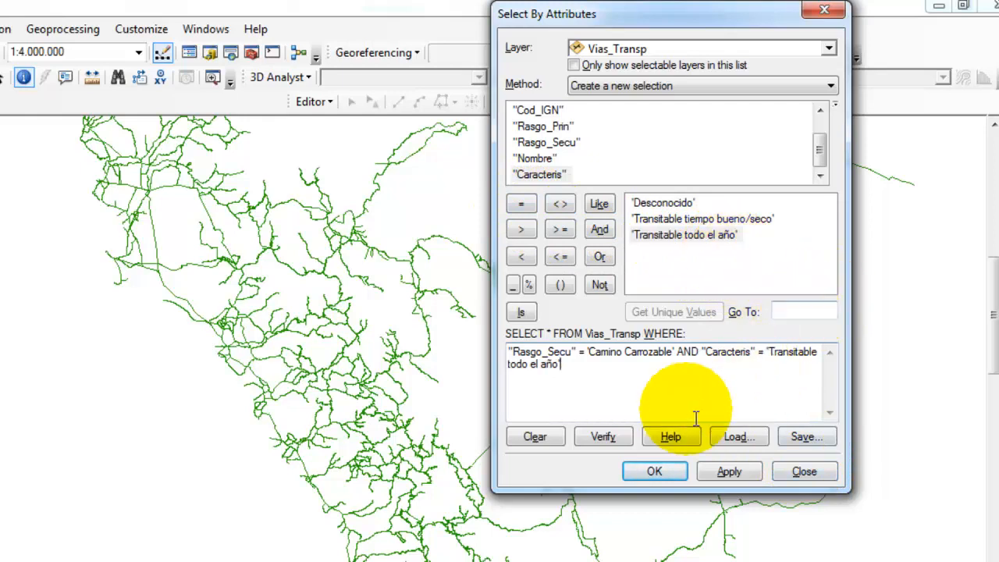
Step: Verify the AND expression and apply it as a new selection on Vias_Transp
left_click(615, 442)
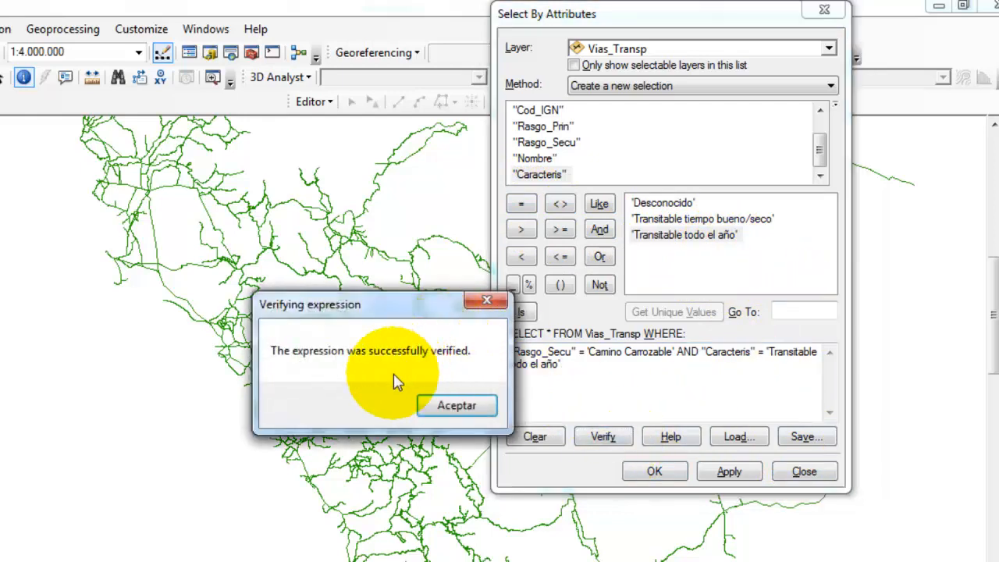
left_click(448, 403)
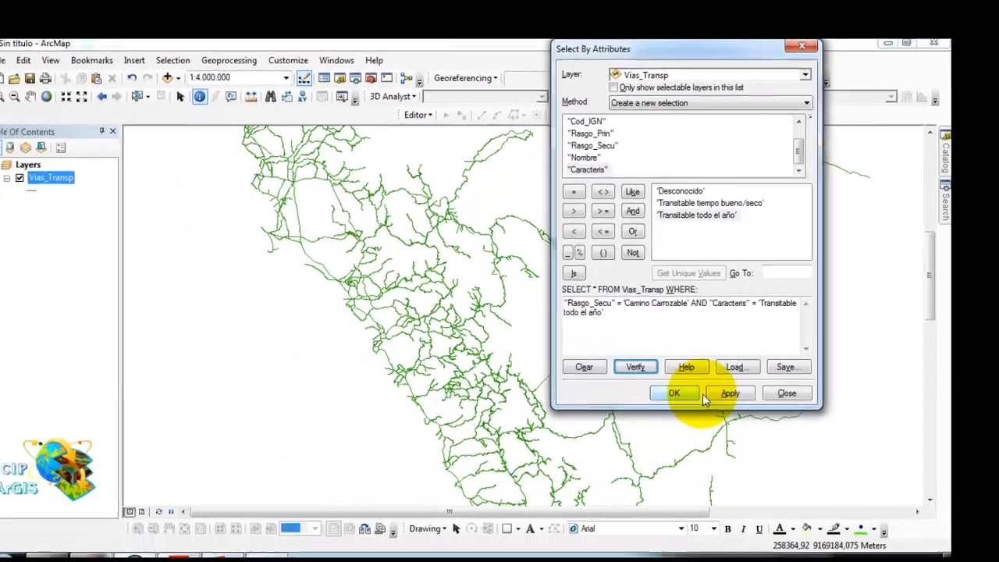
left_click(729, 393)
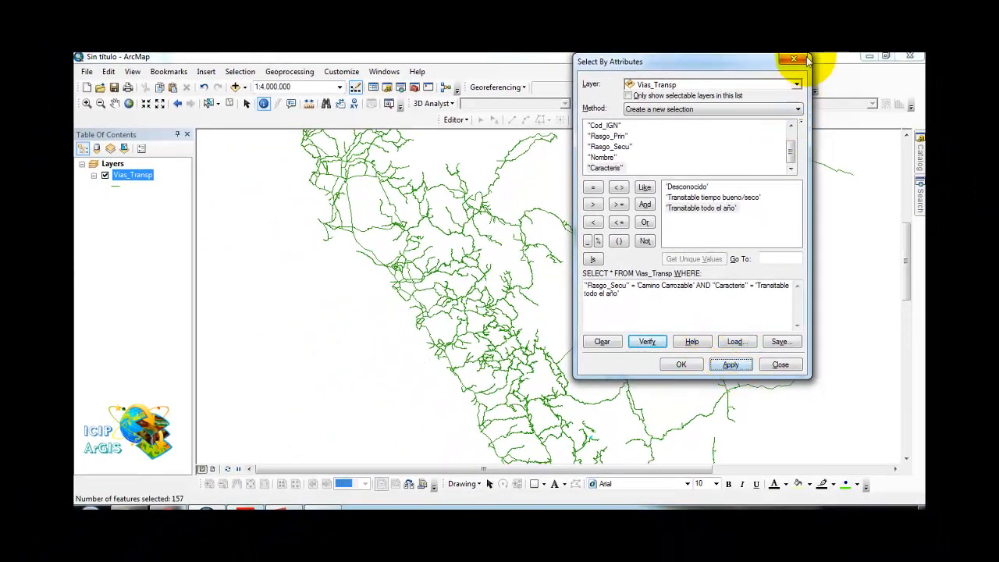
left_click(731, 366)
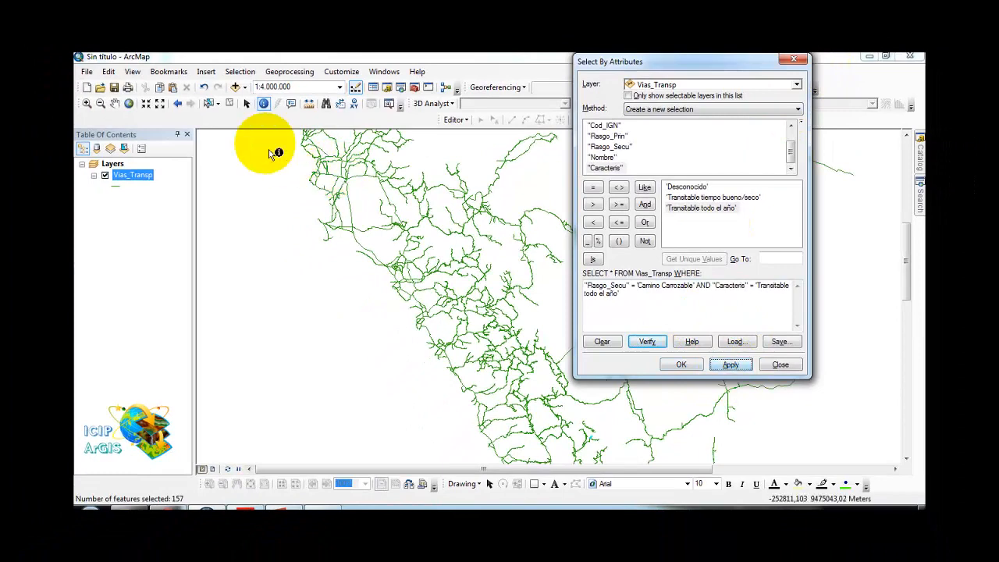
Step: Examine the AND query's selection across the full road network and up close around the selected southern road segments
left_click(136, 104)
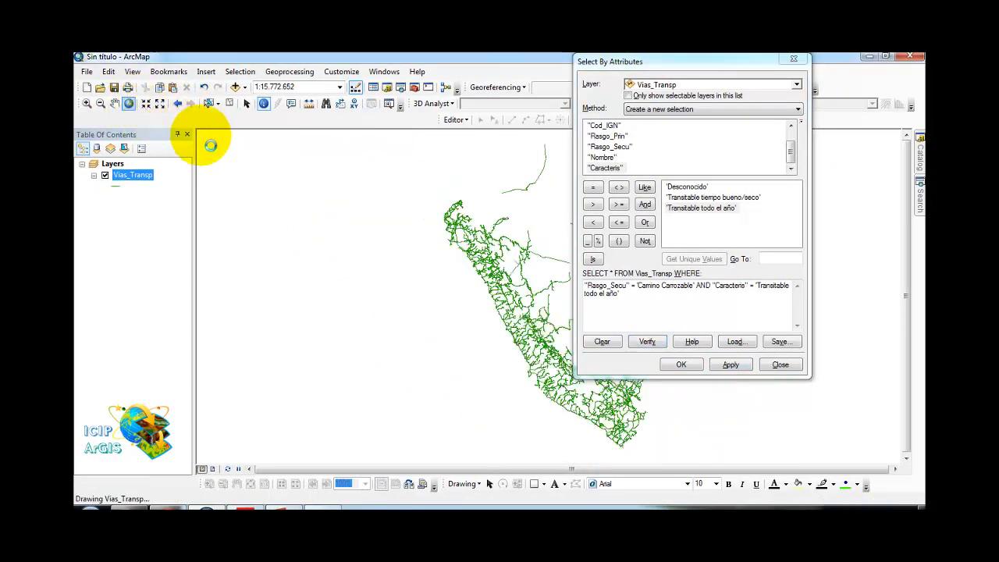
left_click_drag(440, 226, 323, 177)
left_click(128, 103)
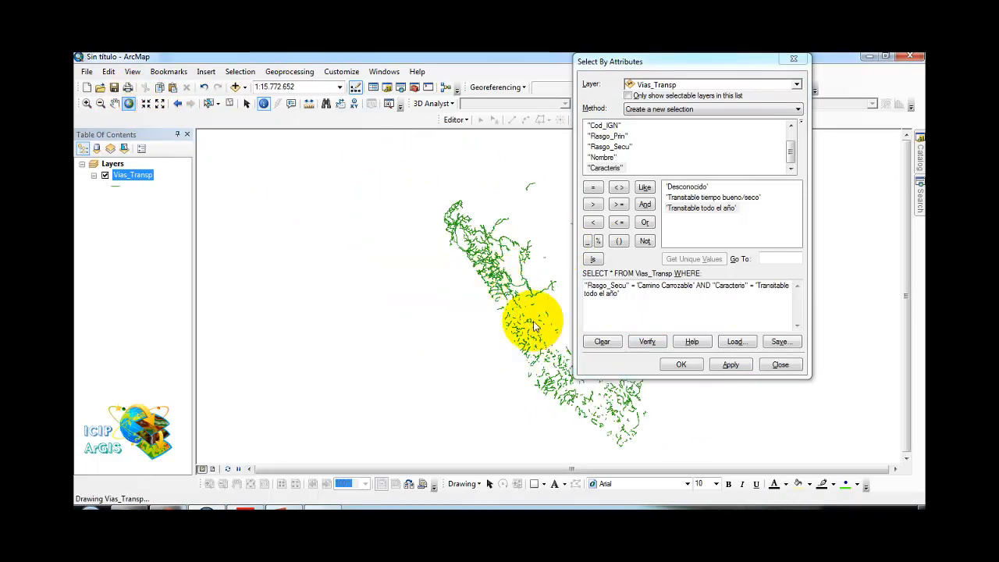
left_click_drag(524, 297, 411, 289)
left_click(87, 103)
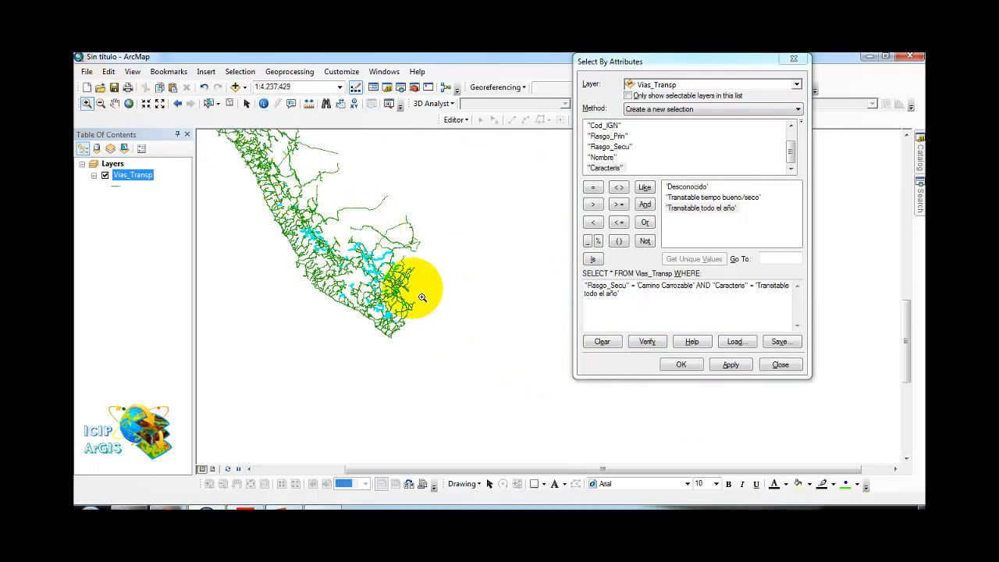
left_click(410, 231)
left_click(513, 339)
left_click(490, 293)
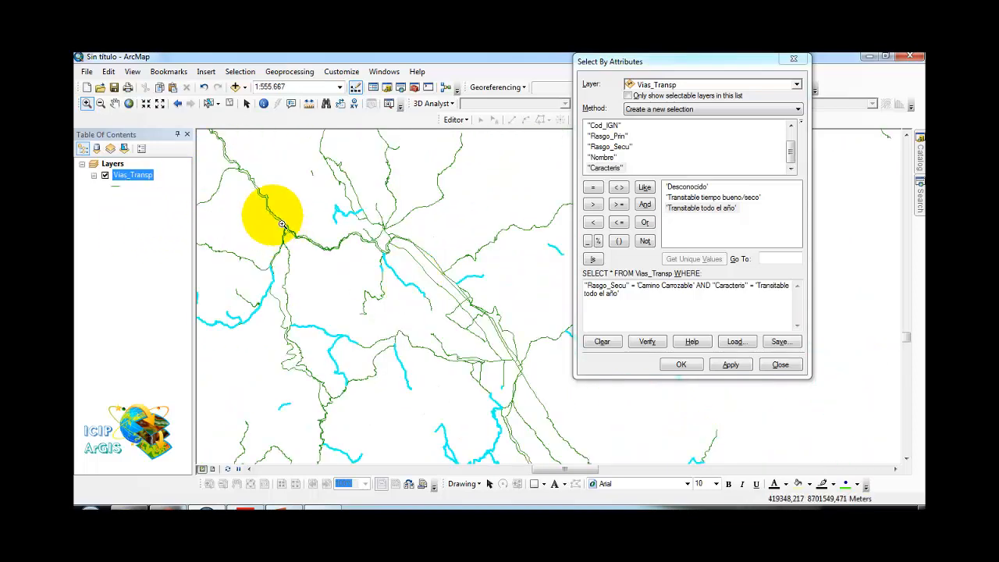
left_click_drag(272, 216, 321, 252)
left_click_drag(334, 195, 484, 285)
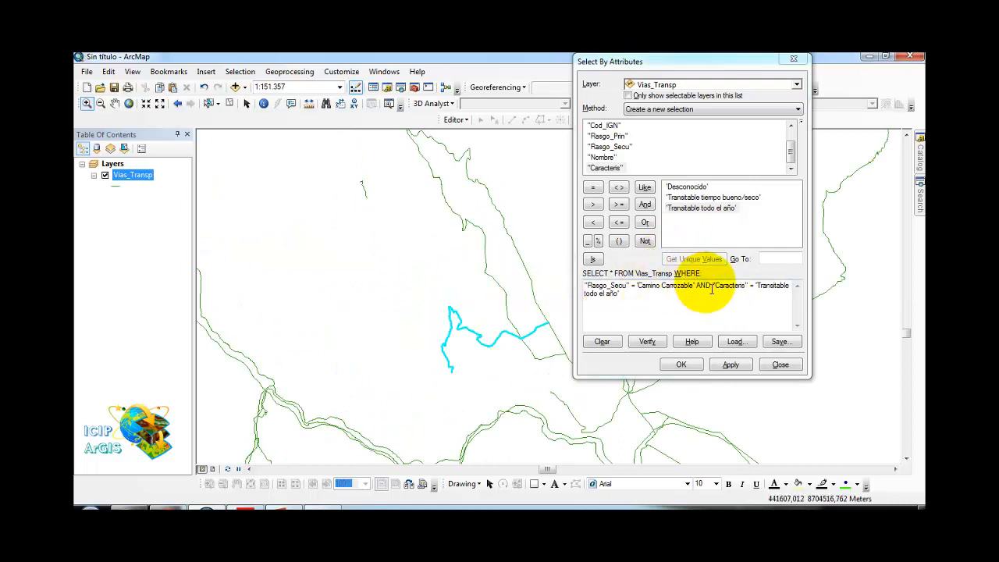
left_click_drag(502, 264, 389, 210)
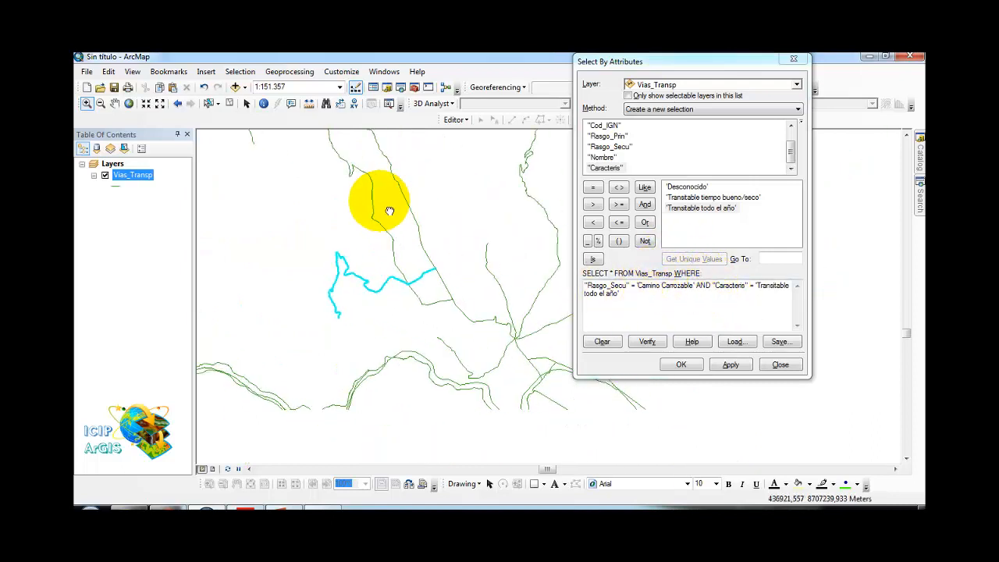
Step: Identify a selected road segment, check its Caracteris and Rasgo_Secu attributes against the query, and close the results
left_click(262, 106)
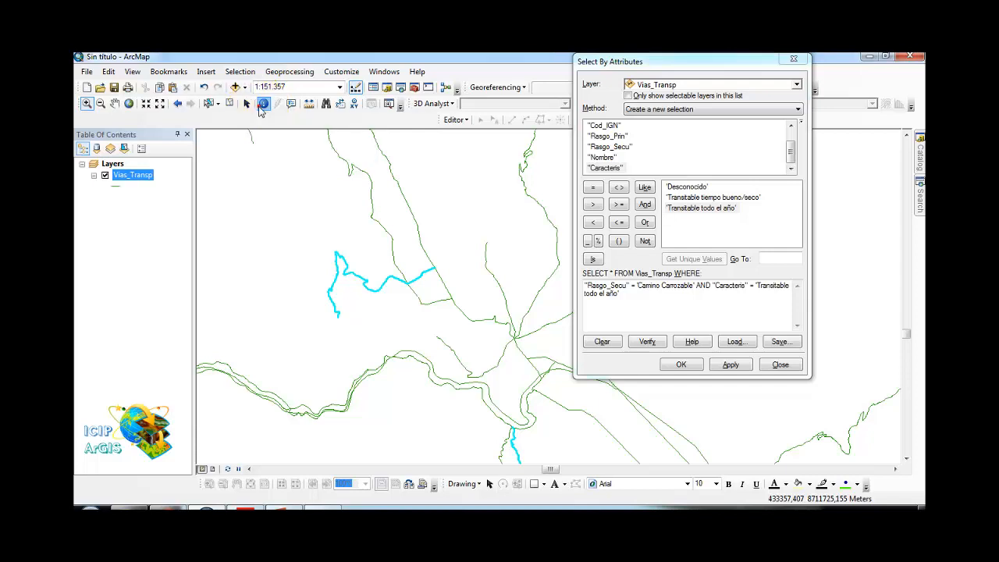
left_click(385, 292)
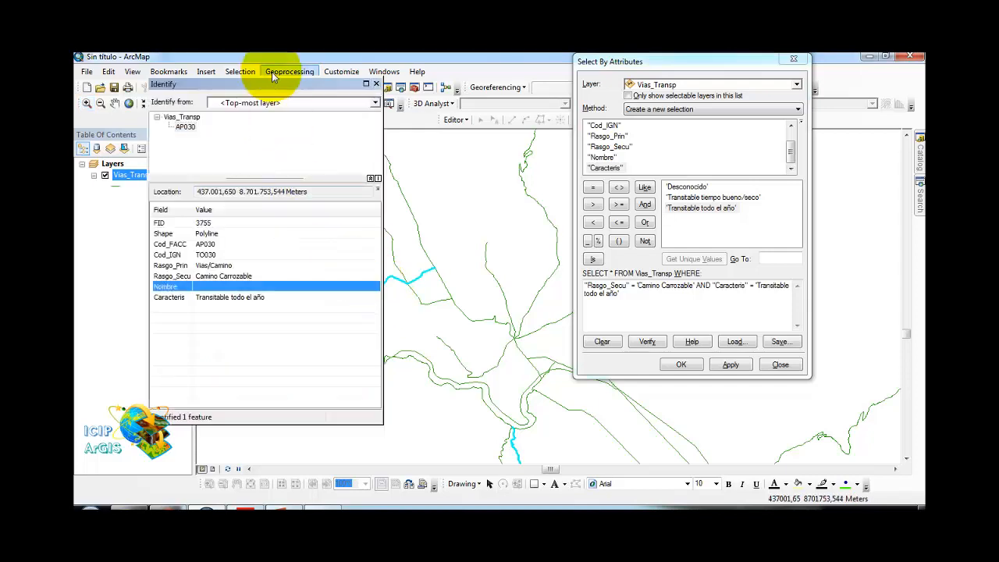
left_click_drag(281, 88, 300, 63)
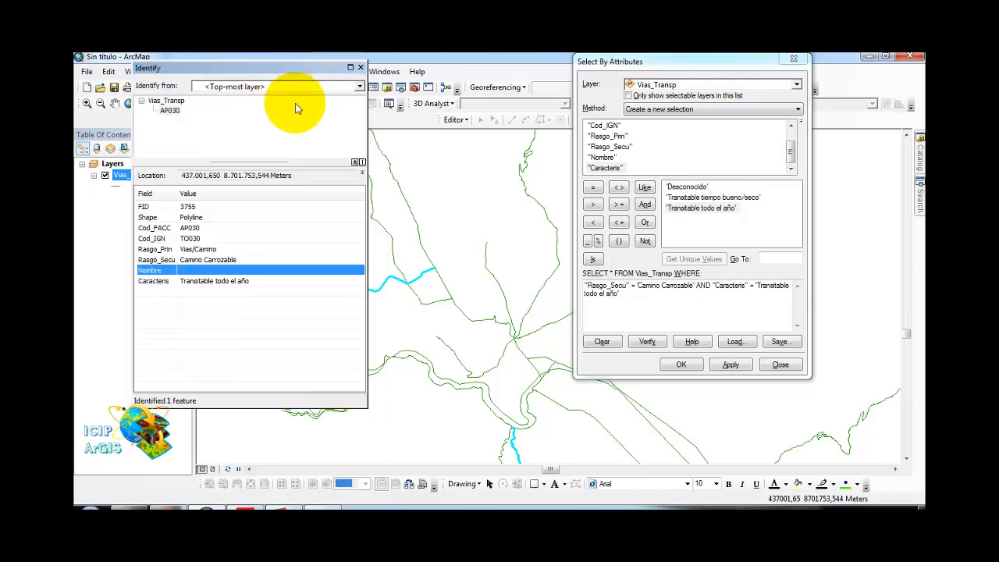
left_click(156, 281)
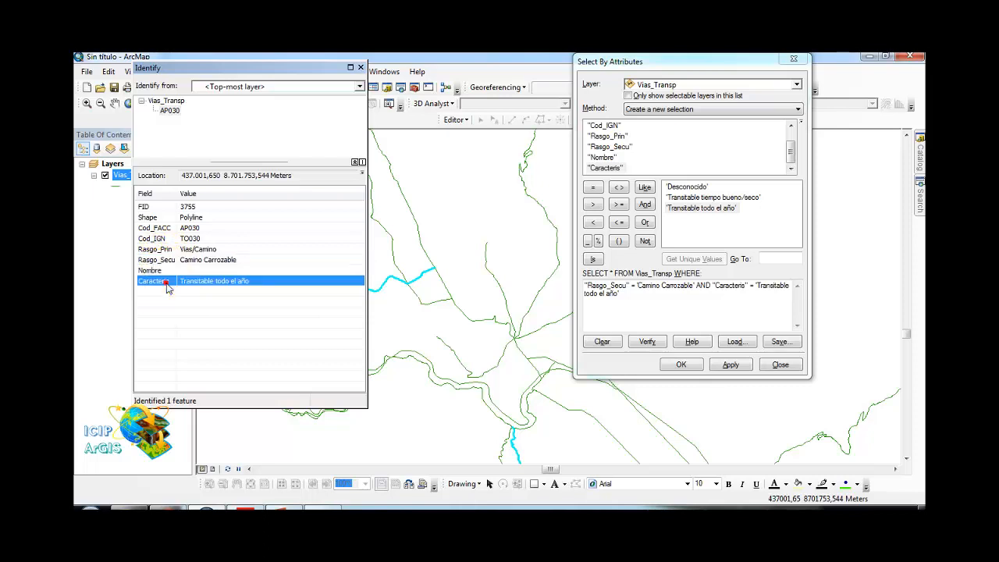
left_click(166, 260)
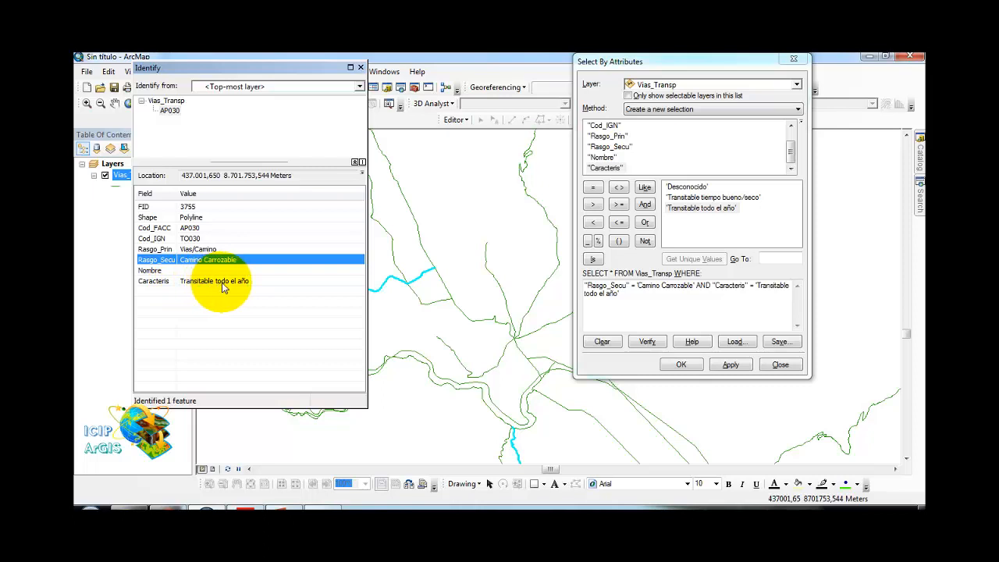
left_click(359, 69)
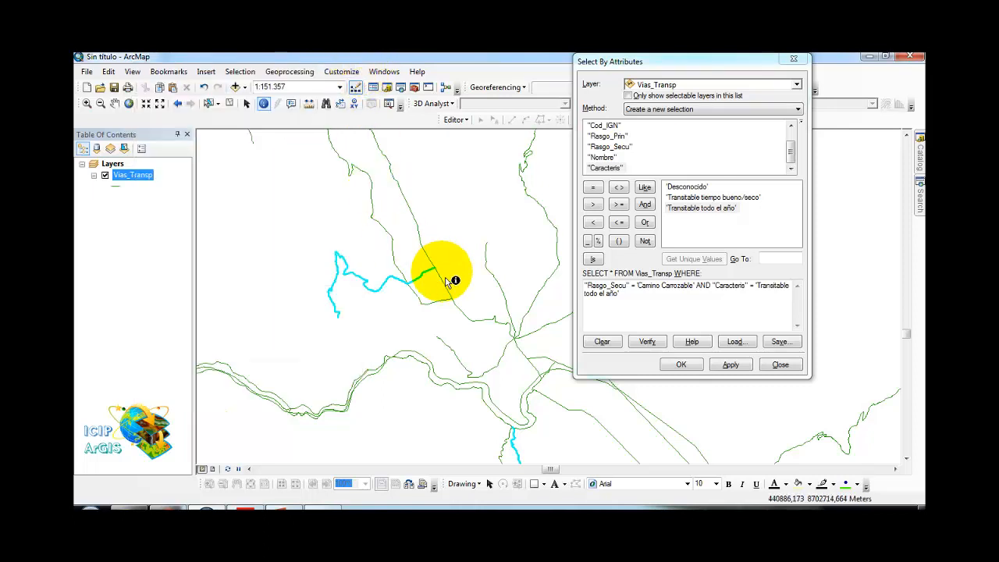
Step: Replace the equals operator in the query's Caracteris condition with <>, keeping the value 'Transitable todo el año'
left_click_drag(653, 301, 564, 273)
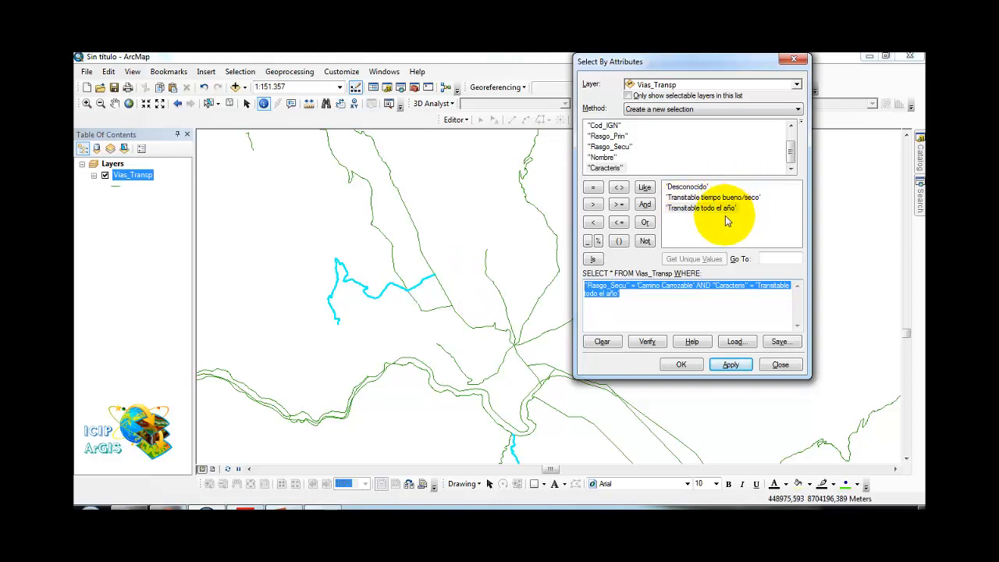
left_click(758, 304)
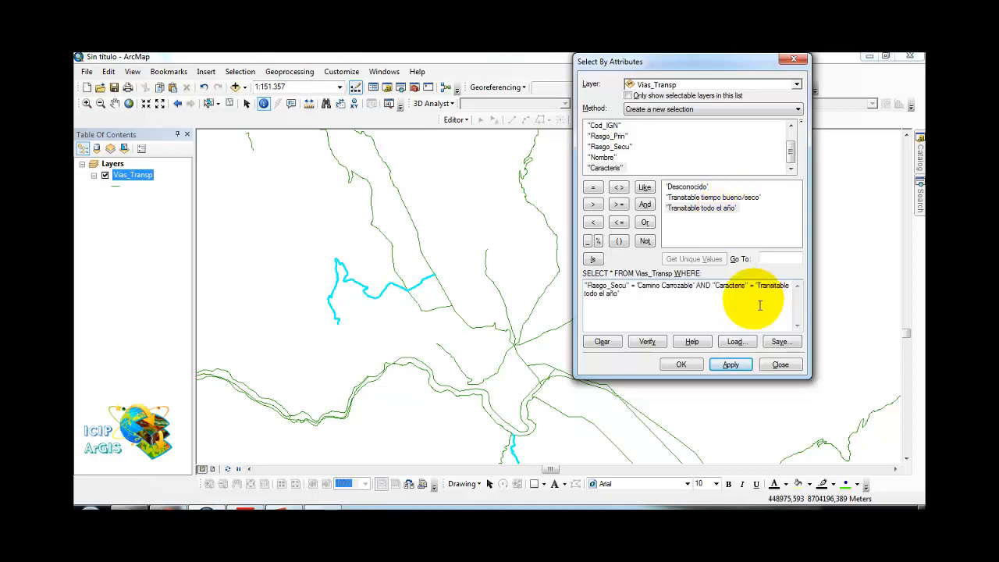
key("BackSpace")
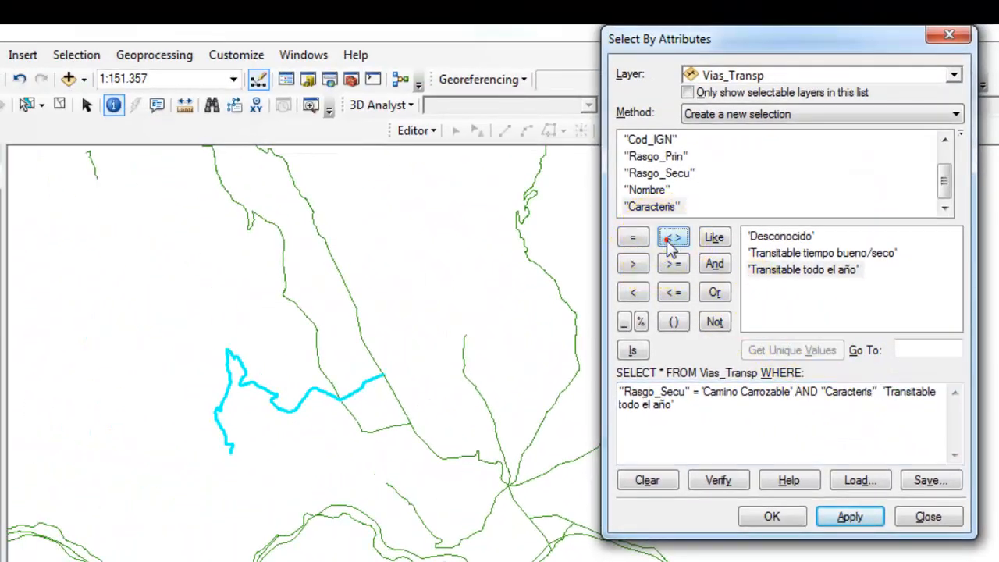
left_click(672, 237)
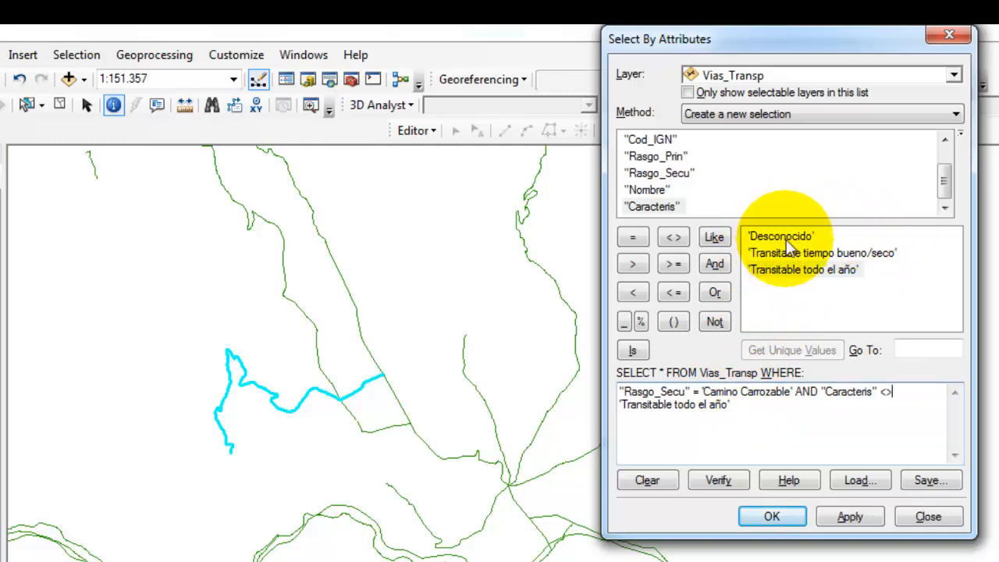
Step: Verify the expression with the <> condition and apply it as a new selection on Vias_Transp
left_click(716, 480)
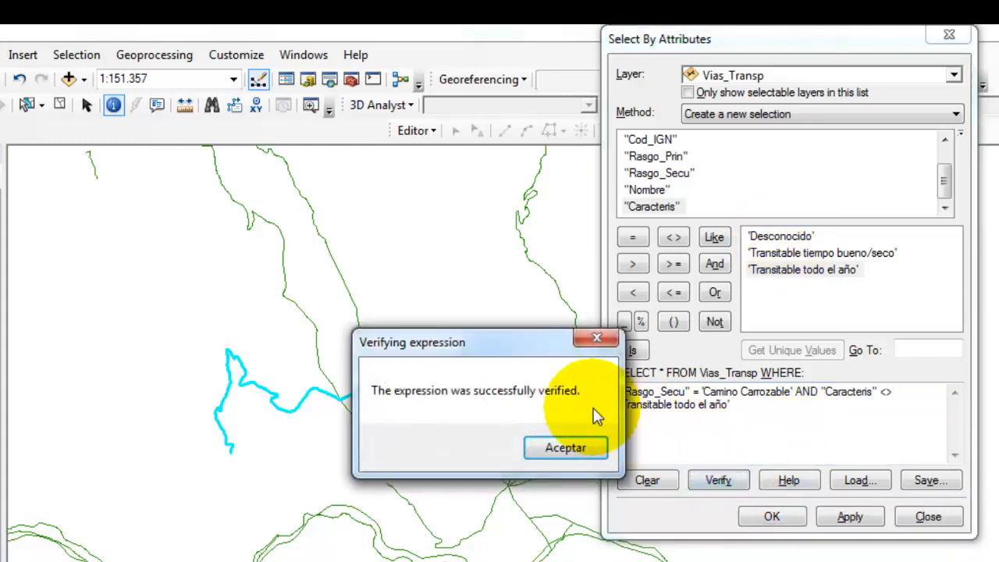
left_click(567, 448)
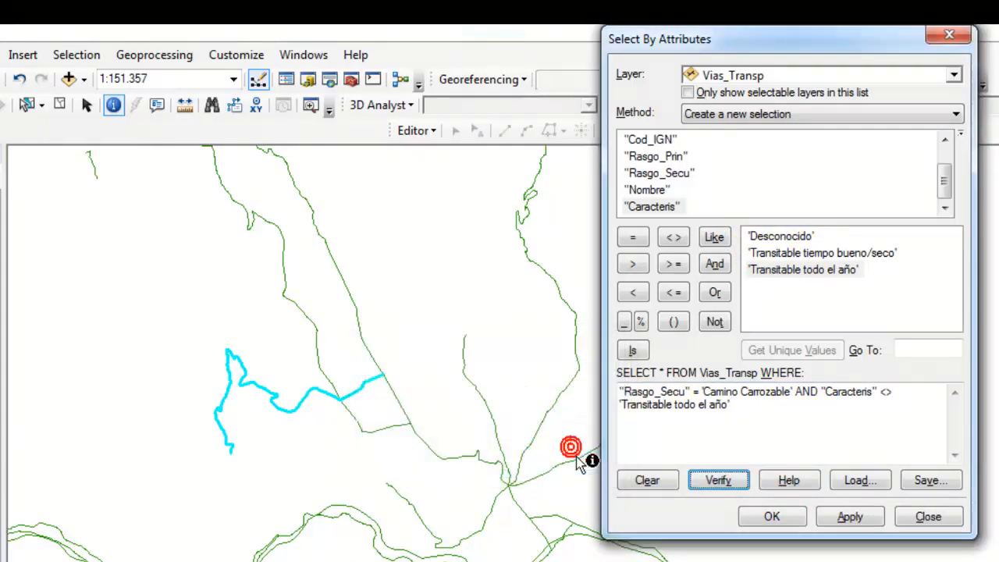
left_click(861, 521)
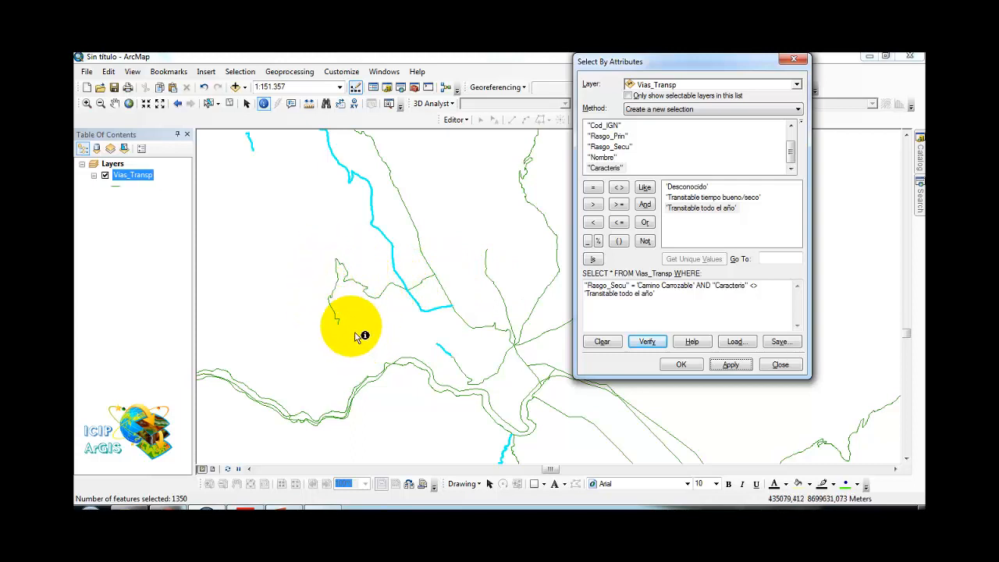
Step: Identify selected road segments, check their Rasgo_Secu and Caracteris attributes against the <> query, and close the results
left_click(383, 236)
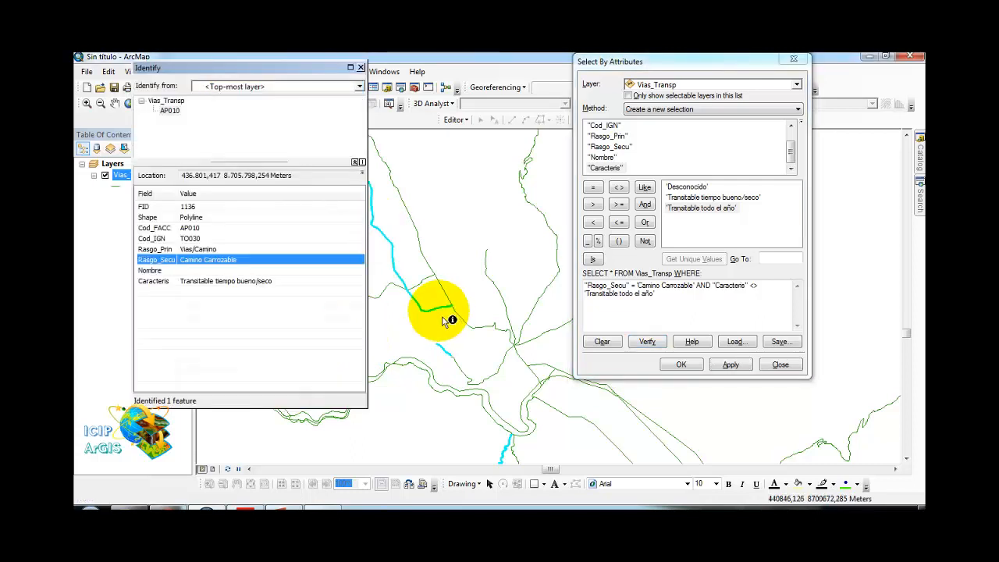
left_click(360, 68)
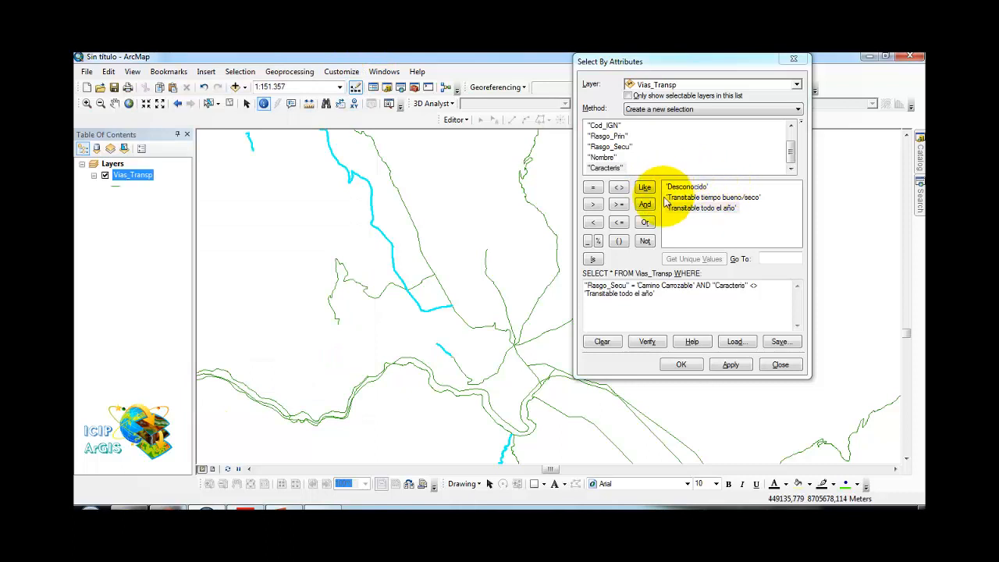
left_click(393, 247)
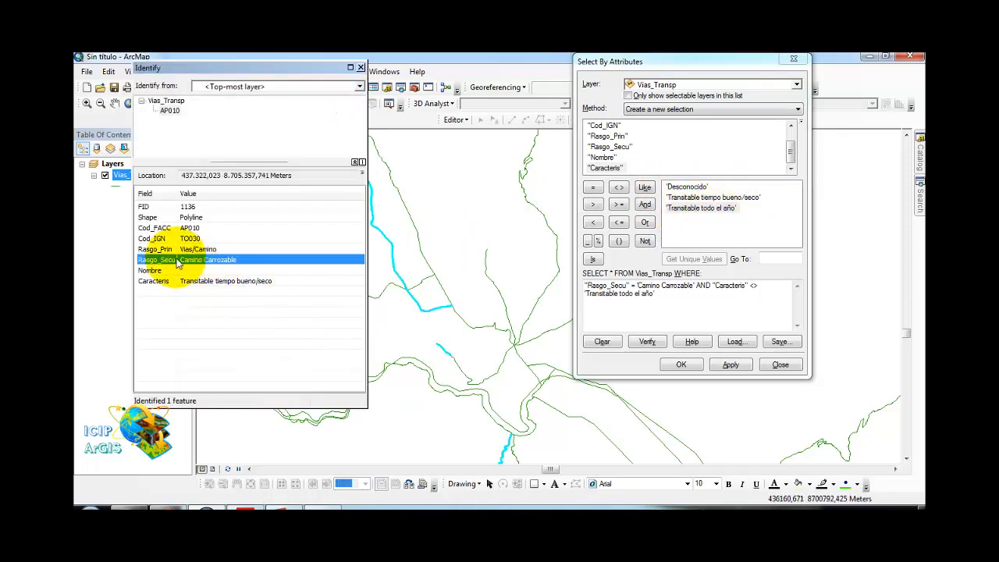
left_click(262, 281)
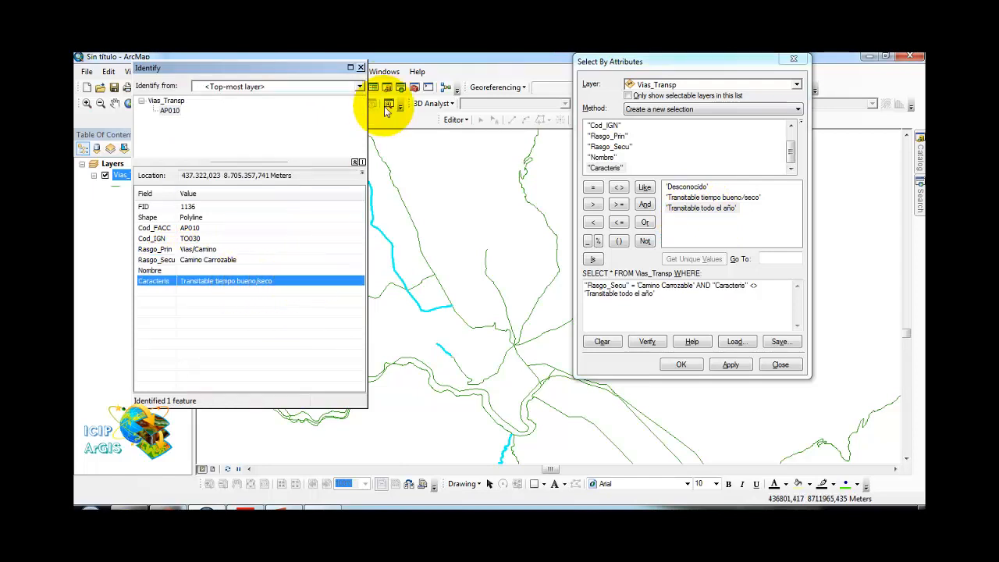
left_click(361, 68)
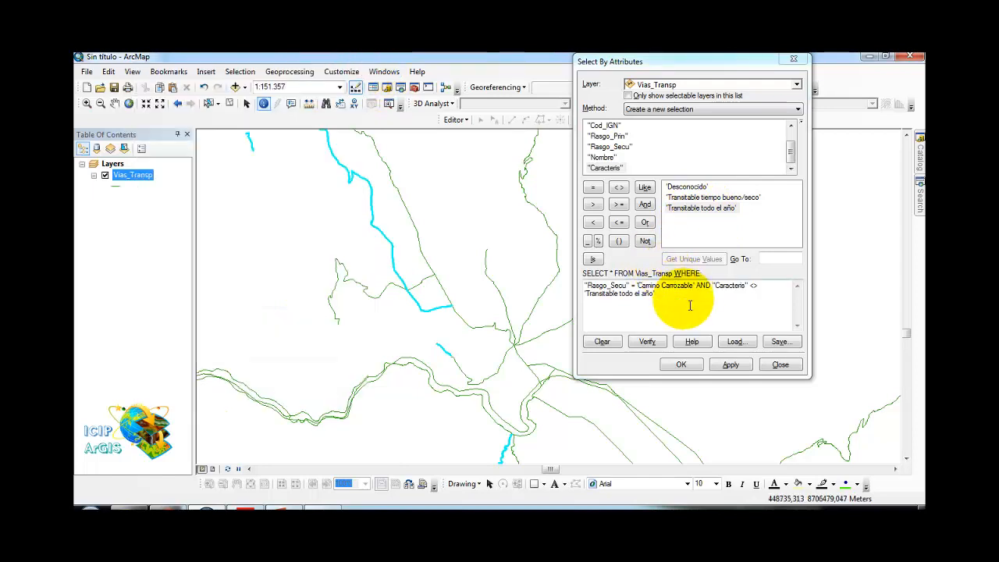
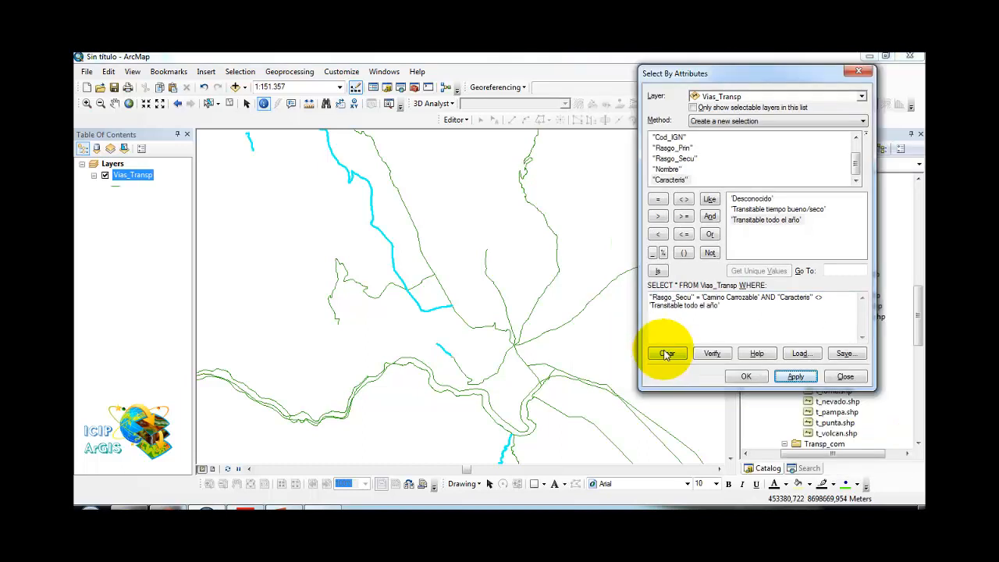
Step: Clear the query expression and the selected road features, and close the attribute selection dialog
left_click(666, 352)
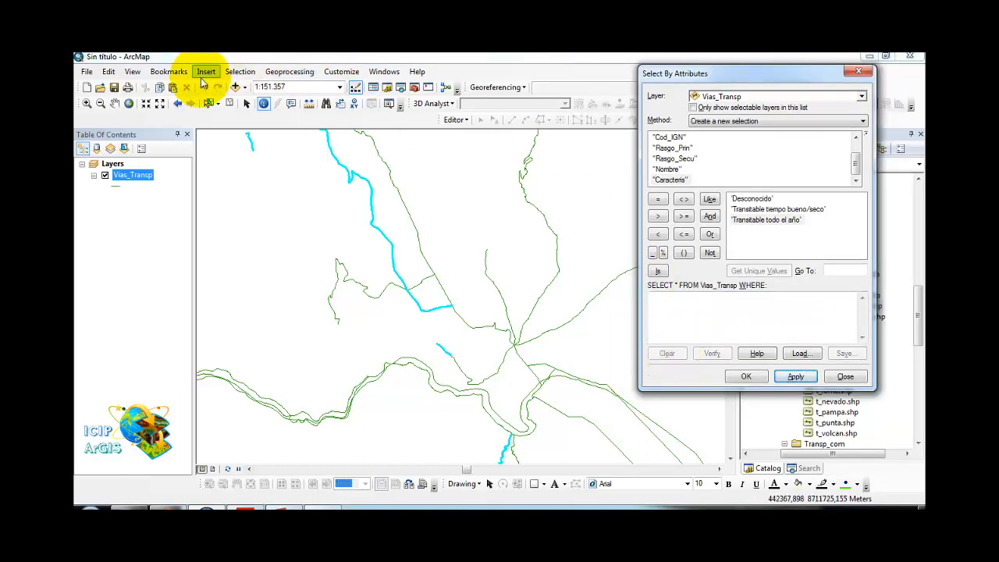
left_click(231, 106)
left_click(231, 106)
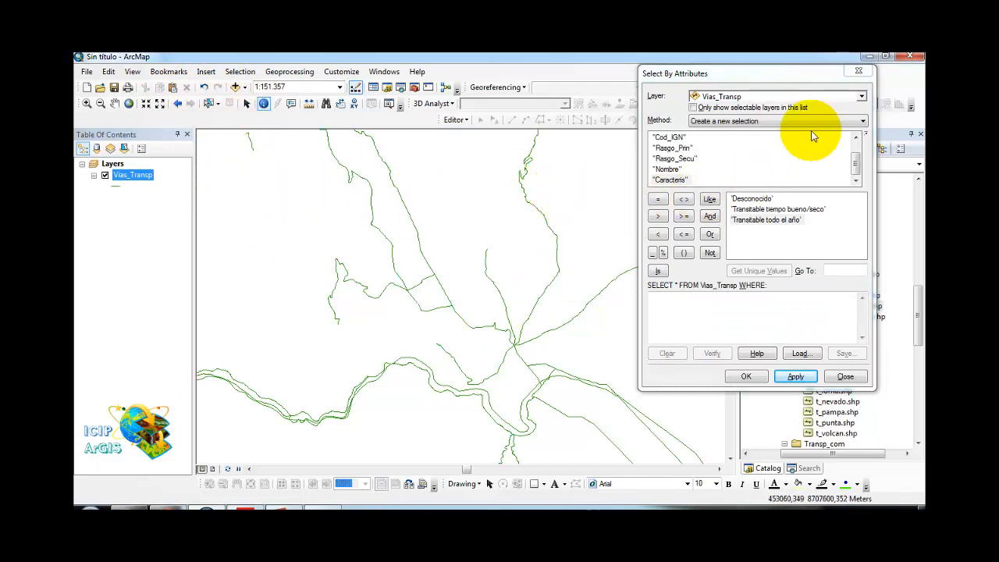
left_click(861, 73)
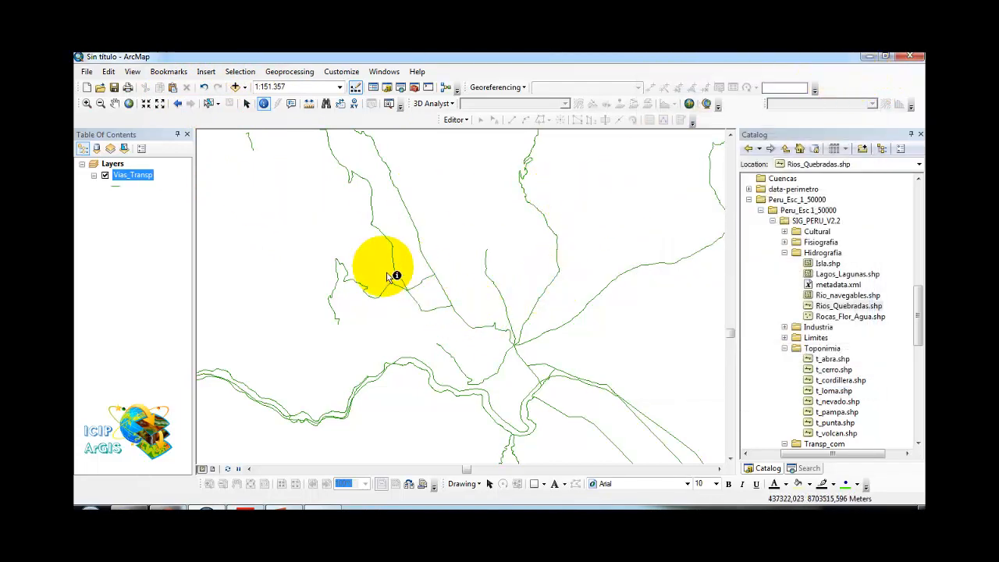
Step: Add the Rios_Quebradas shapefile from the Hidrografia folder to the map at full extent and hide the Vias_Transp layer
left_click(129, 102)
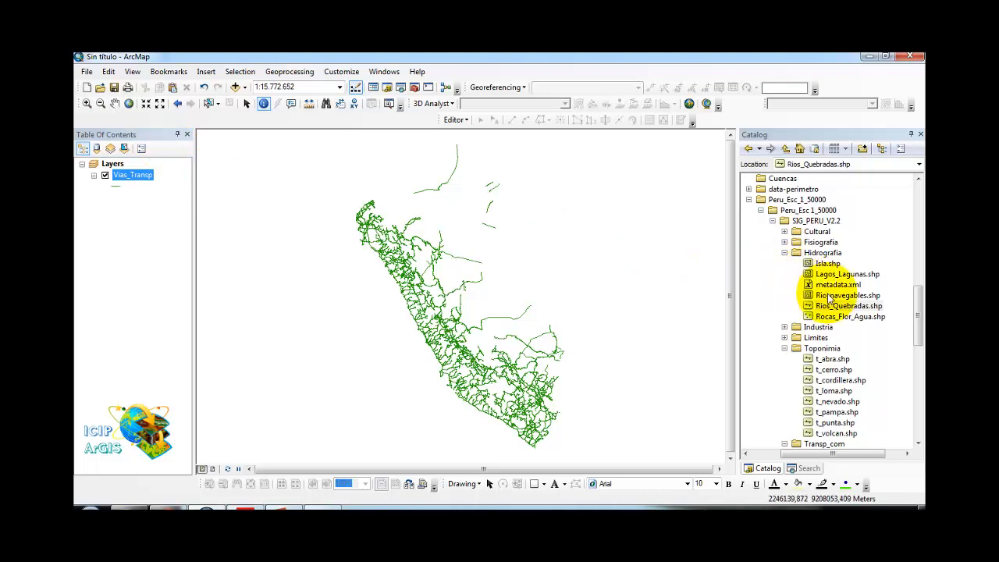
left_click_drag(827, 310, 131, 160)
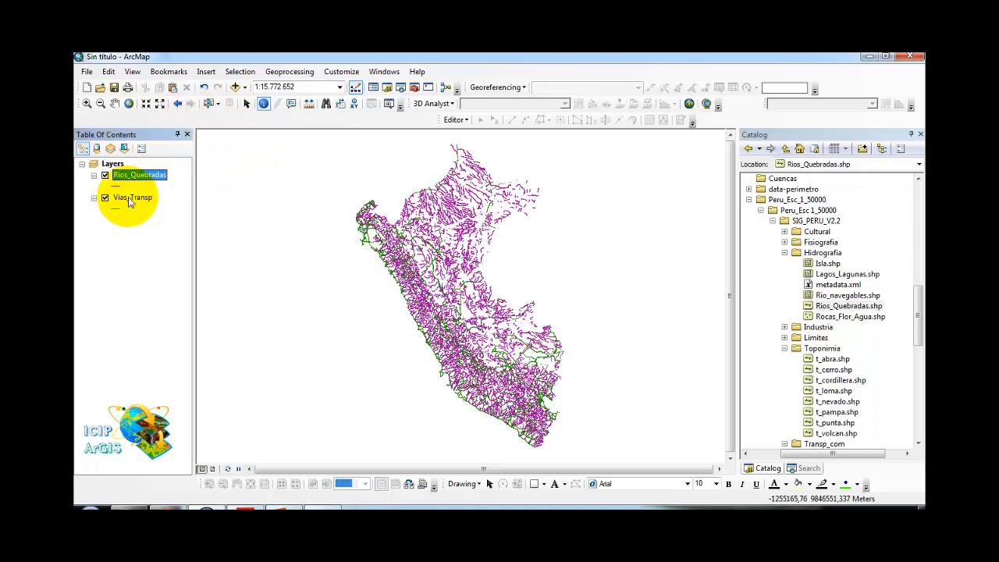
right_click(130, 198)
left_click(106, 199)
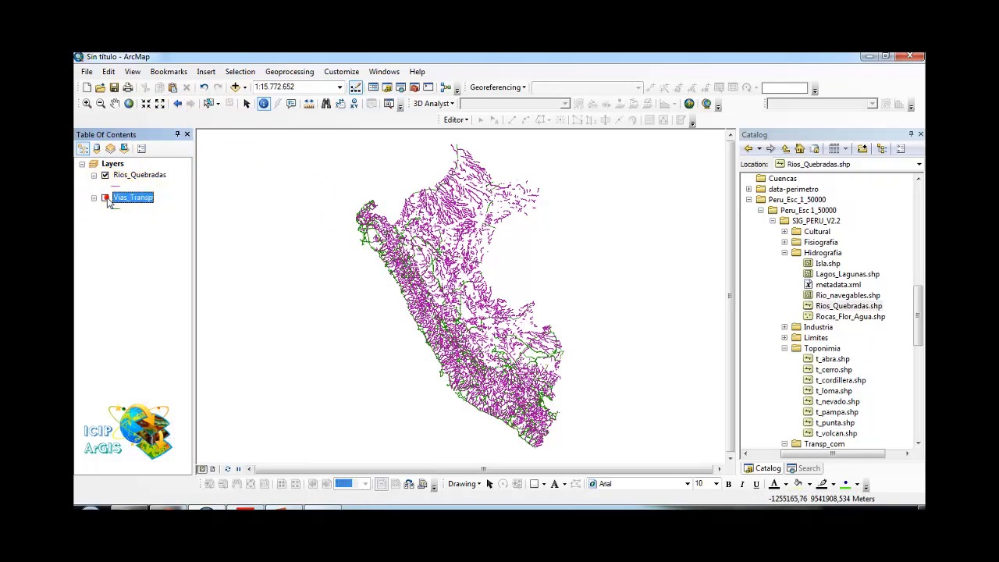
Step: Examine the Rios_Quebradas river network across the whole country and up close around the northwestern river branches
left_click(86, 103)
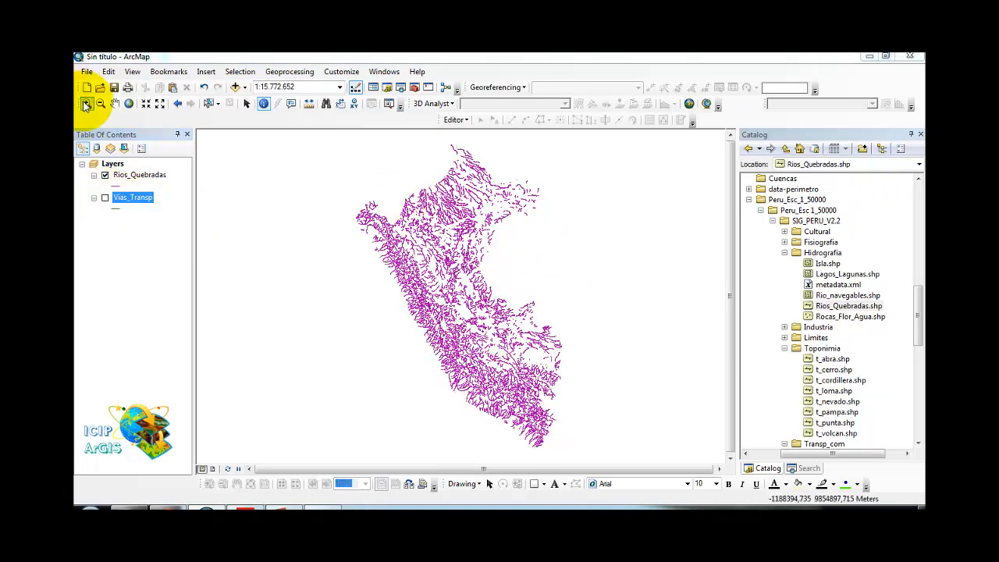
left_click_drag(336, 188, 429, 241)
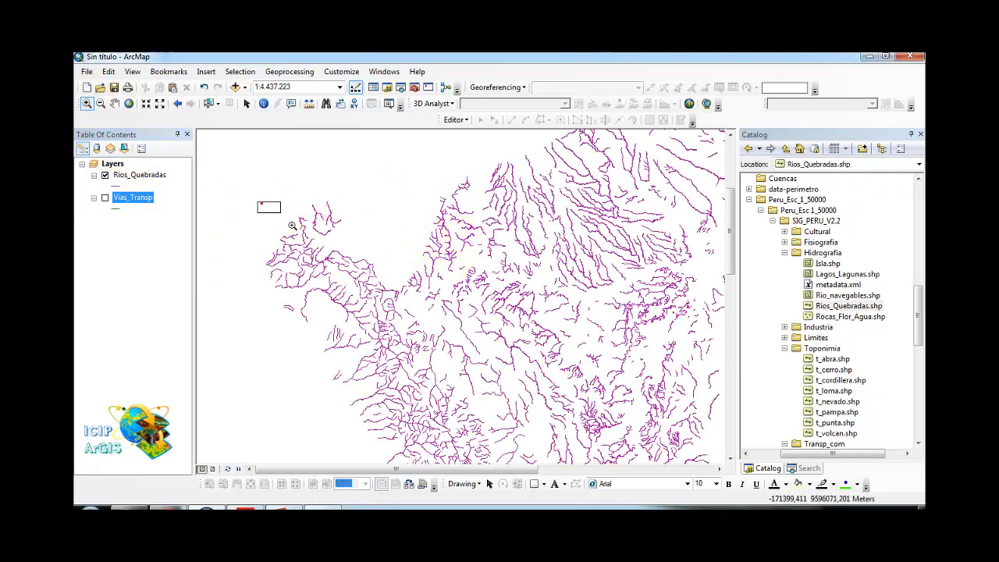
left_click_drag(497, 317, 508, 305)
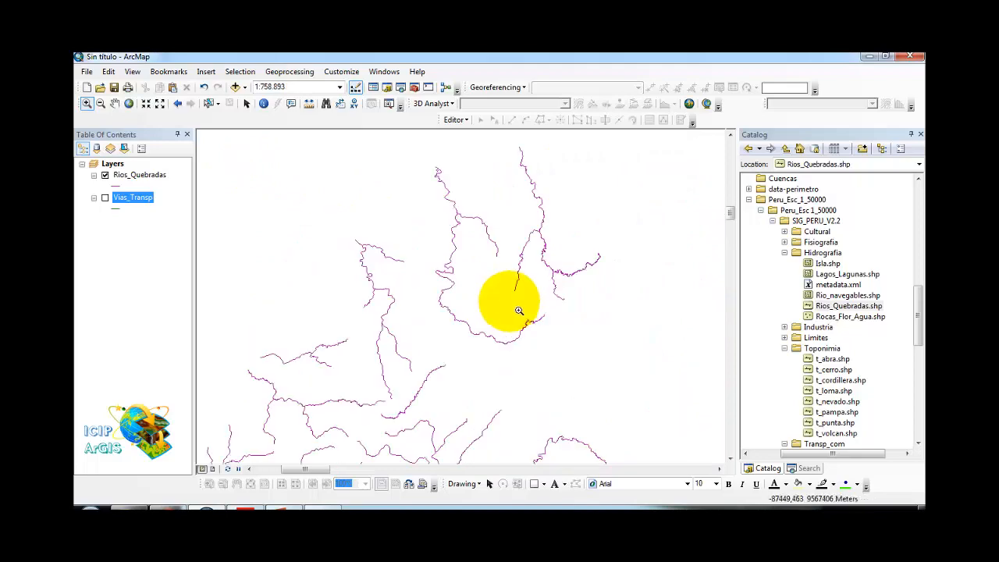
scroll(518, 302, "down", 3)
left_click_drag(657, 373, 494, 185)
left_click_drag(595, 260, 519, 145)
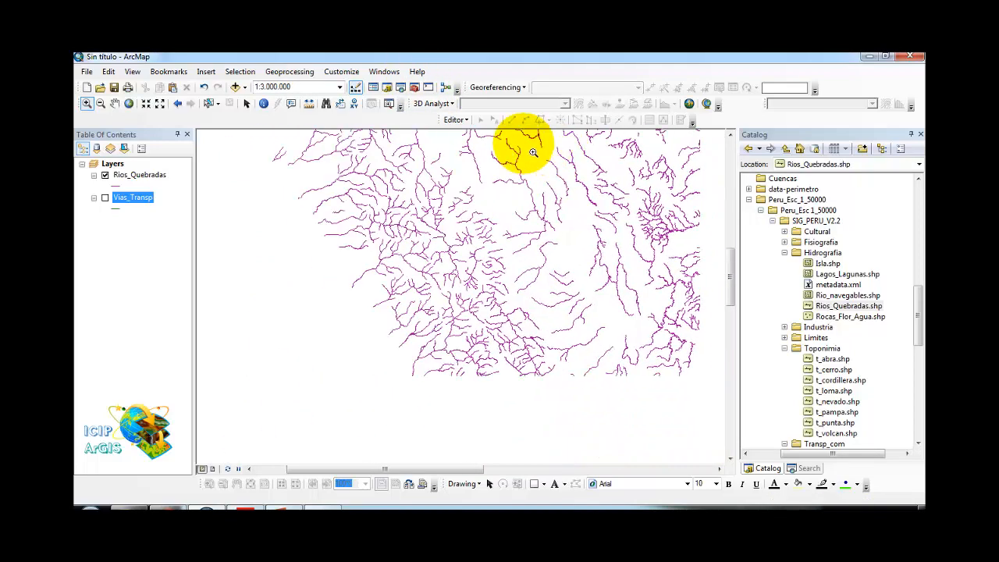
scroll(517, 270, "down", 3)
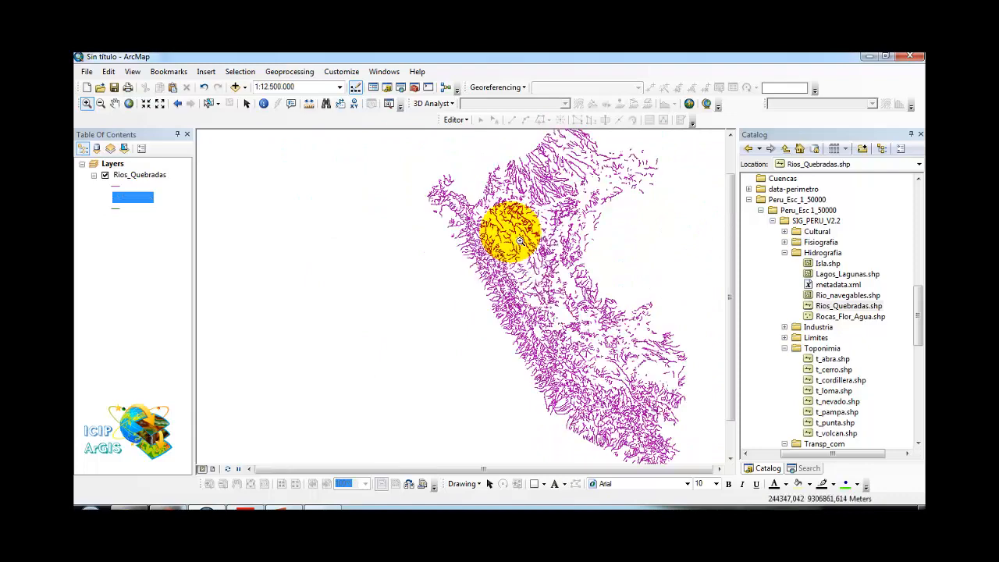
left_click_drag(508, 229, 467, 273)
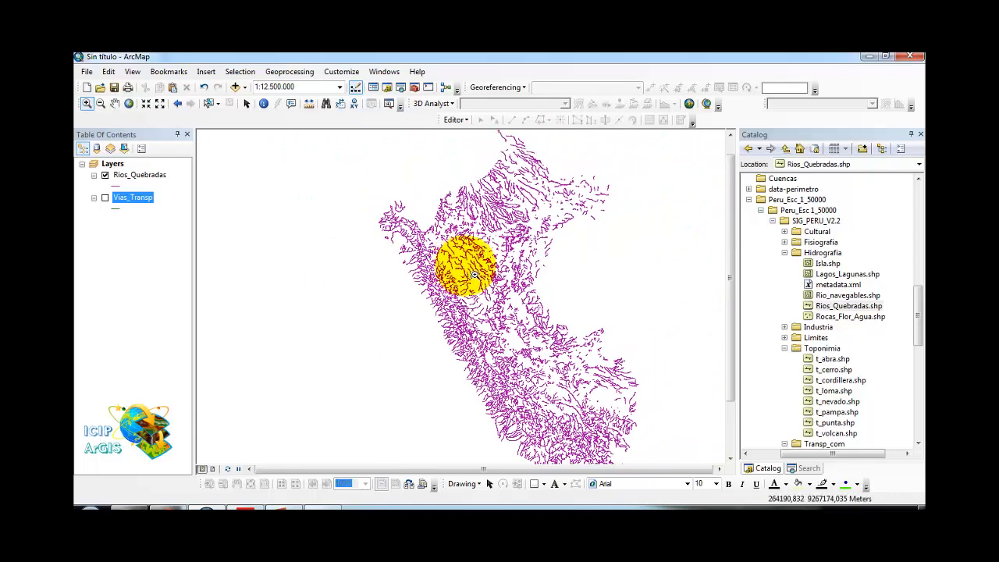
scroll(475, 275, "up", 1)
scroll(477, 275, "down", 1)
left_click_drag(516, 289, 498, 248)
scroll(430, 276, "down", 1)
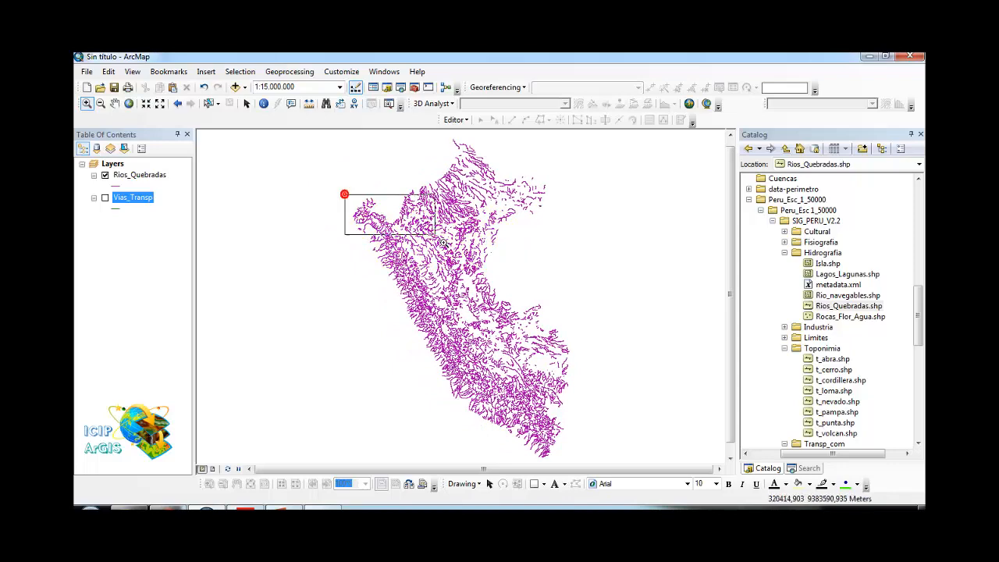
left_click_drag(345, 195, 443, 244)
left_click_drag(274, 180, 444, 275)
left_click_drag(229, 171, 612, 416)
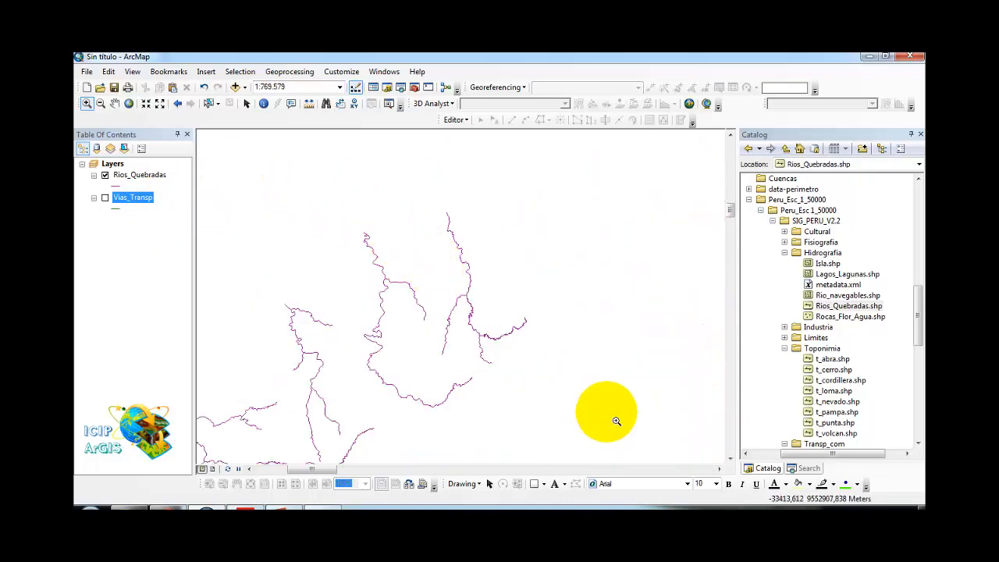
left_click_drag(290, 170, 643, 466)
left_click_drag(266, 150, 664, 460)
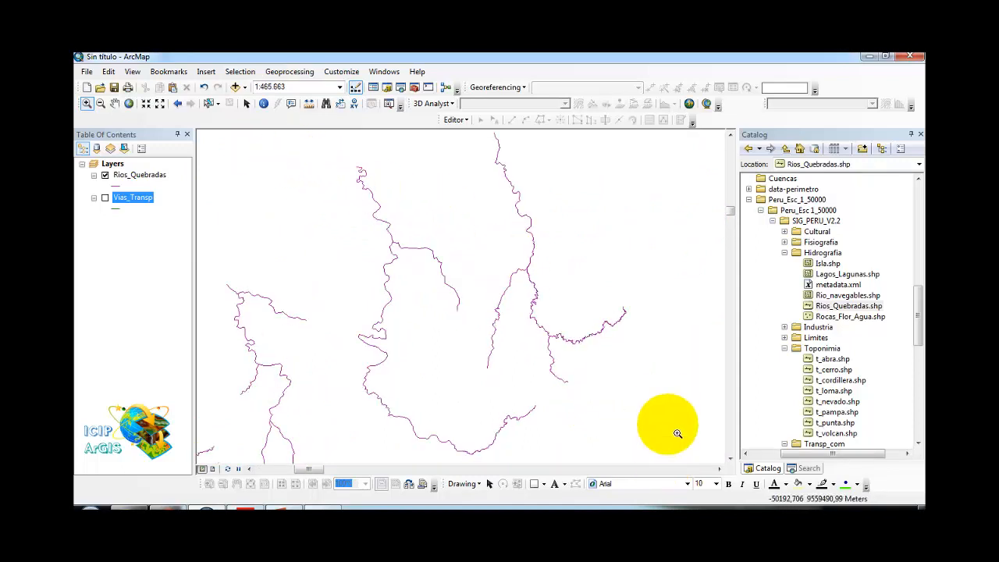
left_click_drag(676, 153, 245, 456)
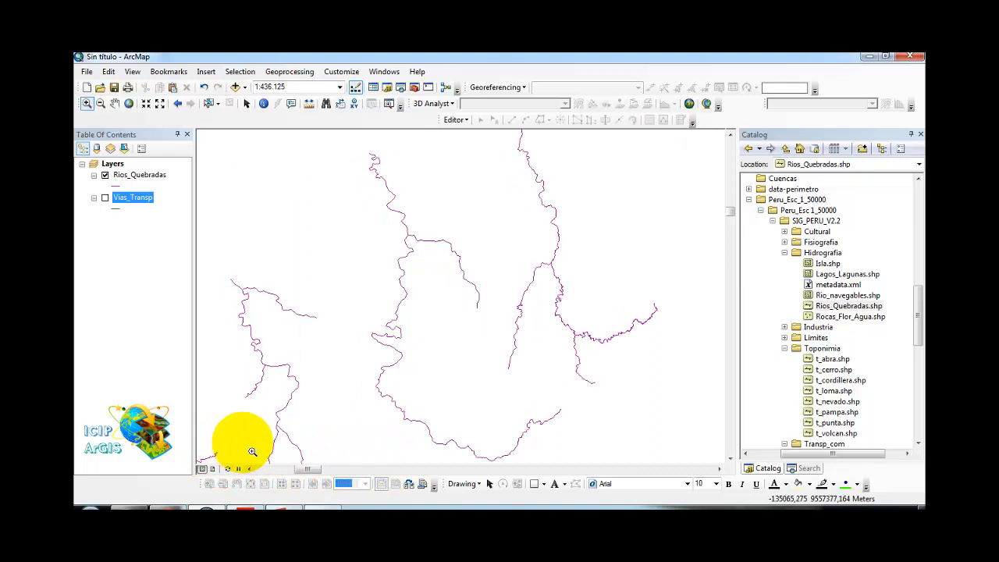
Step: Open the Rios_Quebradas attribute table and look through its fields and records
right_click(156, 180)
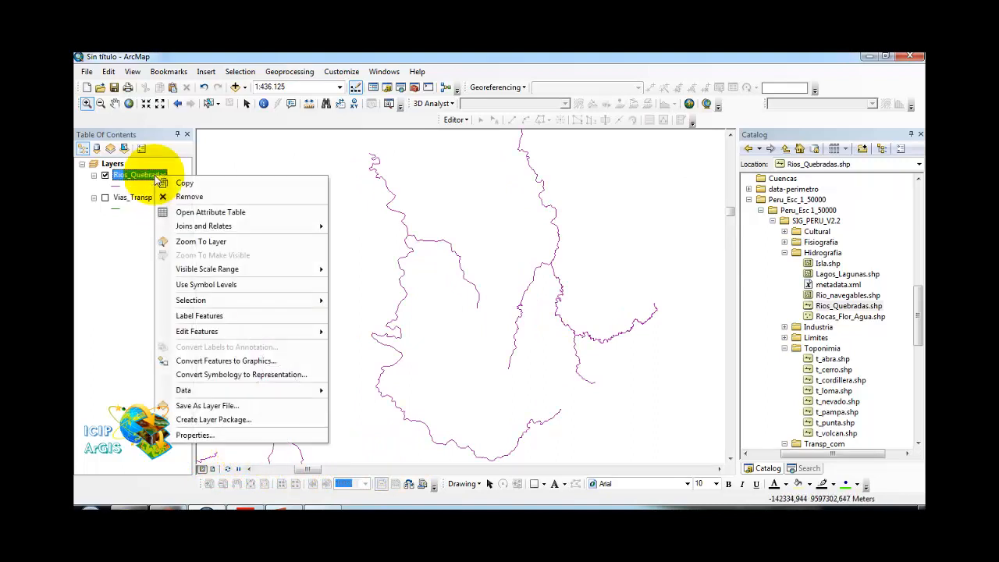
left_click(198, 214)
left_click_drag(394, 104, 538, 103)
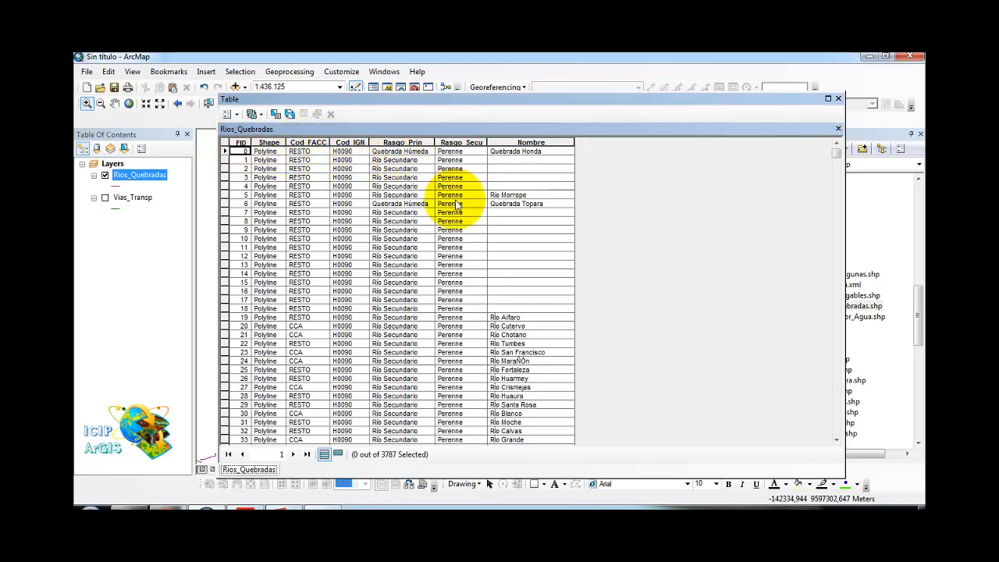
scroll(415, 250, "down", 4)
scroll(416, 248, "up", 4)
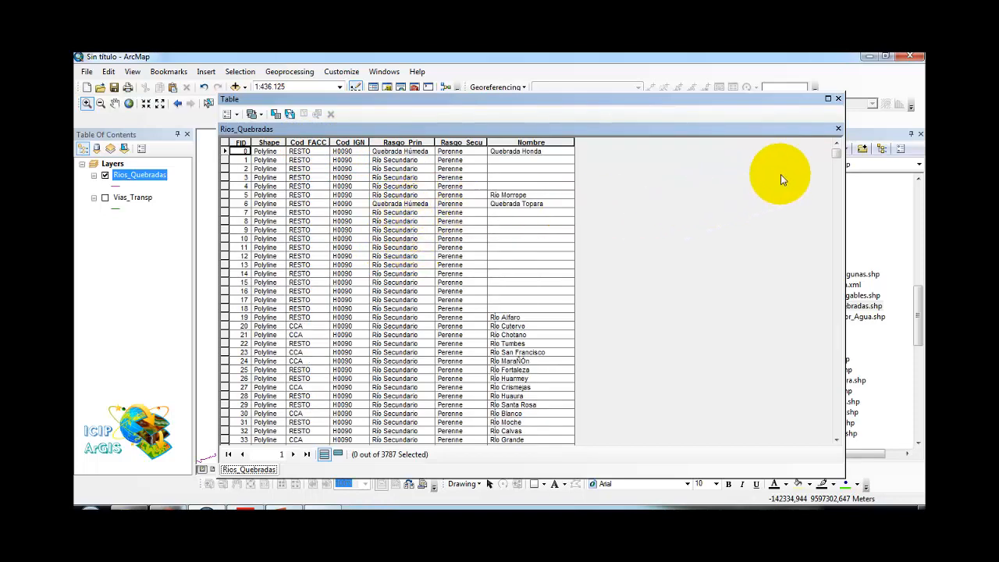
left_click_drag(841, 149, 856, 101)
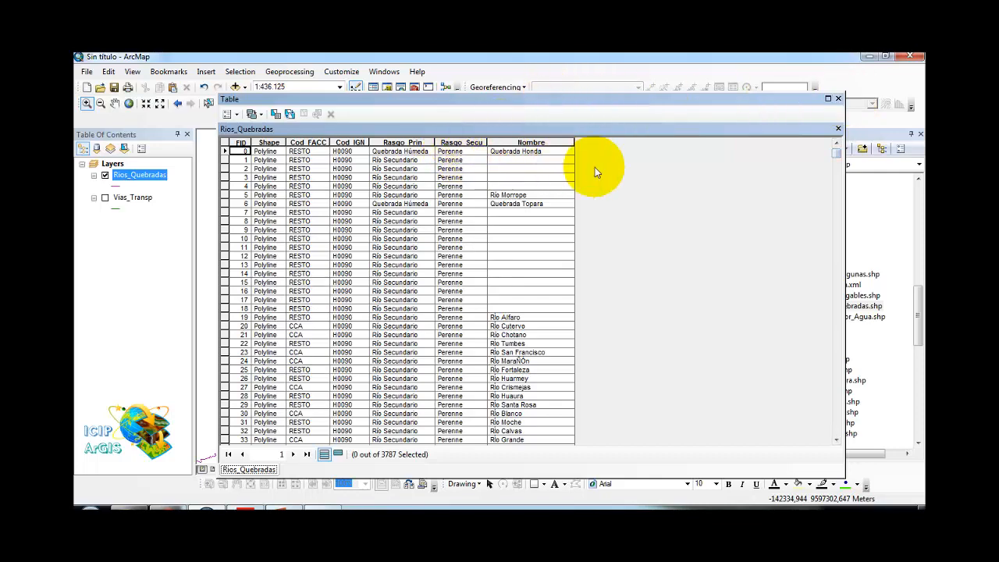
left_click_drag(836, 152, 602, 412)
left_click_drag(638, 98, 622, 75)
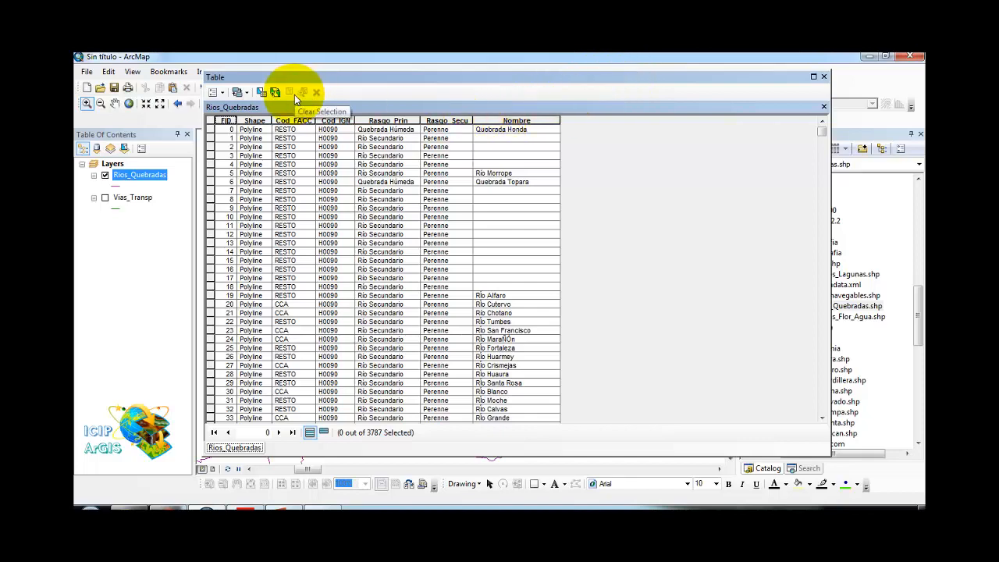
left_click_drag(459, 81, 461, 85)
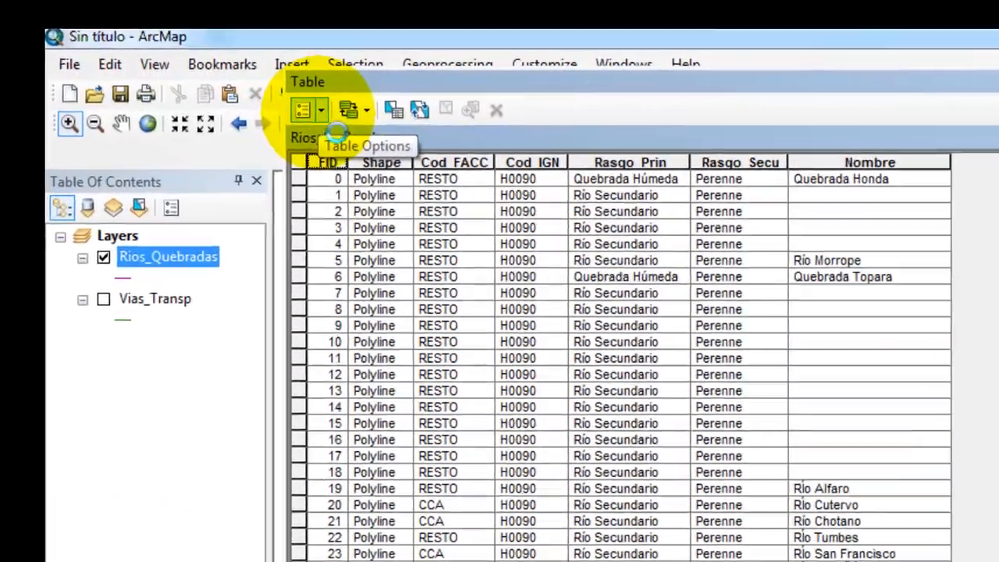
Step: Add a field named LONGITUD of type Double to the Rios_Quebradas attribute table
left_click(221, 96)
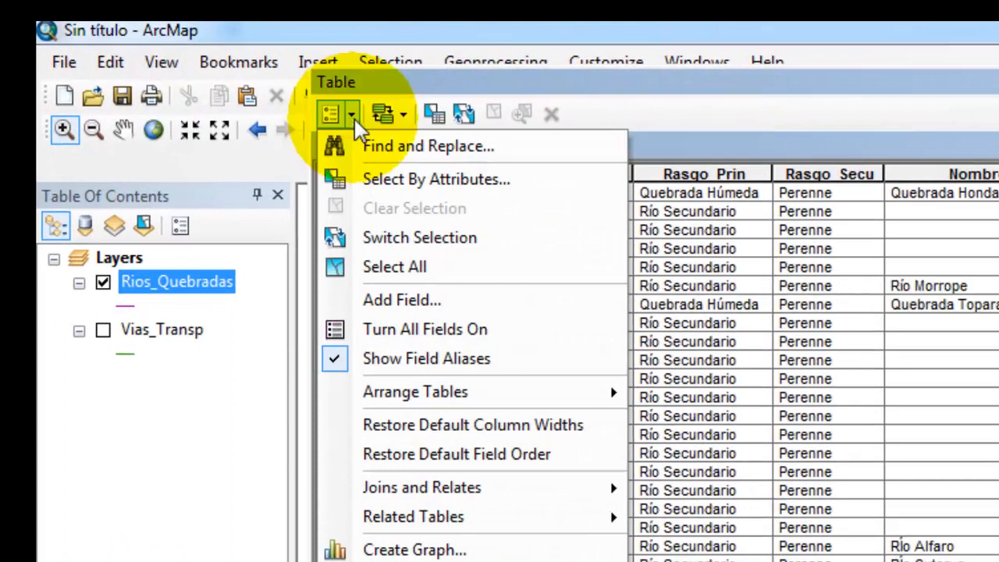
left_click(440, 300)
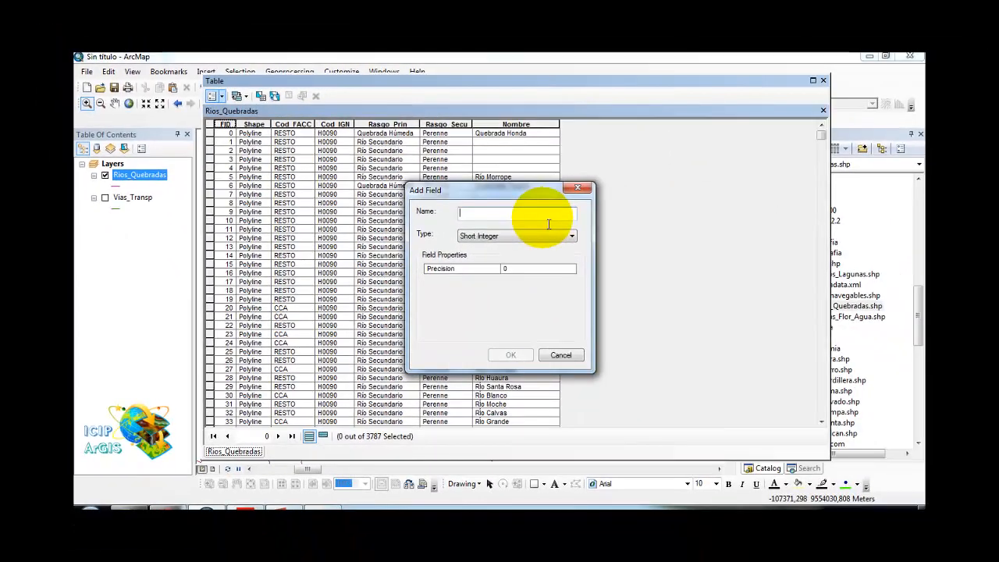
type("LONGITUS")
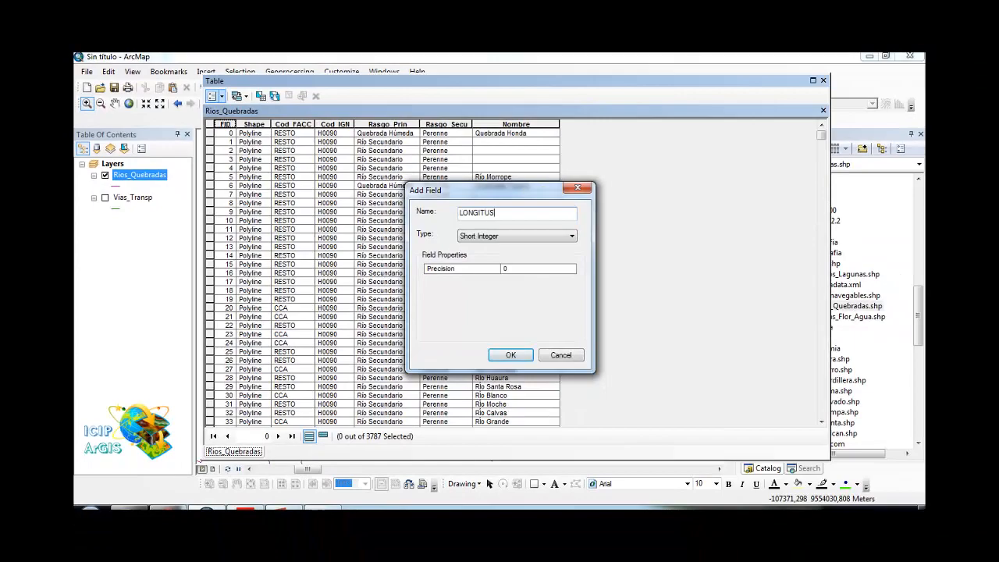
key("BackSpace")
type("D")
left_click(569, 235)
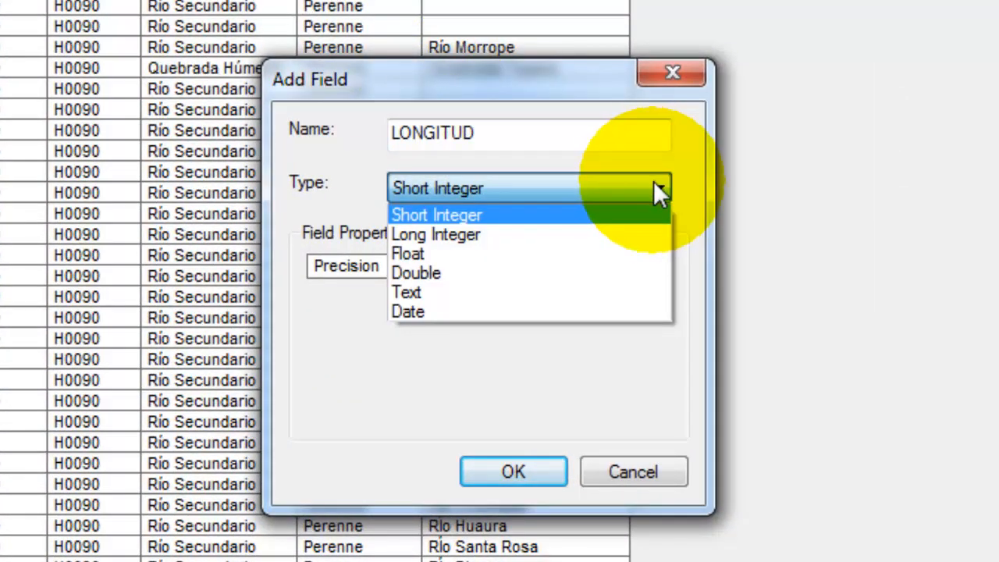
left_click(456, 273)
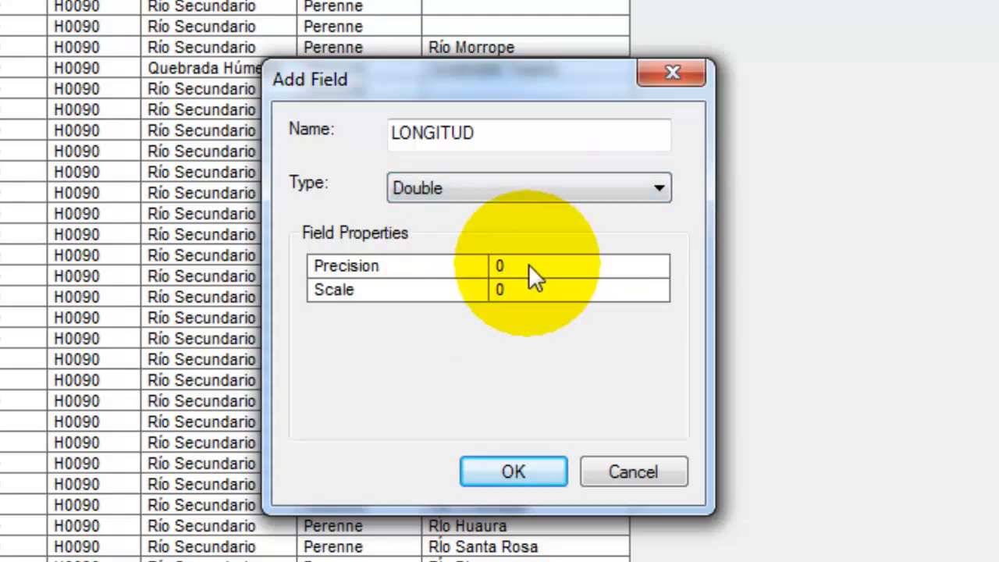
left_click(514, 470)
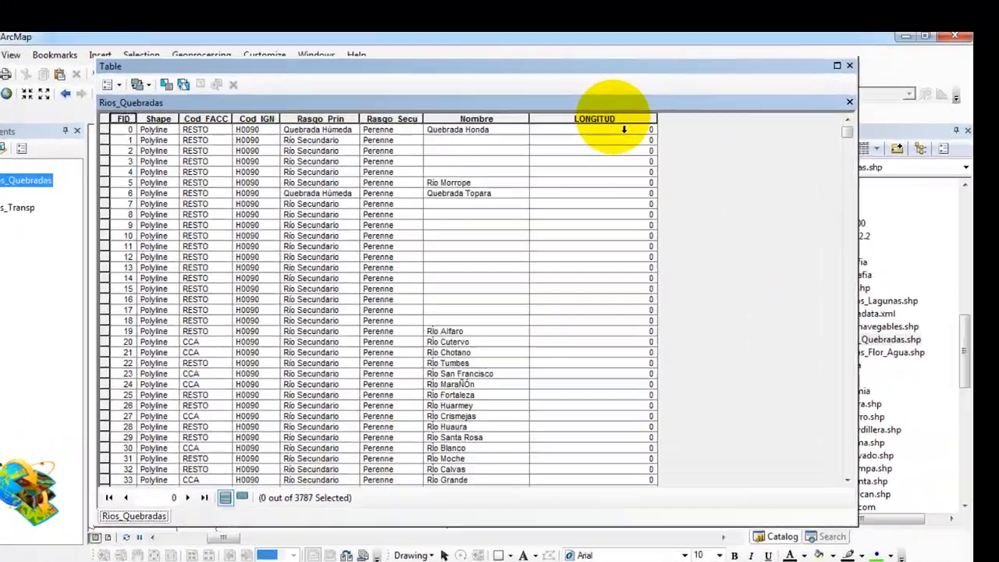
Step: Calculate river lengths in meters into the LONGITUD field using the data frame's coordinate system, check the values and close the table
right_click(637, 130)
left_click(618, 304)
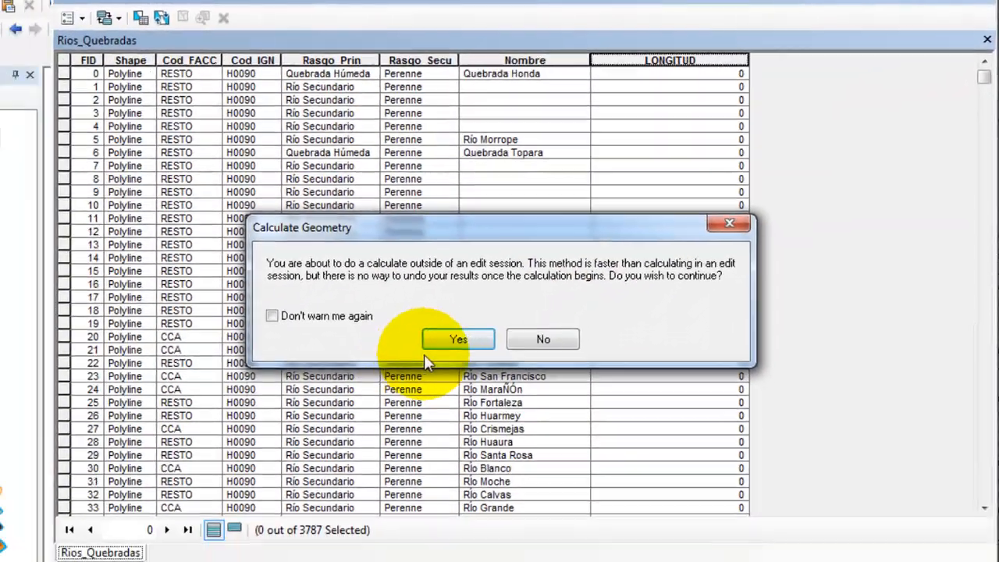
left_click(351, 430)
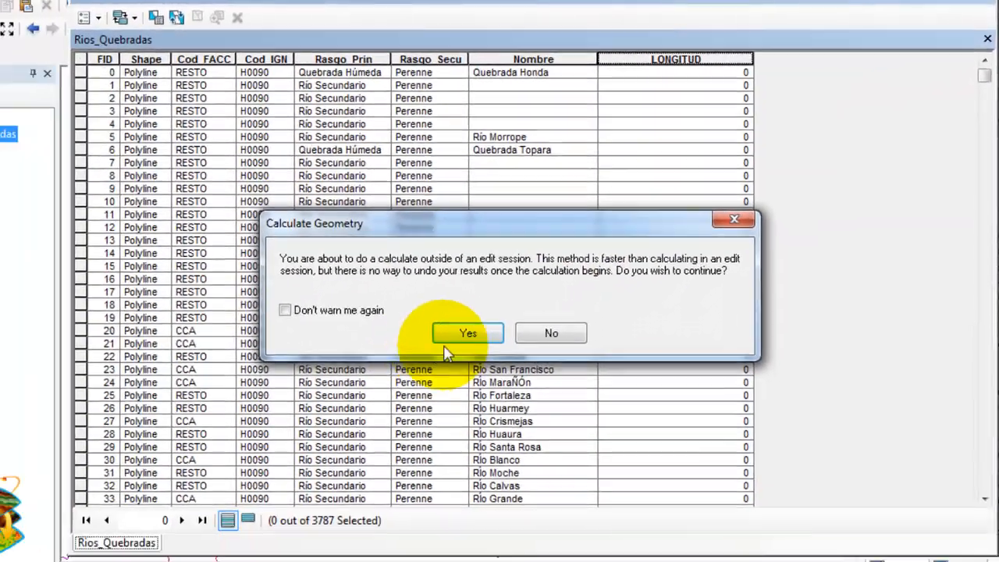
left_click(550, 191)
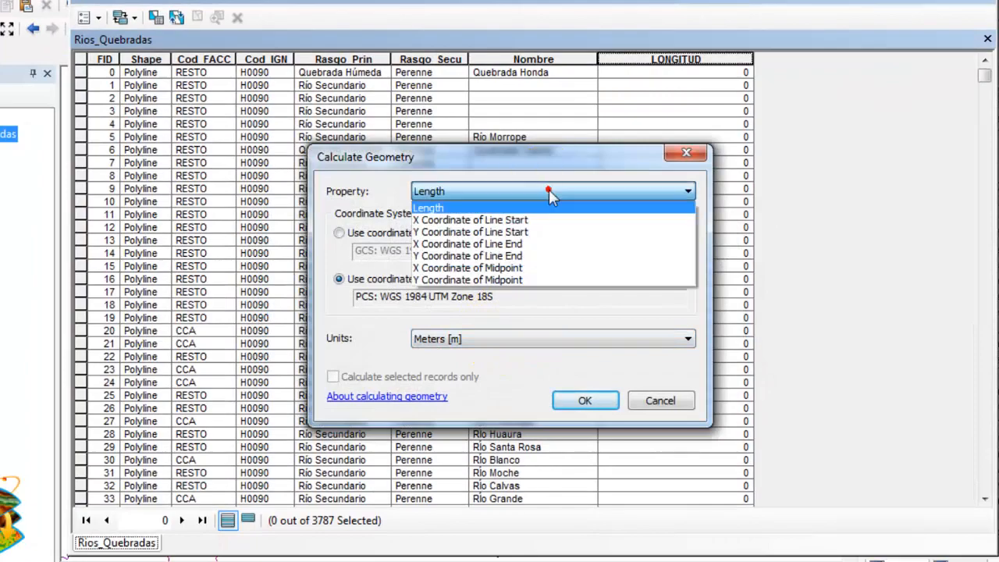
left_click(439, 205)
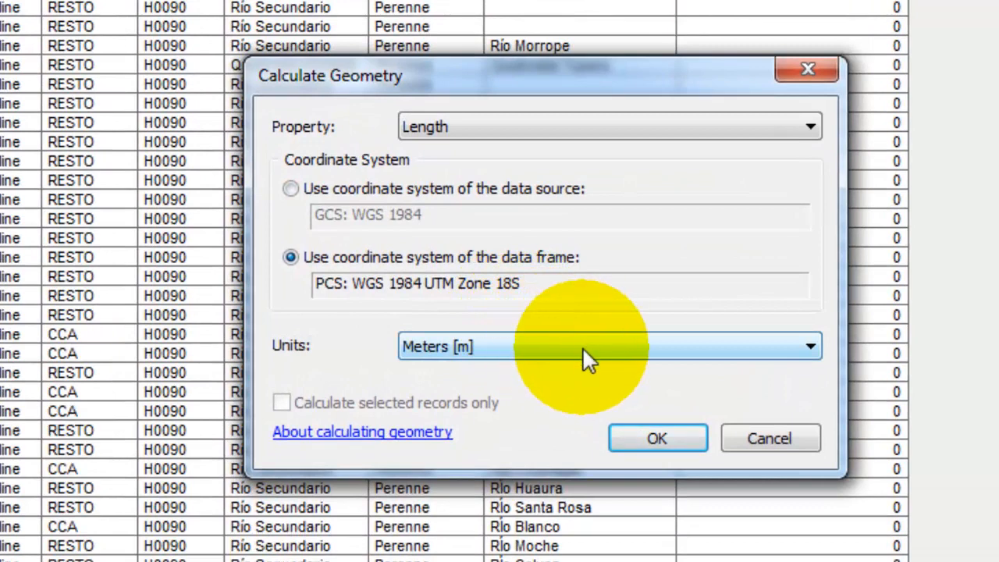
left_click(582, 346)
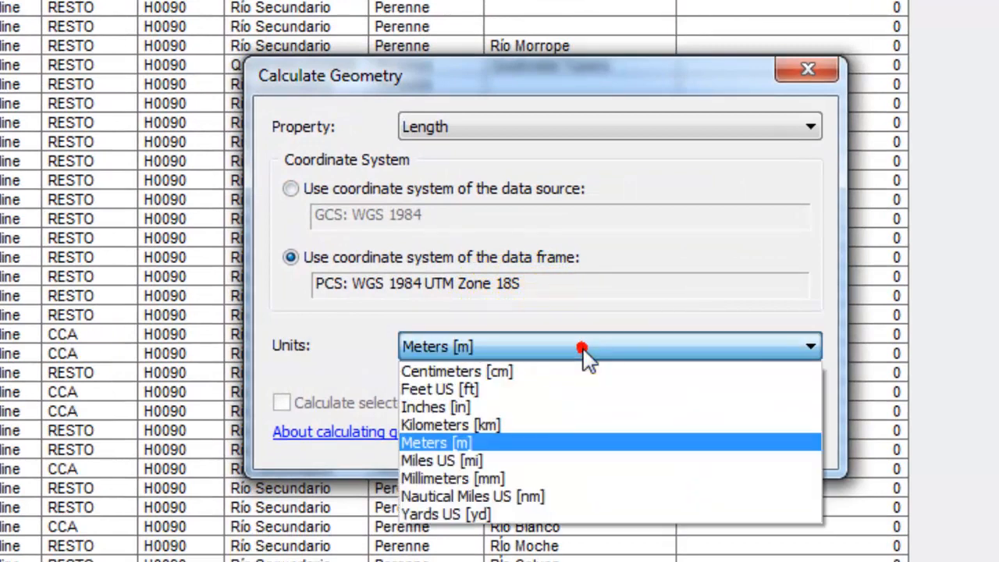
left_click(550, 441)
left_click(657, 438)
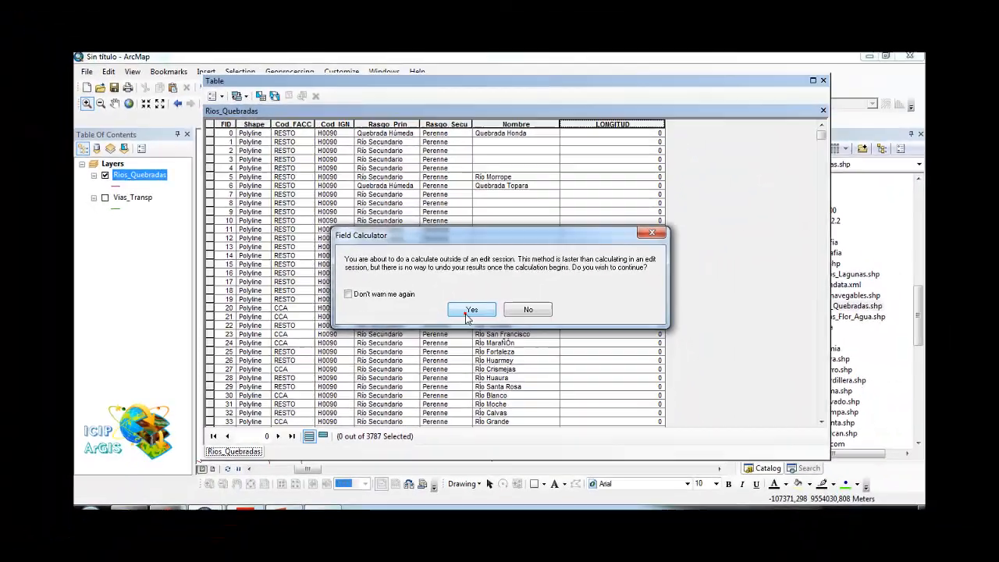
left_click(471, 328)
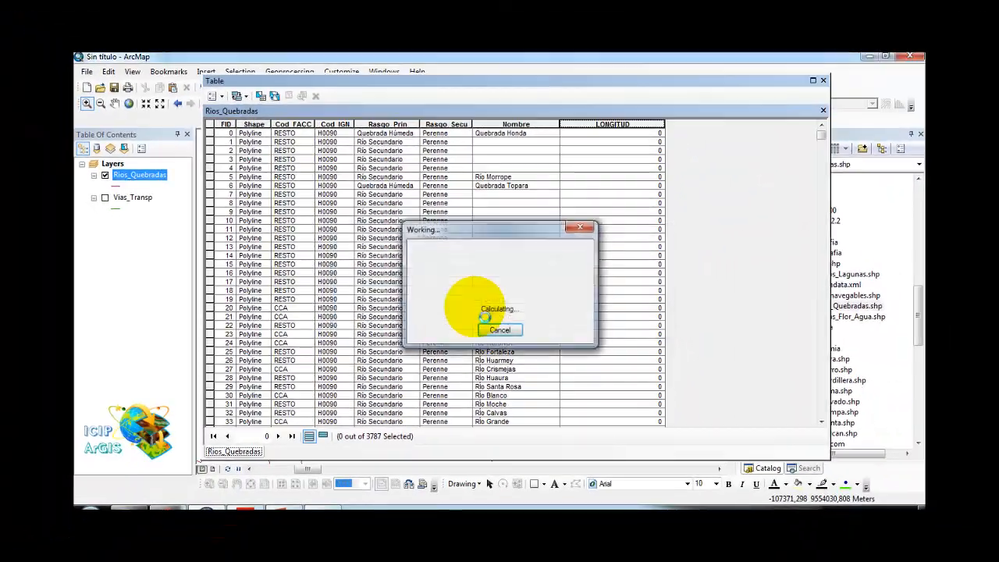
left_click_drag(822, 138, 820, 183)
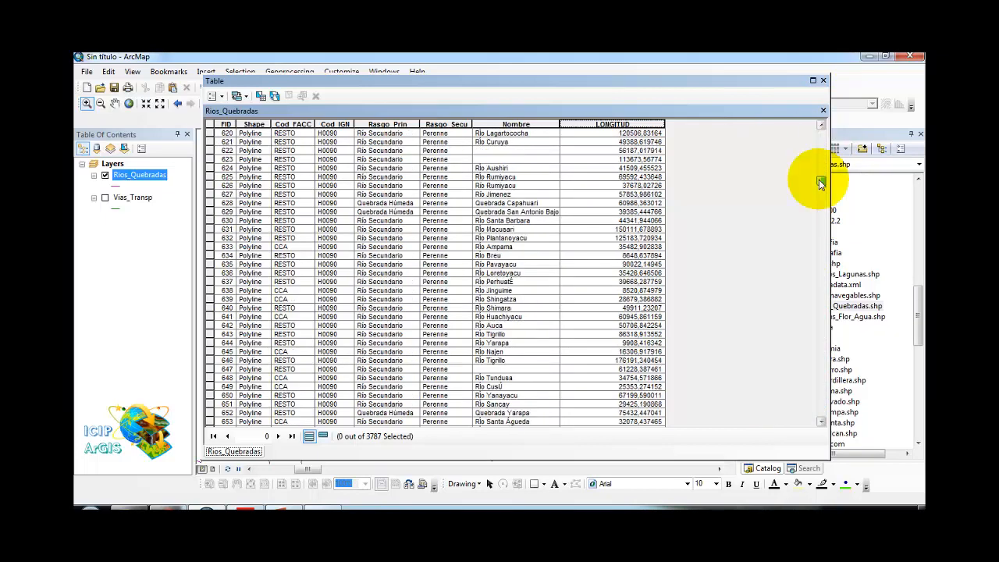
left_click(823, 80)
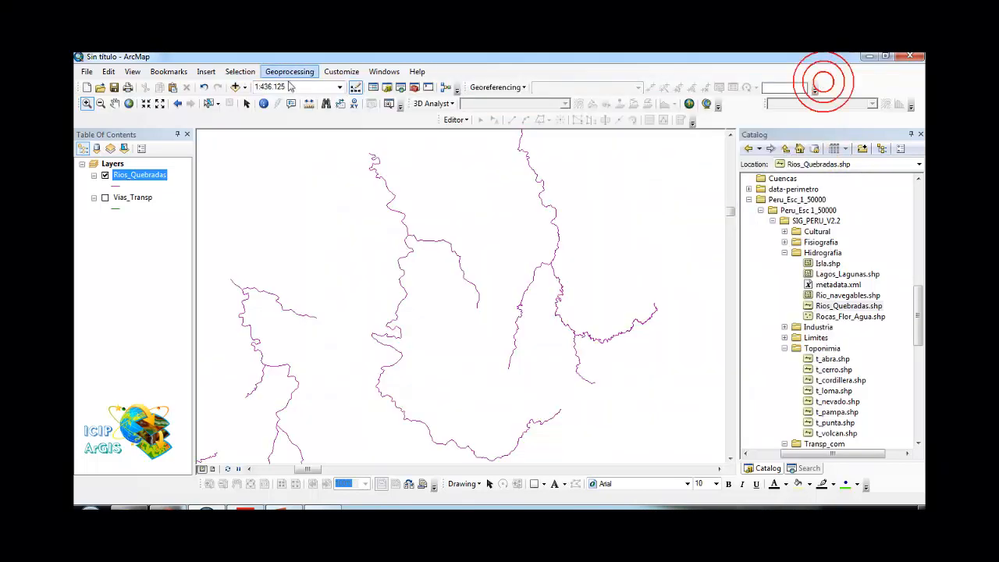
Step: Start a selection by attributes on the Rios_Quebradas layer and list the unique values of the LONGITUD field
left_click(238, 72)
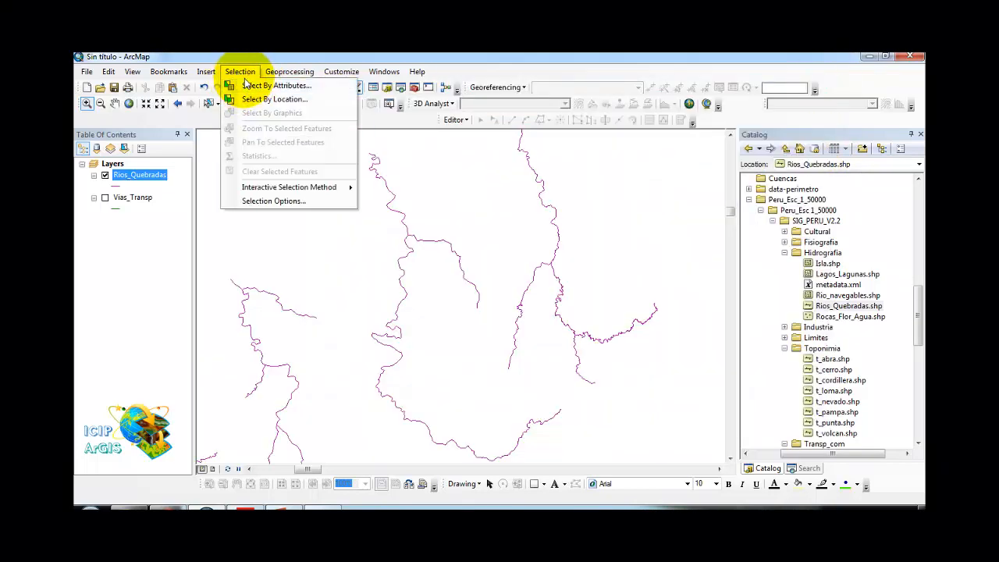
left_click(243, 85)
left_click_drag(669, 72, 646, 81)
left_click(737, 104)
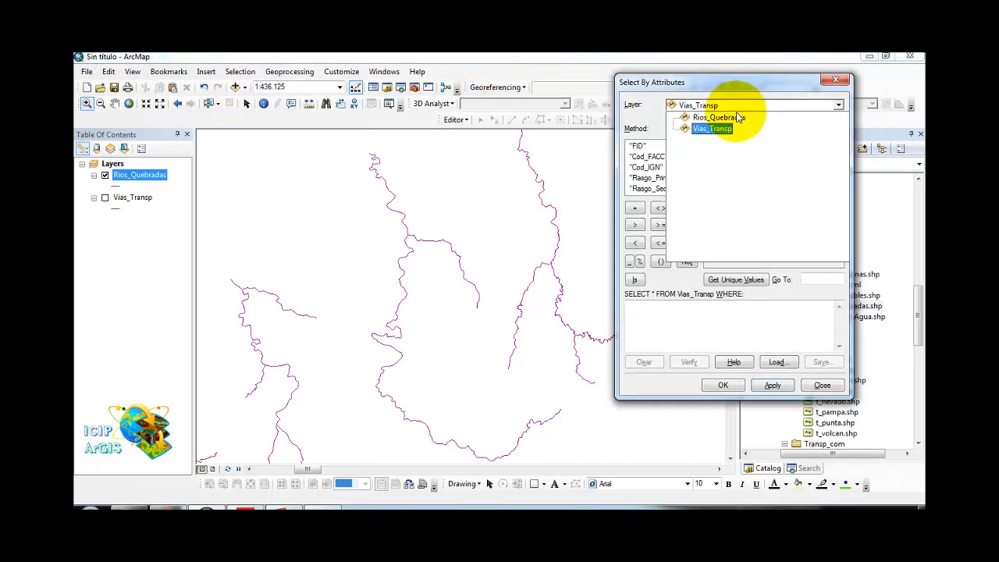
left_click(722, 118)
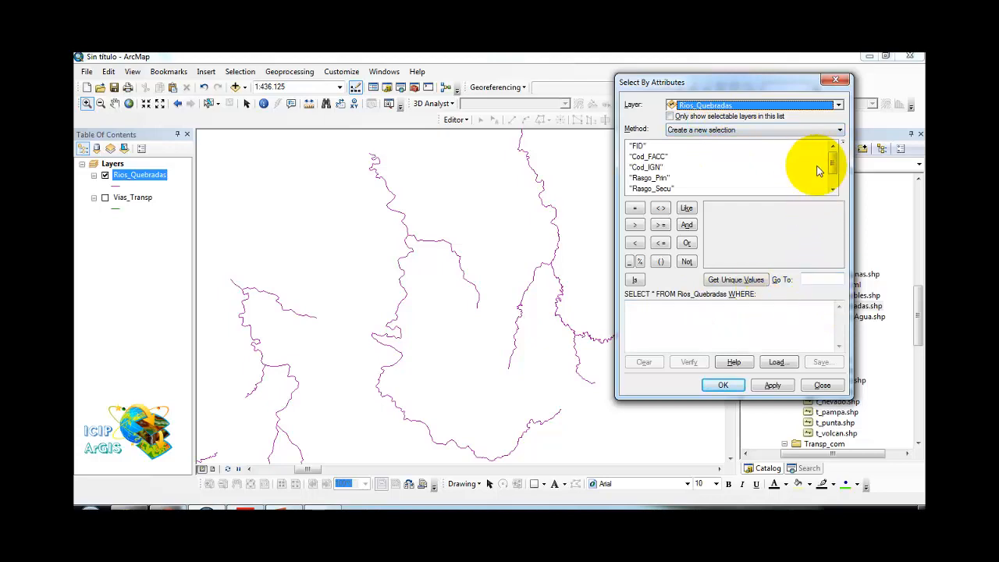
left_click_drag(833, 171, 860, 180)
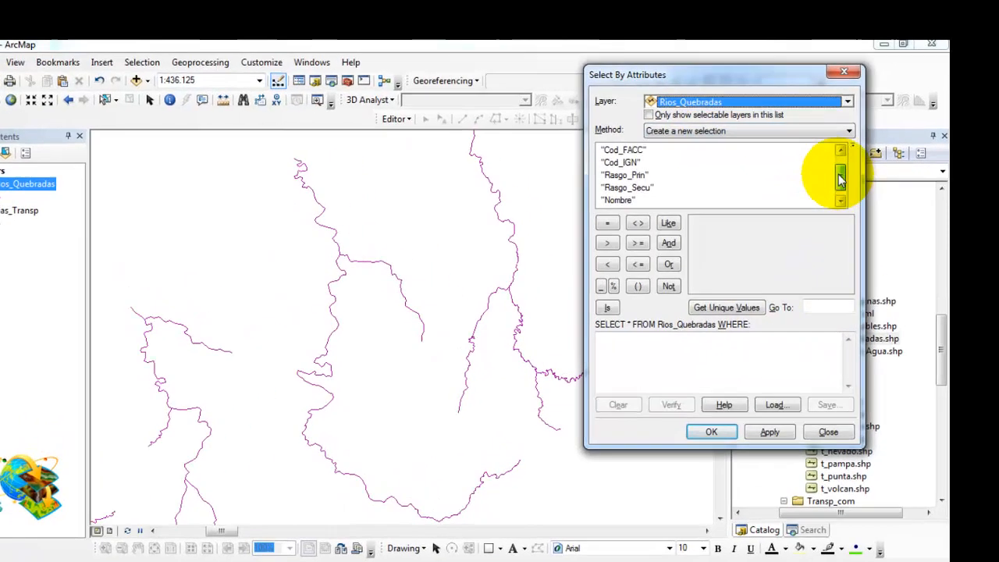
left_click_drag(897, 208, 866, 206)
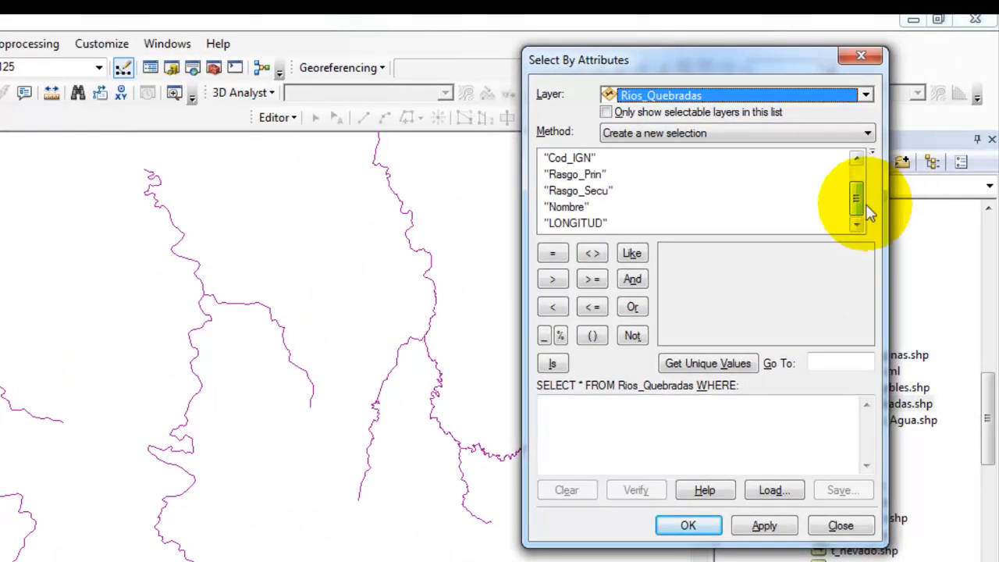
left_click(591, 225)
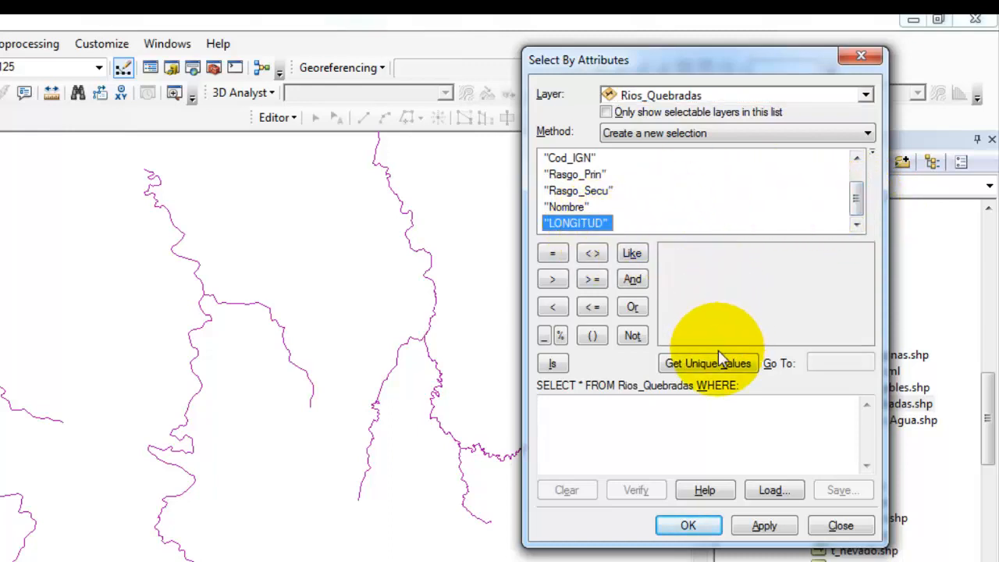
left_click(733, 373)
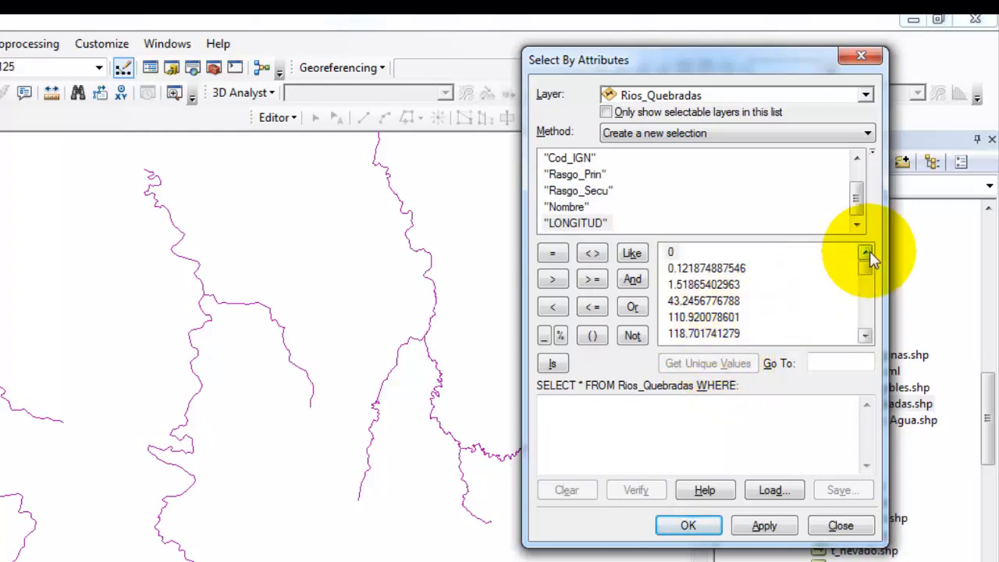
mouse_move(866, 269)
left_mouse_down()
mouse_move(876, 328)
mouse_move(862, 256)
left_mouse_up()
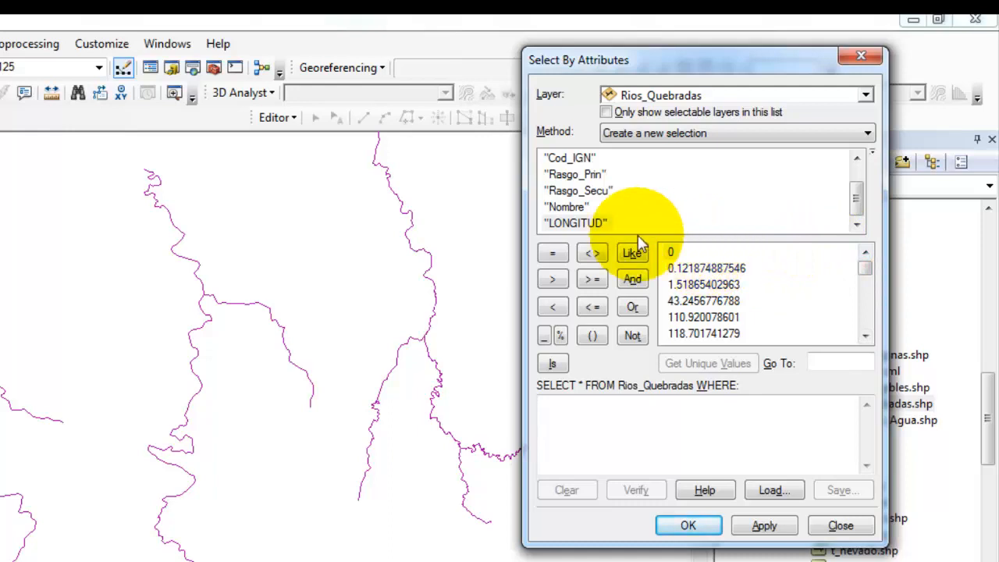
Step: Build the query expression "LONGITUD" >= 13096.7887999 for the Rios_Quebradas layer
double_click(599, 223)
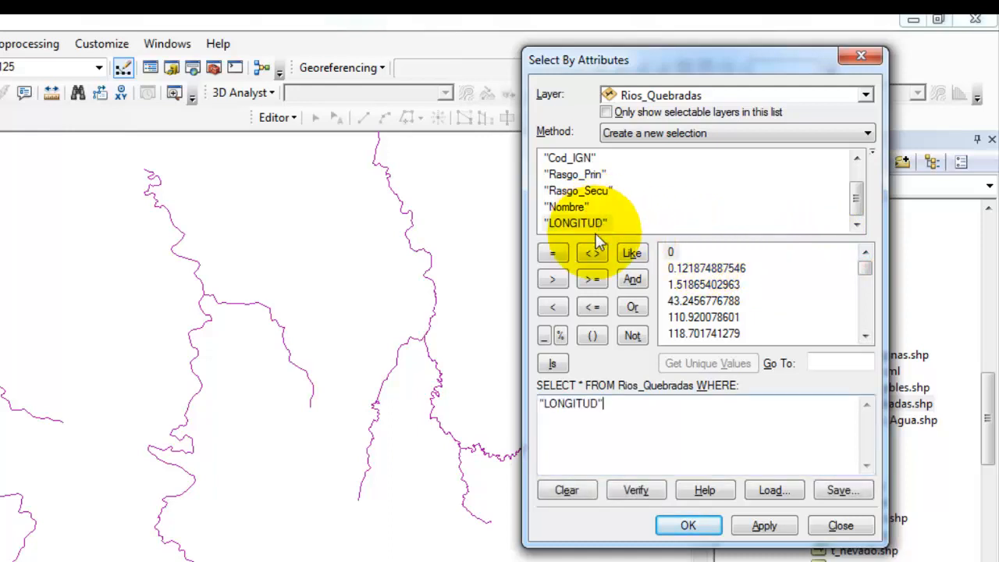
left_click(552, 253)
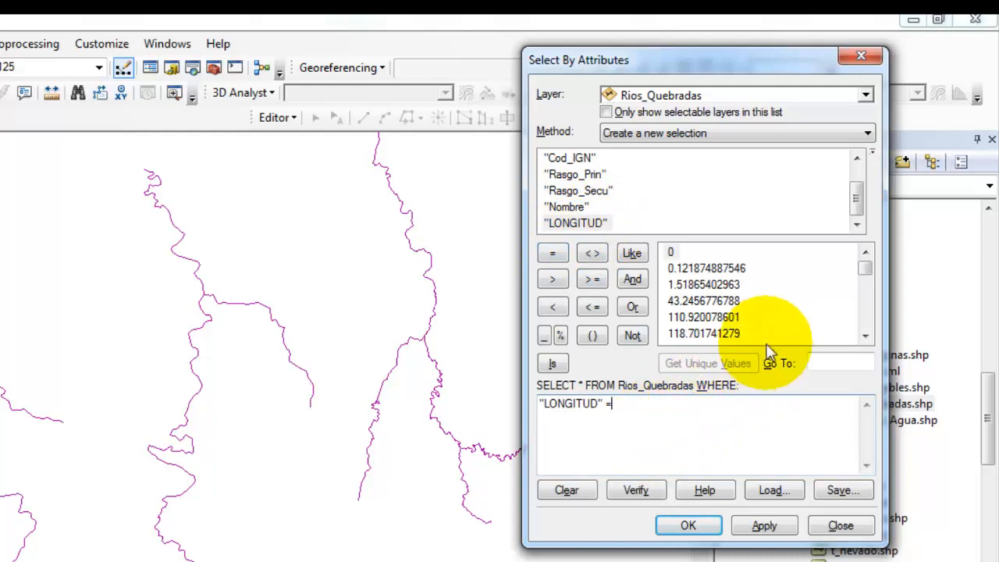
key("BackSpace")
key("BackSpace")
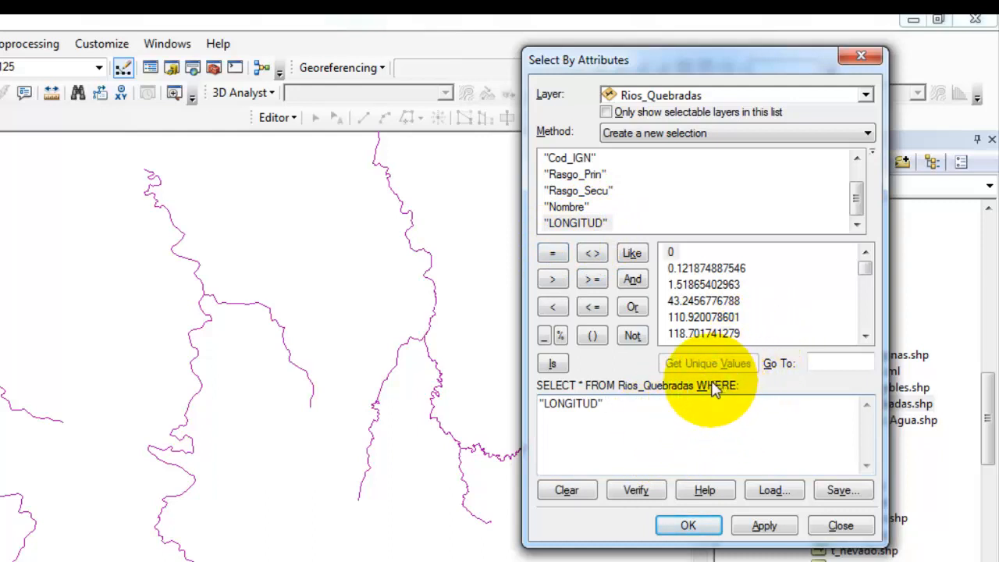
left_click(593, 278)
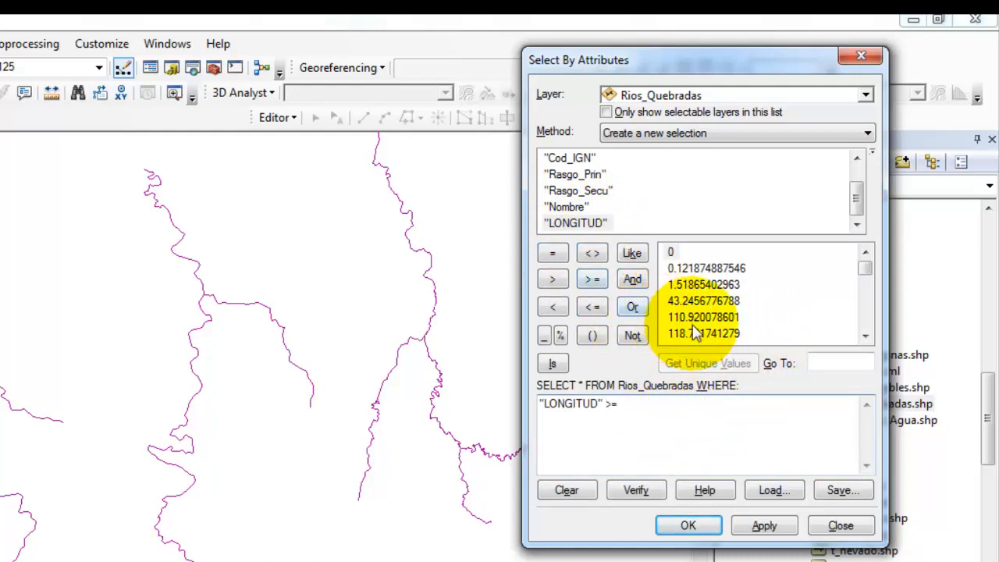
scroll(753, 297, "down", 10)
double_click(726, 317)
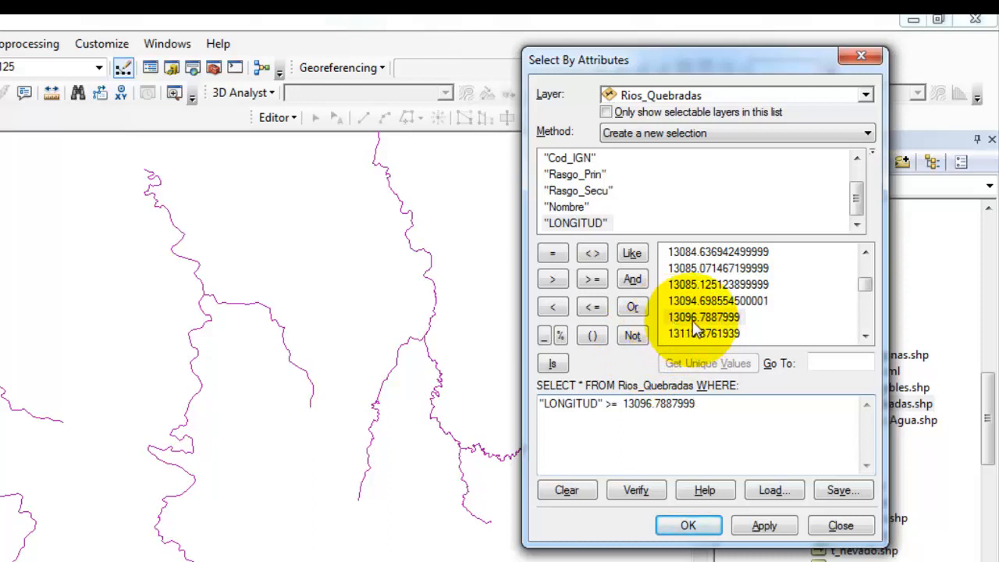
Step: Verify the LONGITUD query expression and apply it to select the matching rivers
left_click(638, 491)
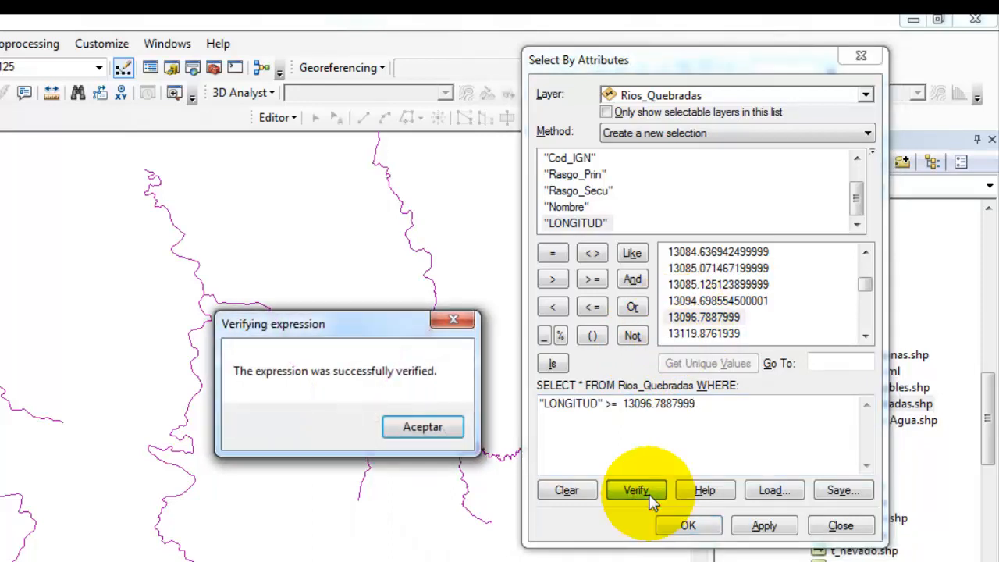
left_click(426, 428)
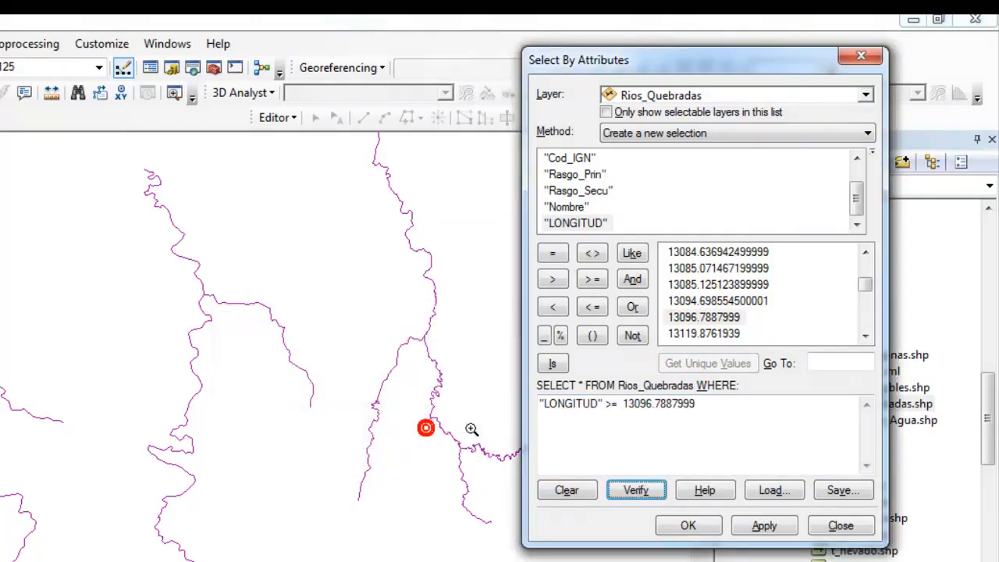
left_click(783, 530)
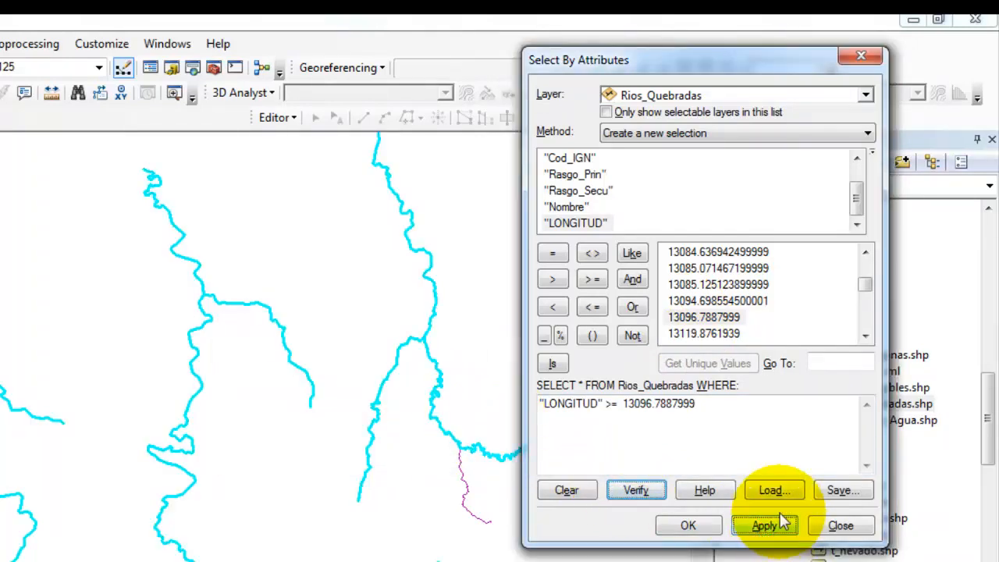
Step: Identify one of the selected northern rivers to check its LONGITUD value, and examine the selected rivers at different map scales
left_click_drag(468, 278, 361, 390)
left_click_drag(363, 418, 411, 296)
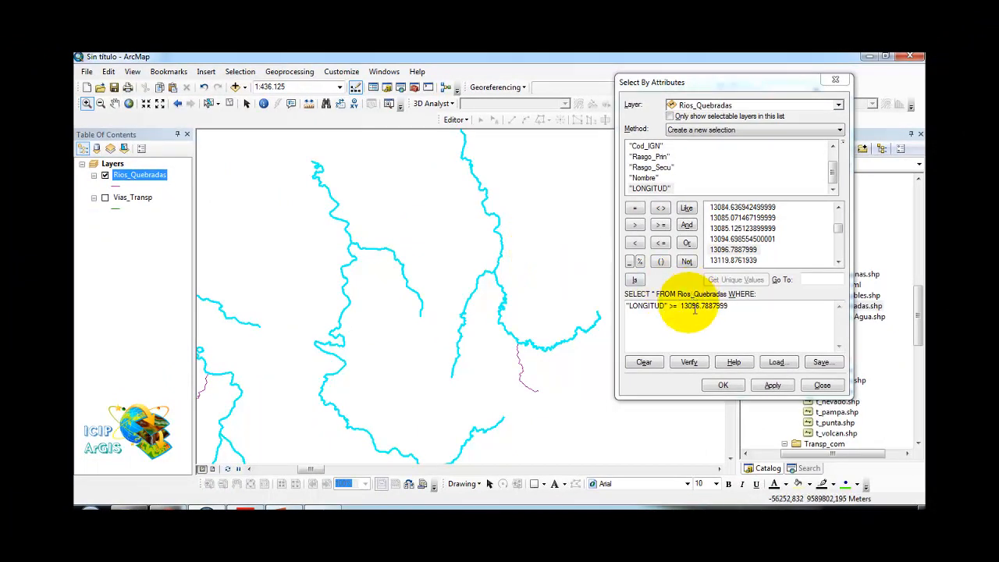
left_click(265, 103)
left_click(473, 173)
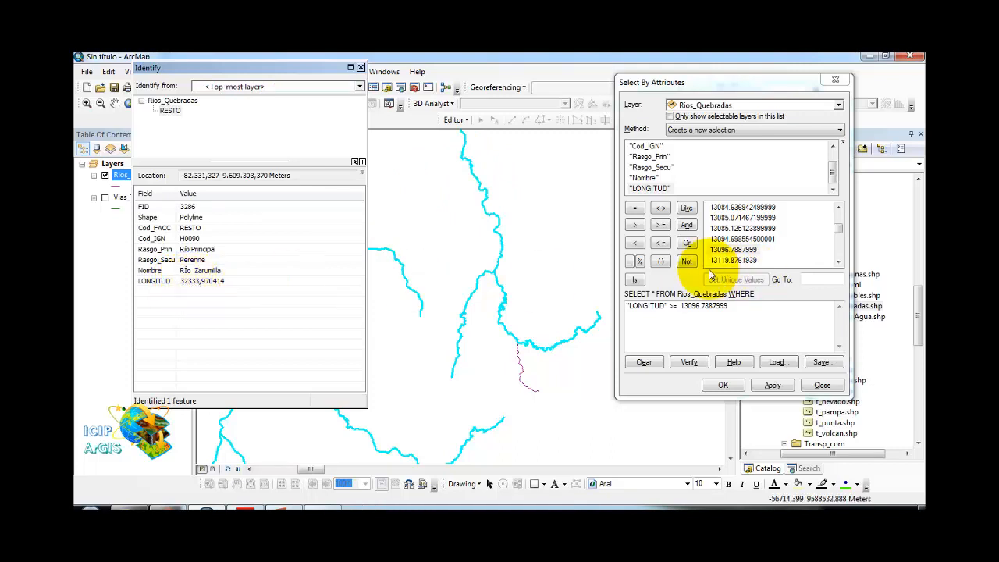
left_click(361, 67)
scroll(461, 305, "up", 5)
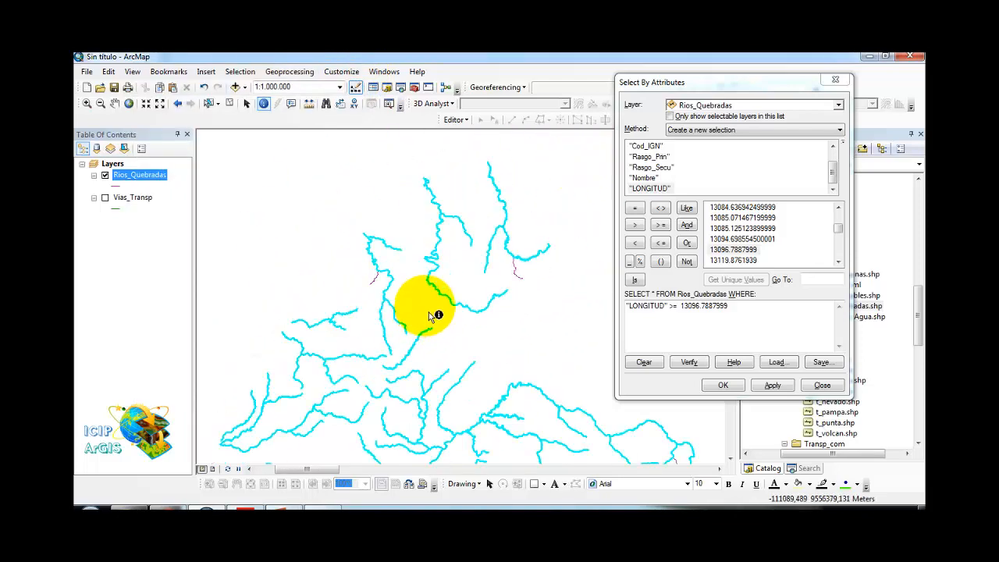
scroll(435, 316, "down", 6)
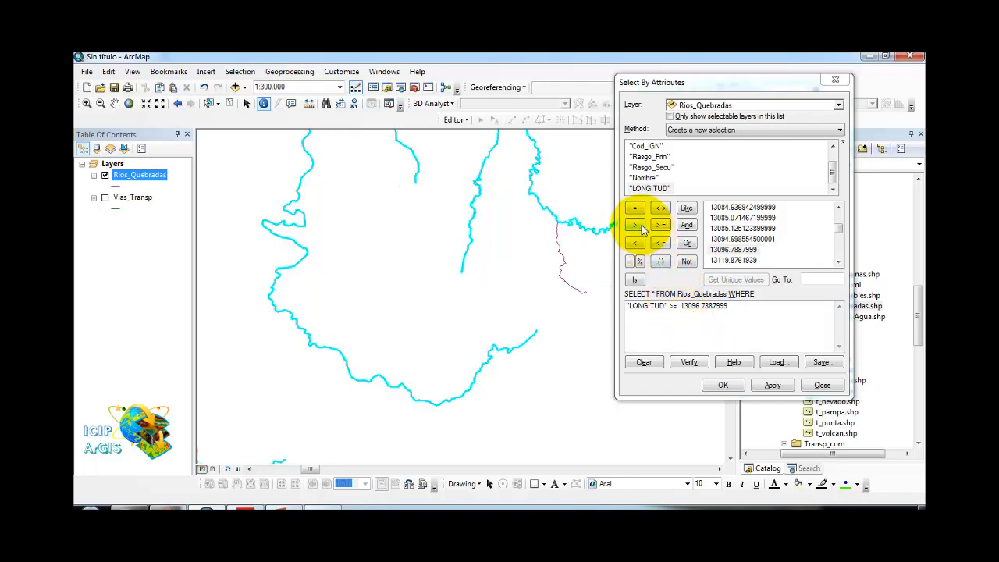
Step: Replace the existing query expression for Rios_Quebradas with the condition "Rasgo_Prin" = 'Río Secundario'
left_click_drag(762, 301, 546, 298)
key("Delete")
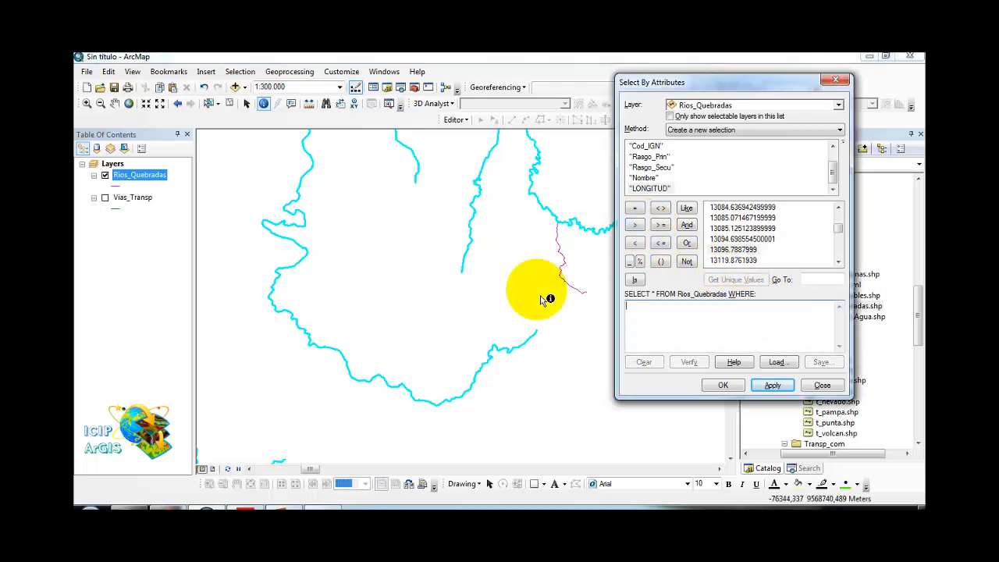
scroll(661, 164, "up", 1)
double_click(649, 167)
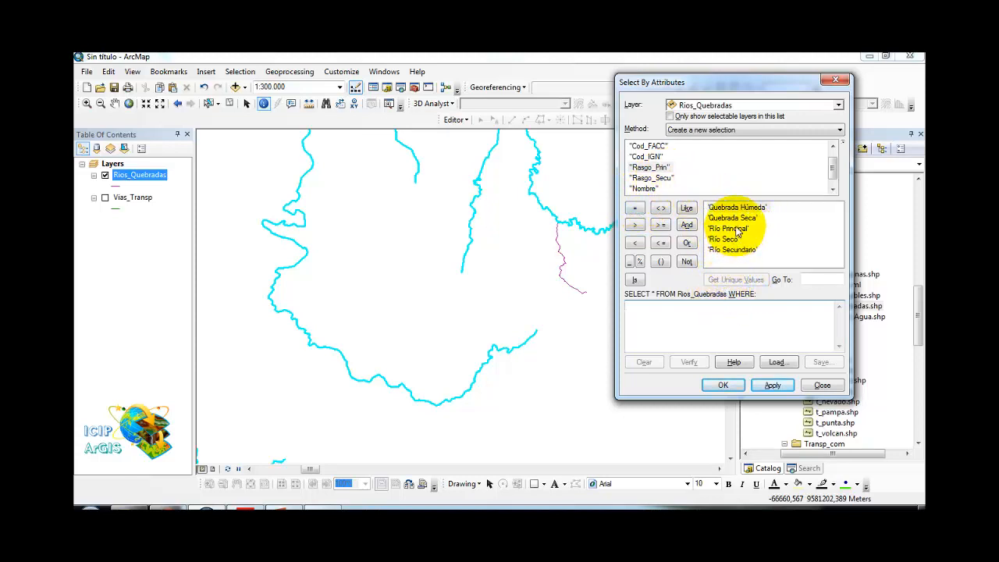
double_click(658, 169)
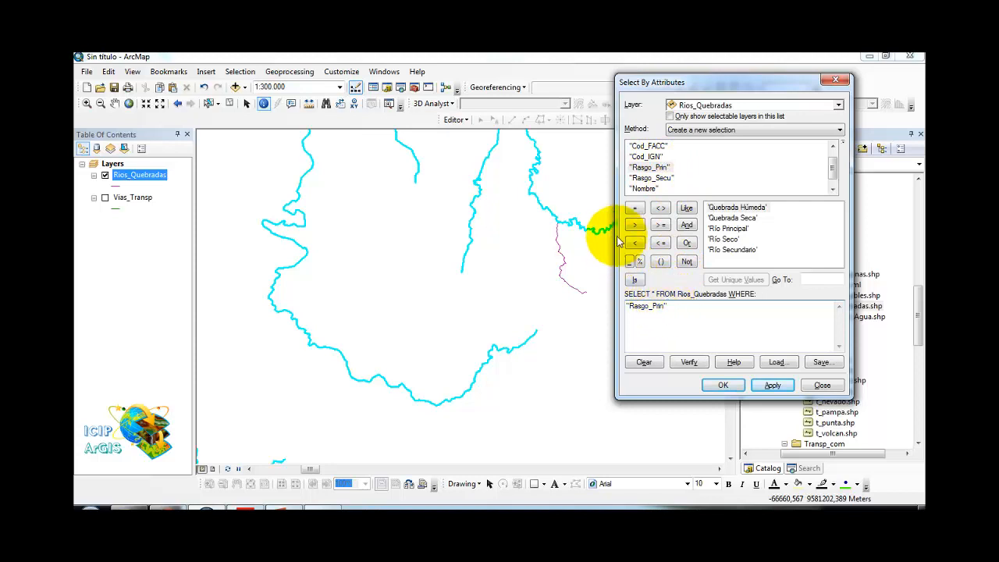
left_click(633, 209)
double_click(748, 249)
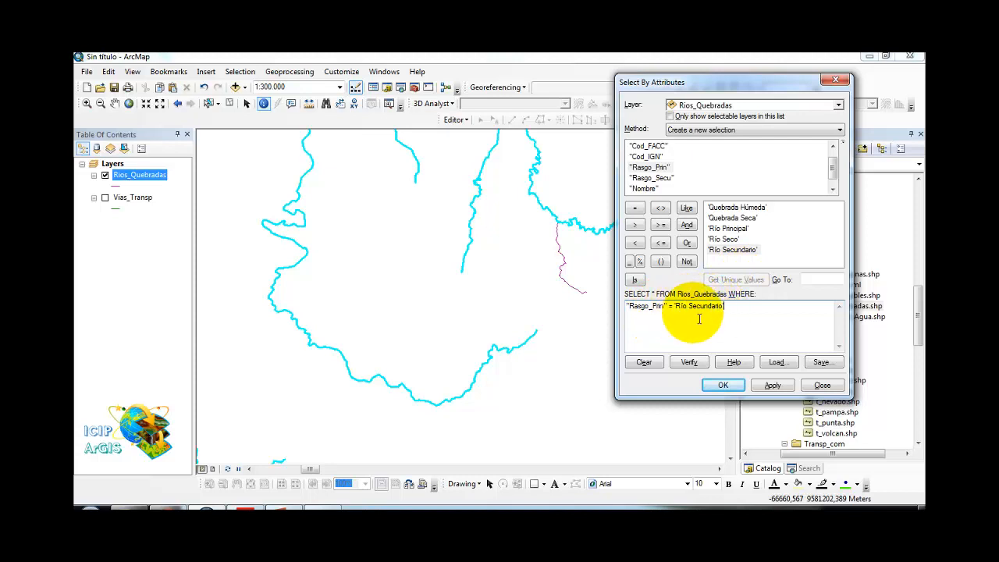
Step: Extend the query with AND "LONGITUD" >= 43.2456776788, taking the length from the field's unique values
left_click(689, 225)
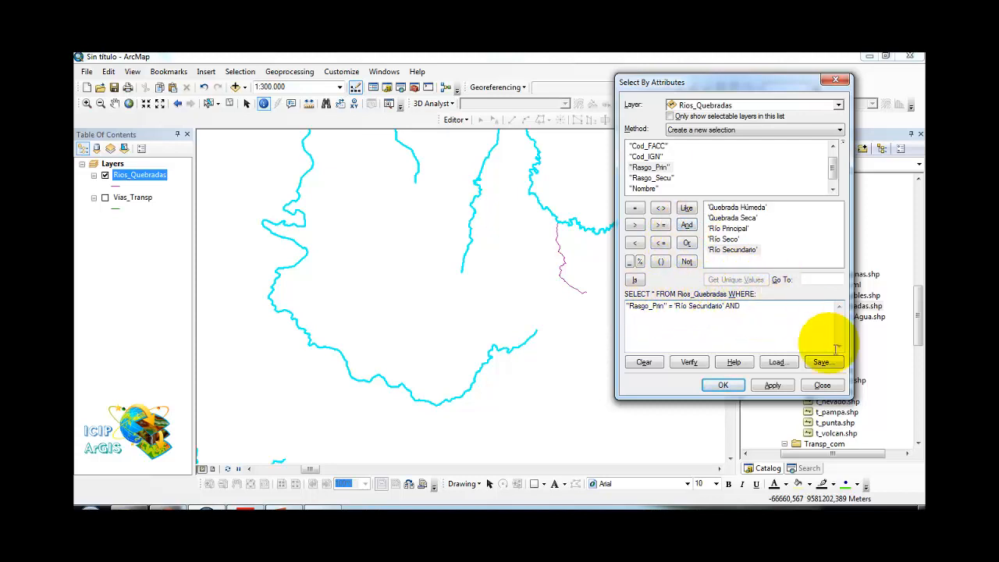
left_click_drag(832, 170, 832, 180)
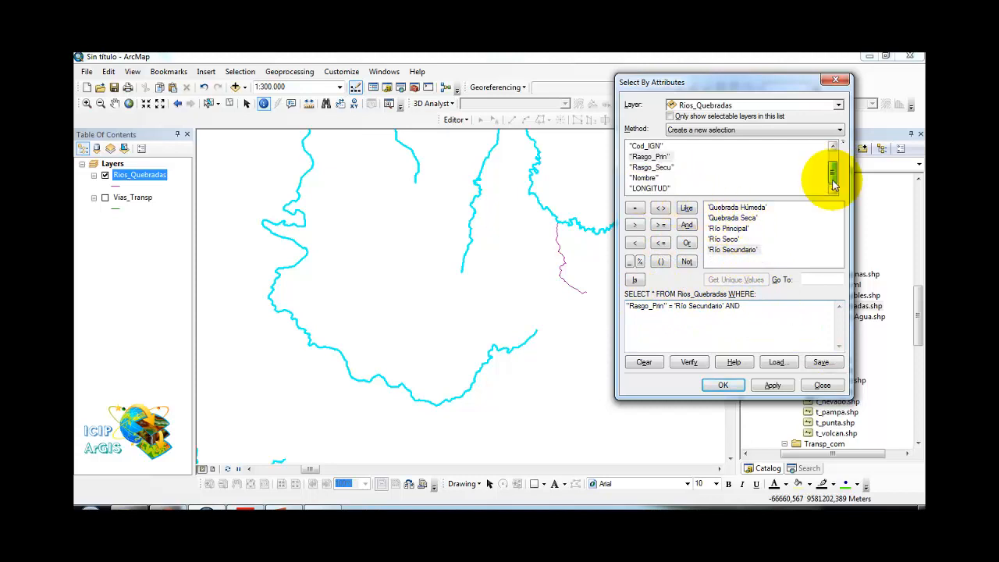
double_click(671, 189)
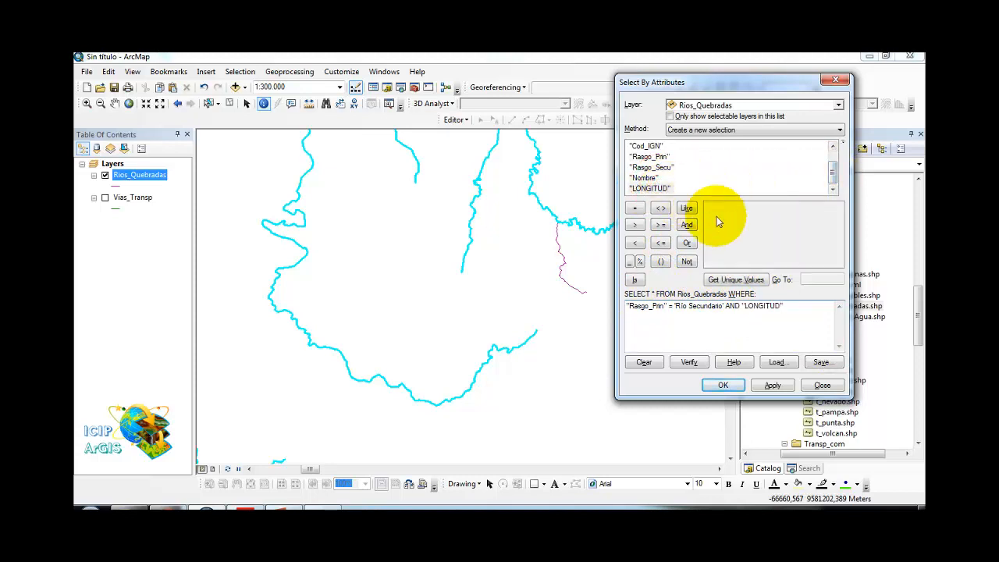
left_click(743, 284)
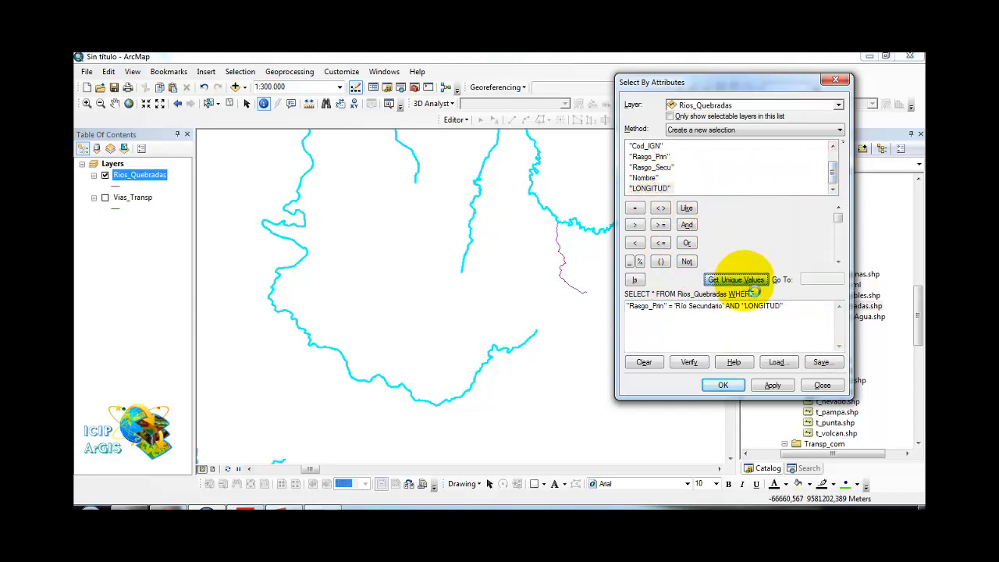
left_click(659, 225)
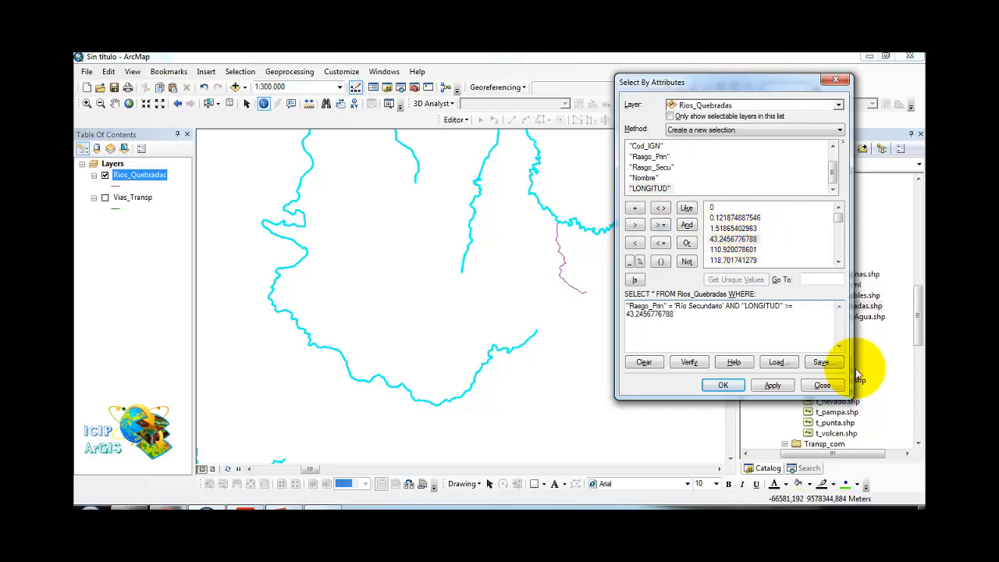
Step: Verify the combined Rasgo_Prin and LONGITUD expression and run it to select the matching rivers
left_click_drag(715, 327, 627, 305)
left_click(753, 348)
left_click(690, 362)
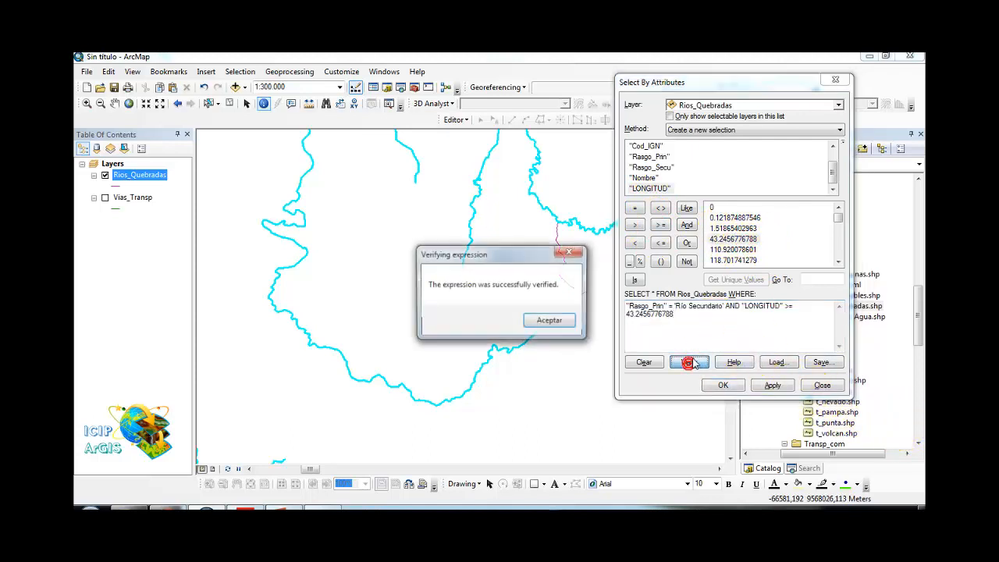
left_click(550, 323)
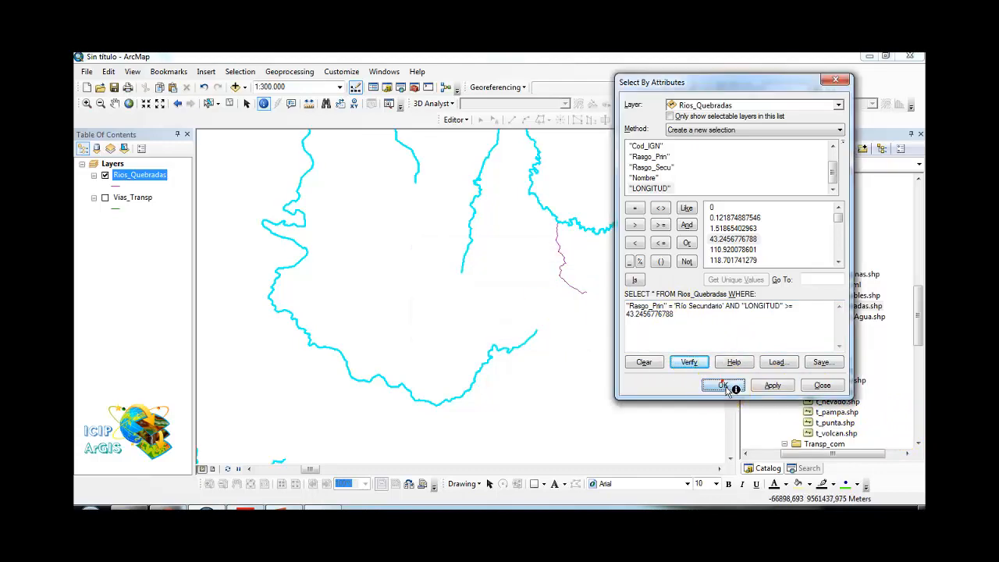
left_click(722, 385)
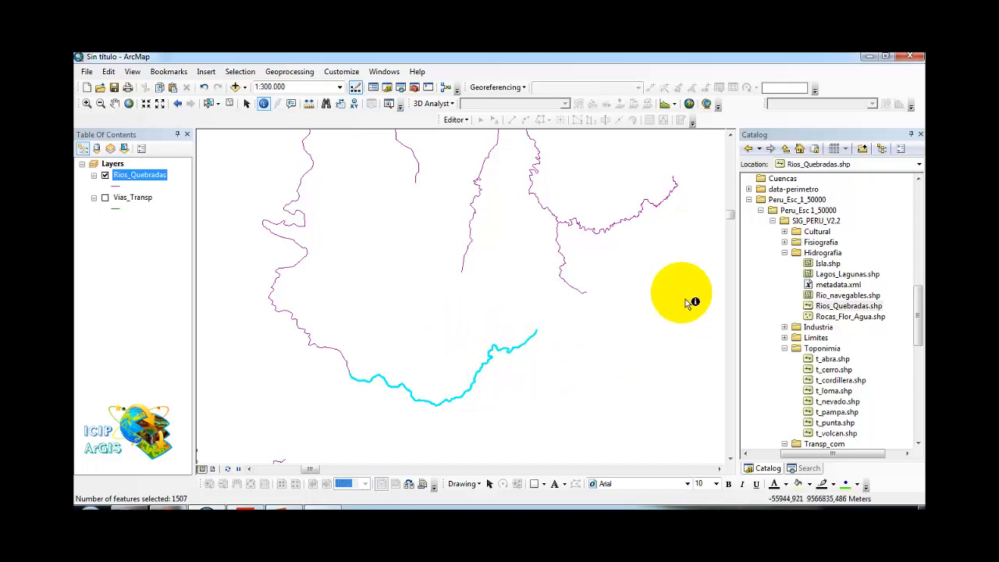
Step: Identify the selected southern river on the map to check its Rasgo_Prin and LONGITUD values
left_click(474, 398)
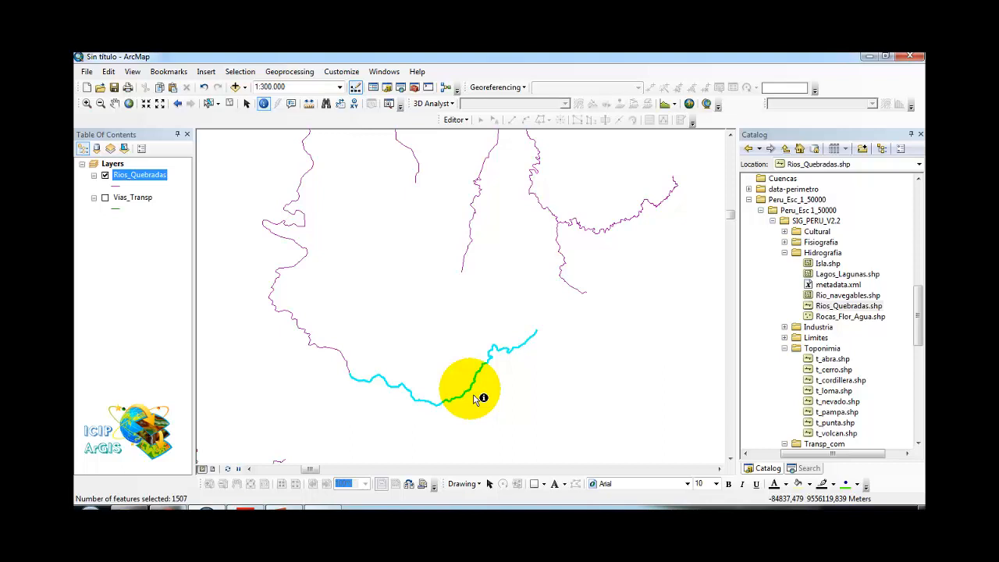
left_click(490, 394)
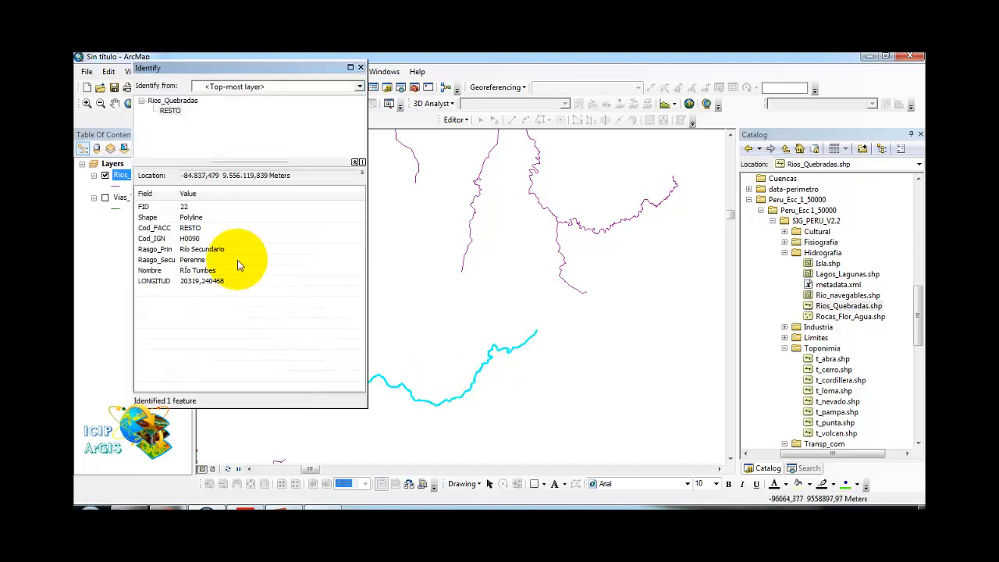
left_click(209, 249)
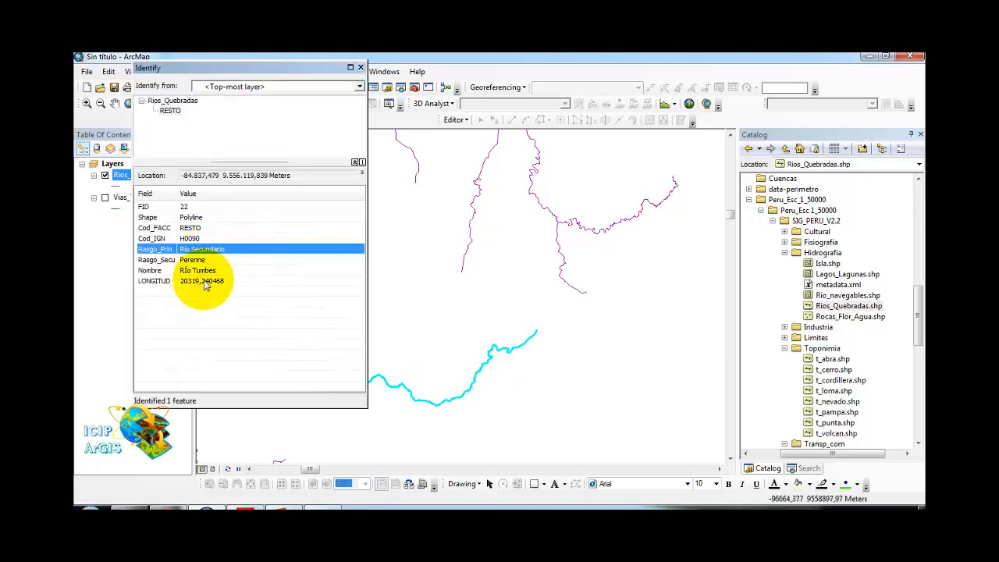
left_click(205, 282)
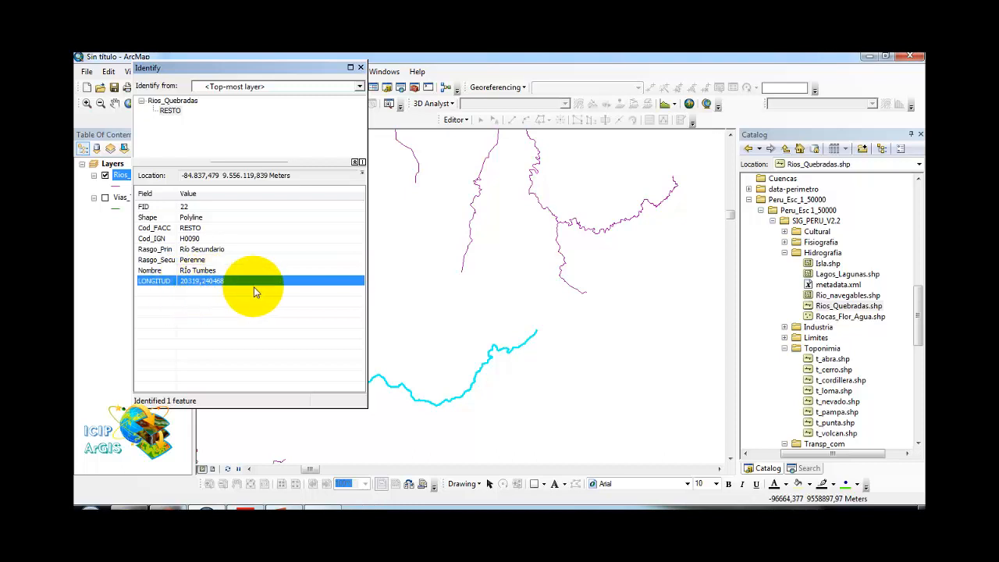
left_click(360, 69)
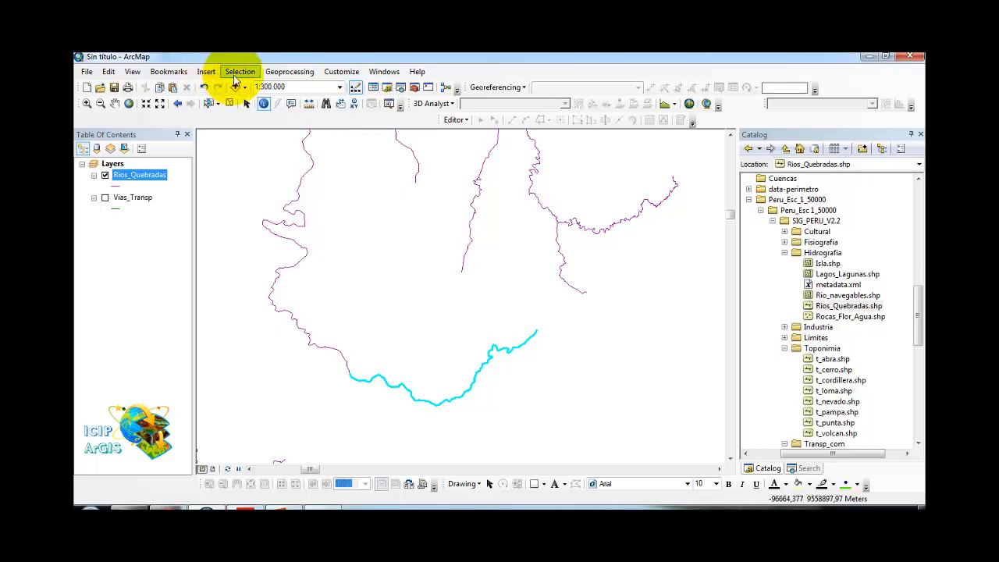
Step: Reopen the selection by attributes for Rios_Quebradas and review the combined Rasgo_Prin and LONGITUD expression
left_click(234, 78)
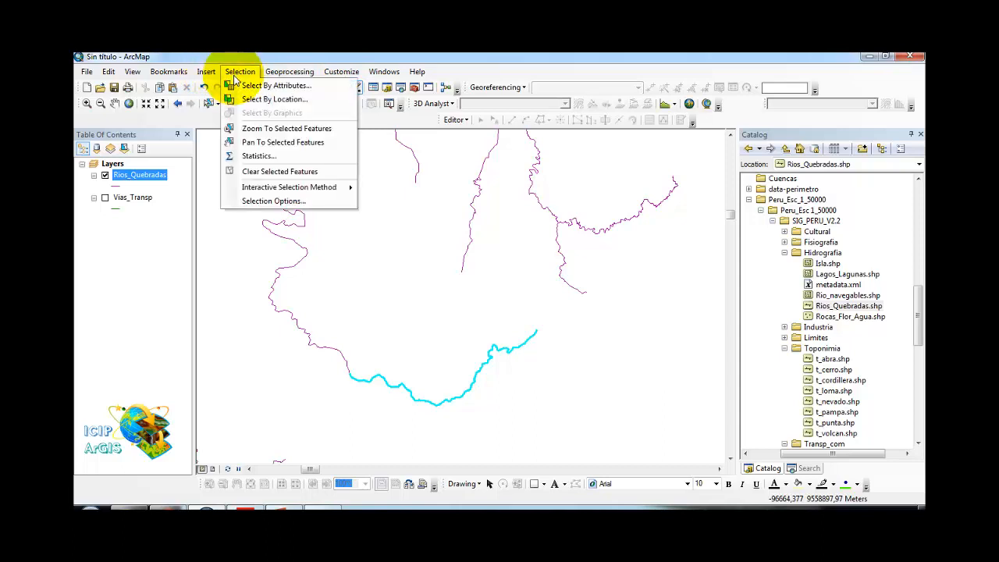
left_click(273, 85)
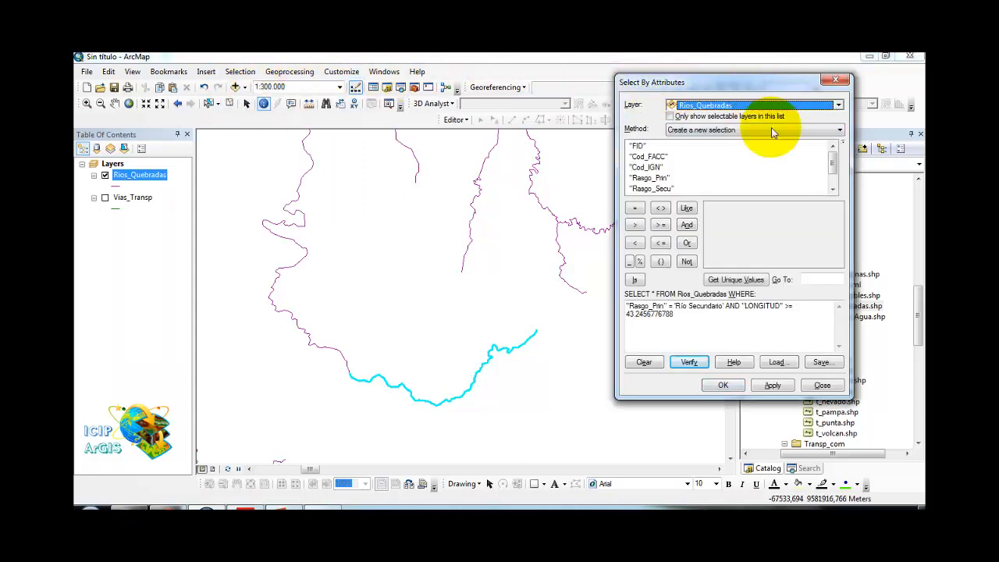
left_click_drag(696, 324, 607, 291)
left_click(699, 309)
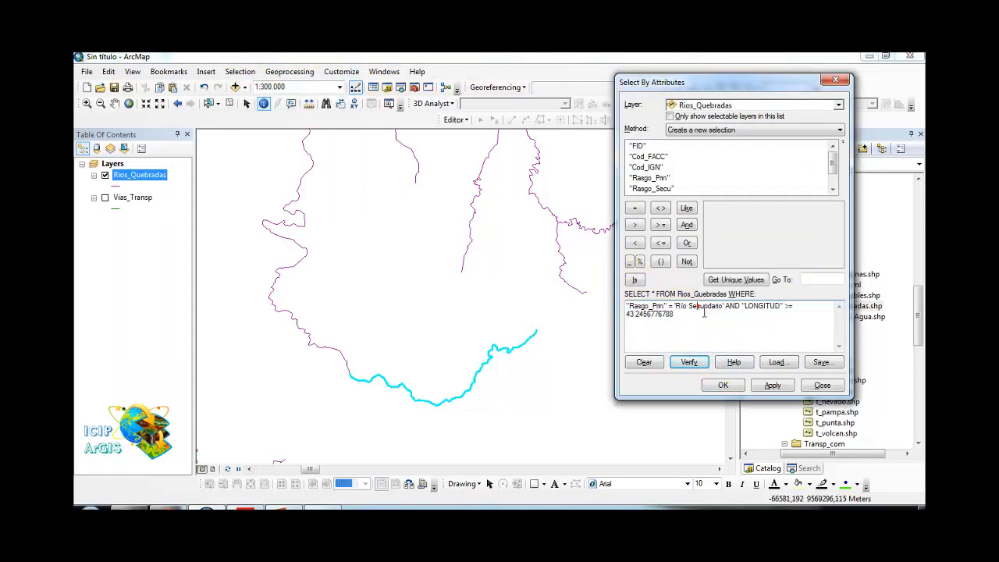
left_click_drag(701, 323, 620, 304)
left_click(685, 313)
left_click_drag(697, 324, 605, 304)
left_click(700, 328)
left_click_drag(701, 327, 630, 305)
left_click(747, 334)
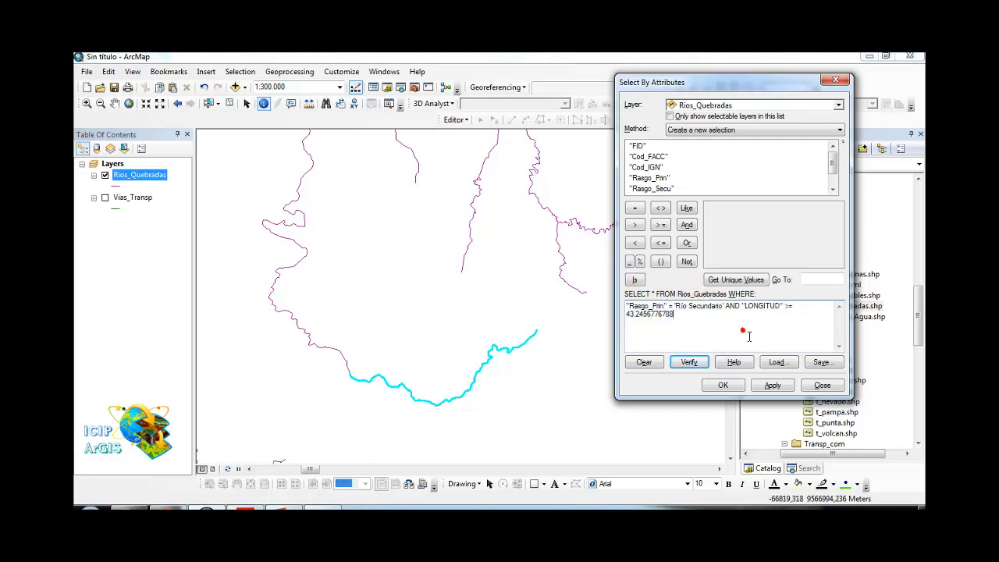